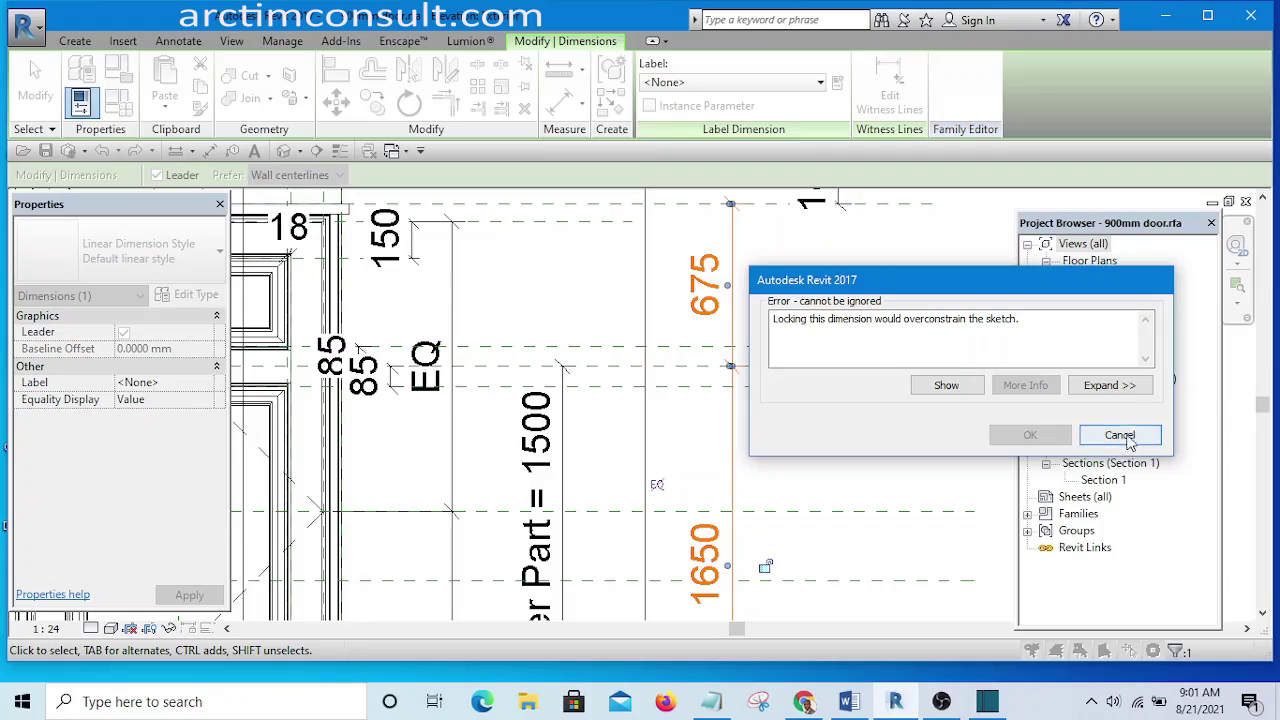
- Dismiss the overconstraint error and delete the 675/1650 dimension string beside the door elevation
{"action": "left_click", "coordinate": [1117, 433]}
{"action": "left_click", "coordinate": [733, 372]}
{"action": "scroll", "coordinate": [705, 370], "scroll_direction": "down", "scroll_amount": 3}
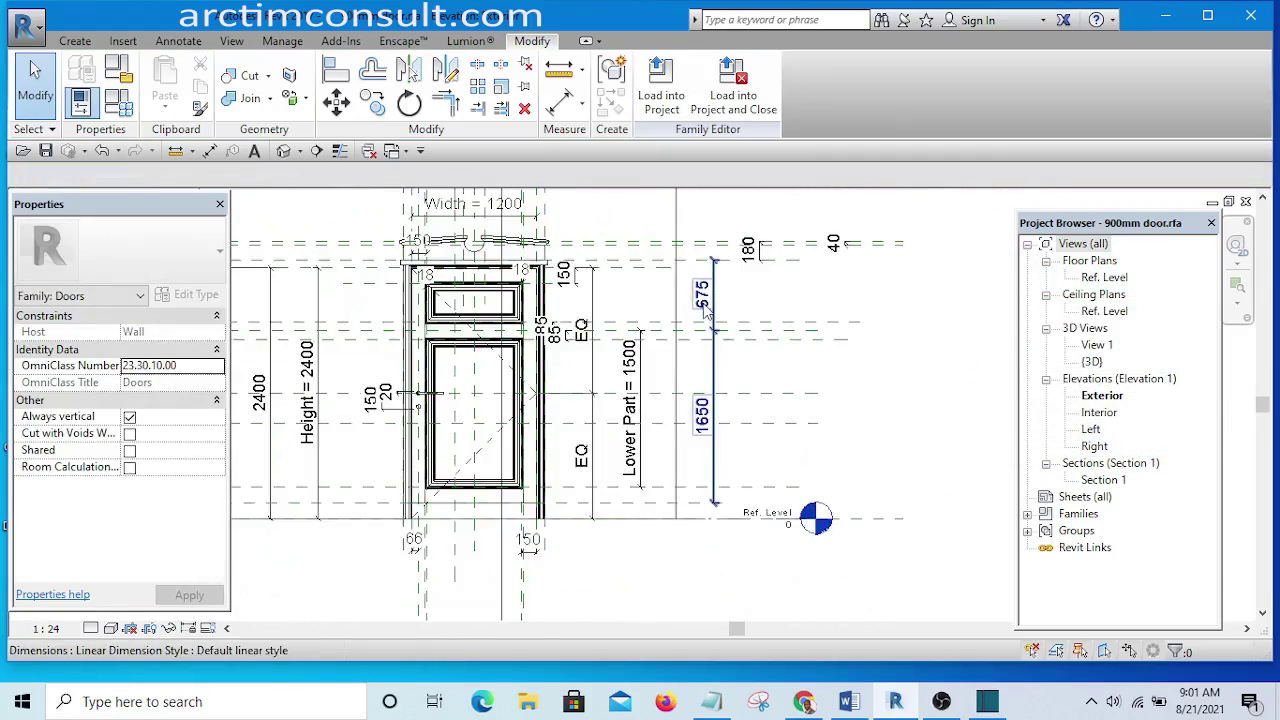
{"action": "scroll", "coordinate": [703, 368], "scroll_direction": "up", "scroll_amount": 1}
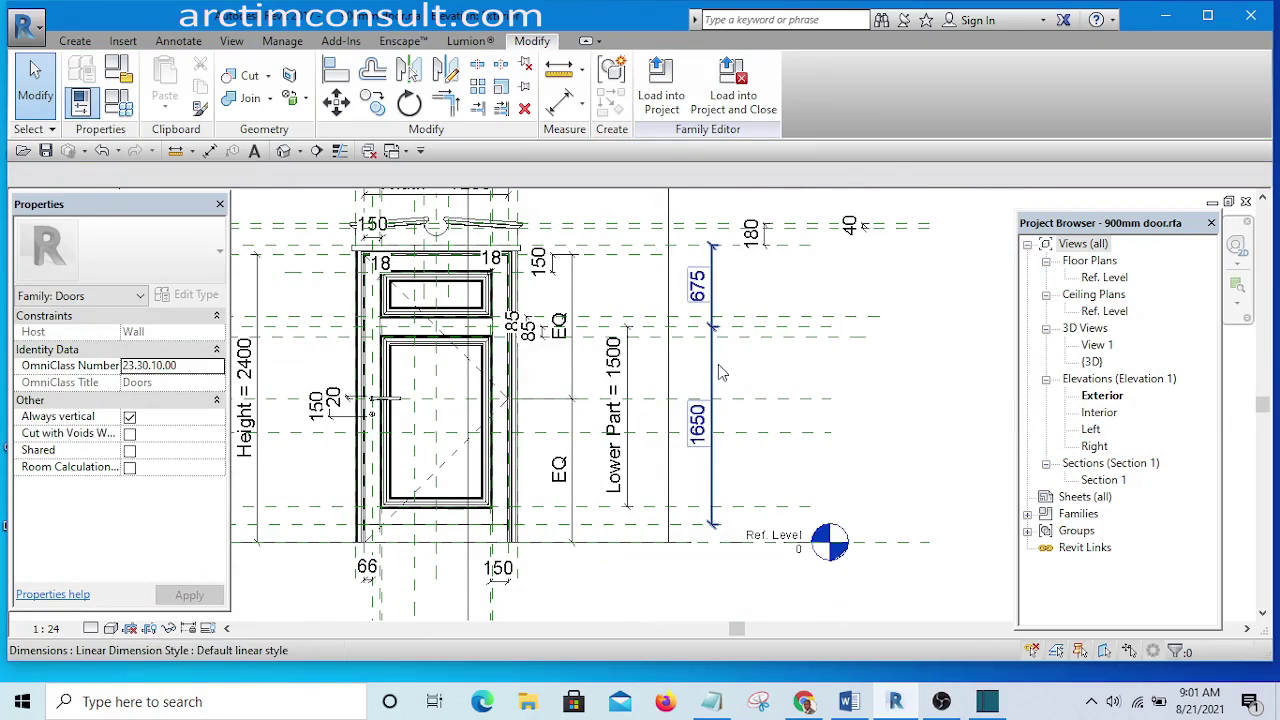
{"action": "left_click", "coordinate": [757, 379]}
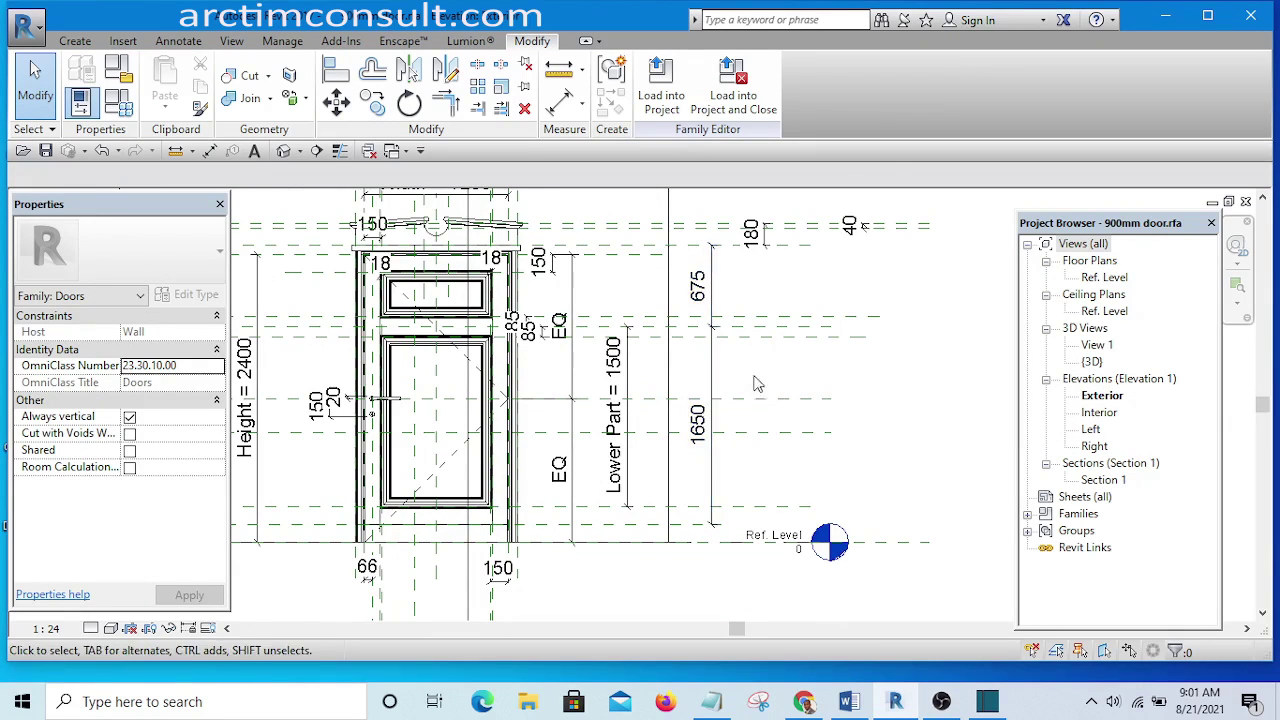
{"action": "left_click", "coordinate": [712, 380]}
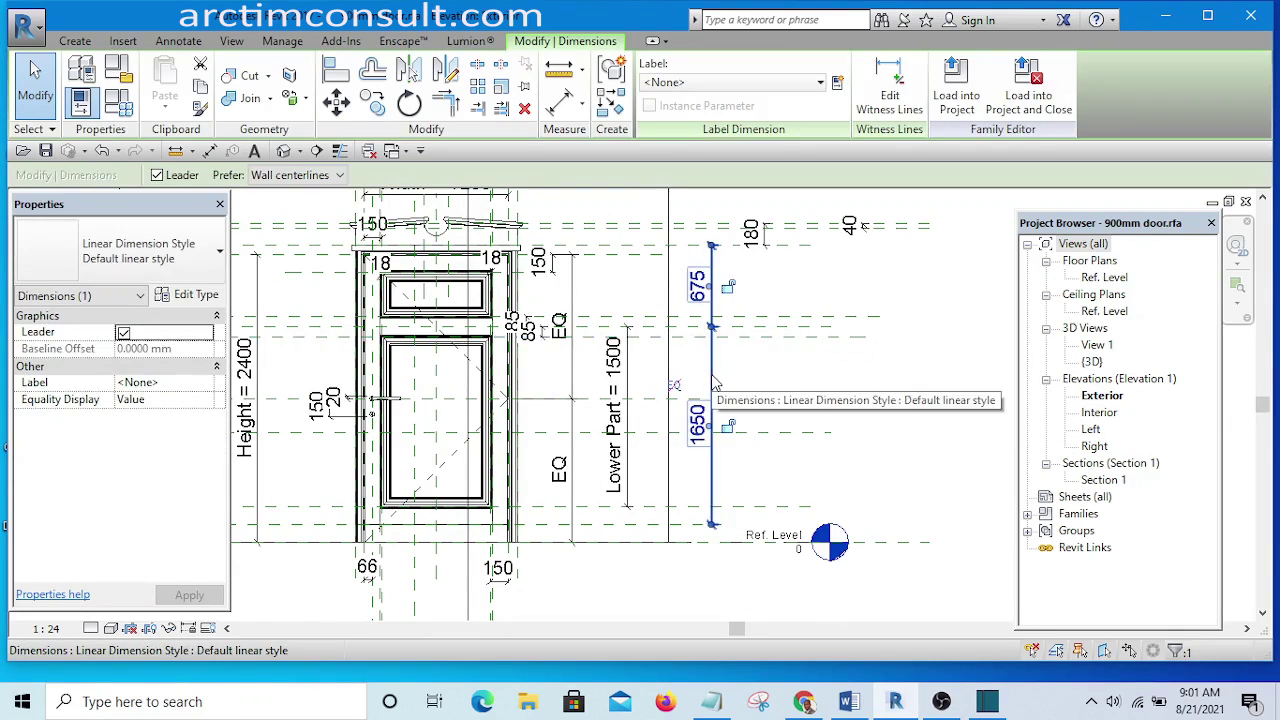
{"action": "key", "text": "d"}
{"action": "key", "text": "e"}
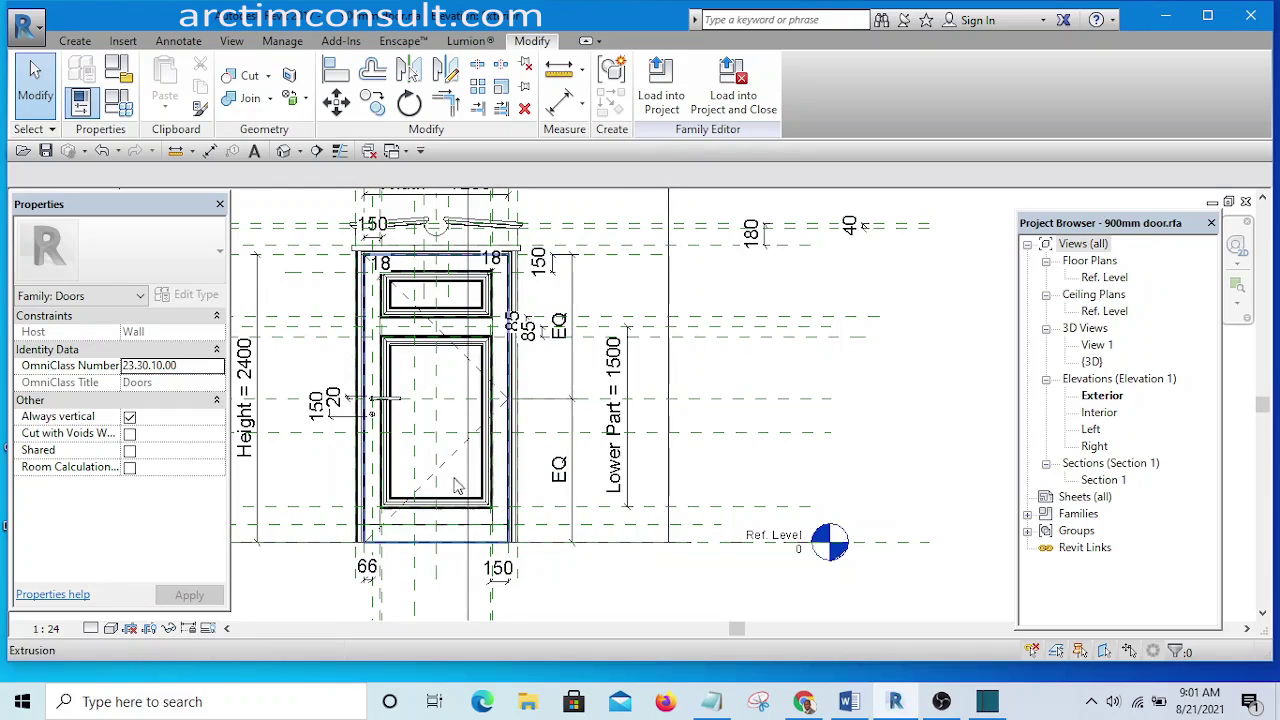
- Switch to the Exterior elevation of Family1
{"action": "scroll", "coordinate": [617, 470], "scroll_direction": "down", "scroll_amount": 2}
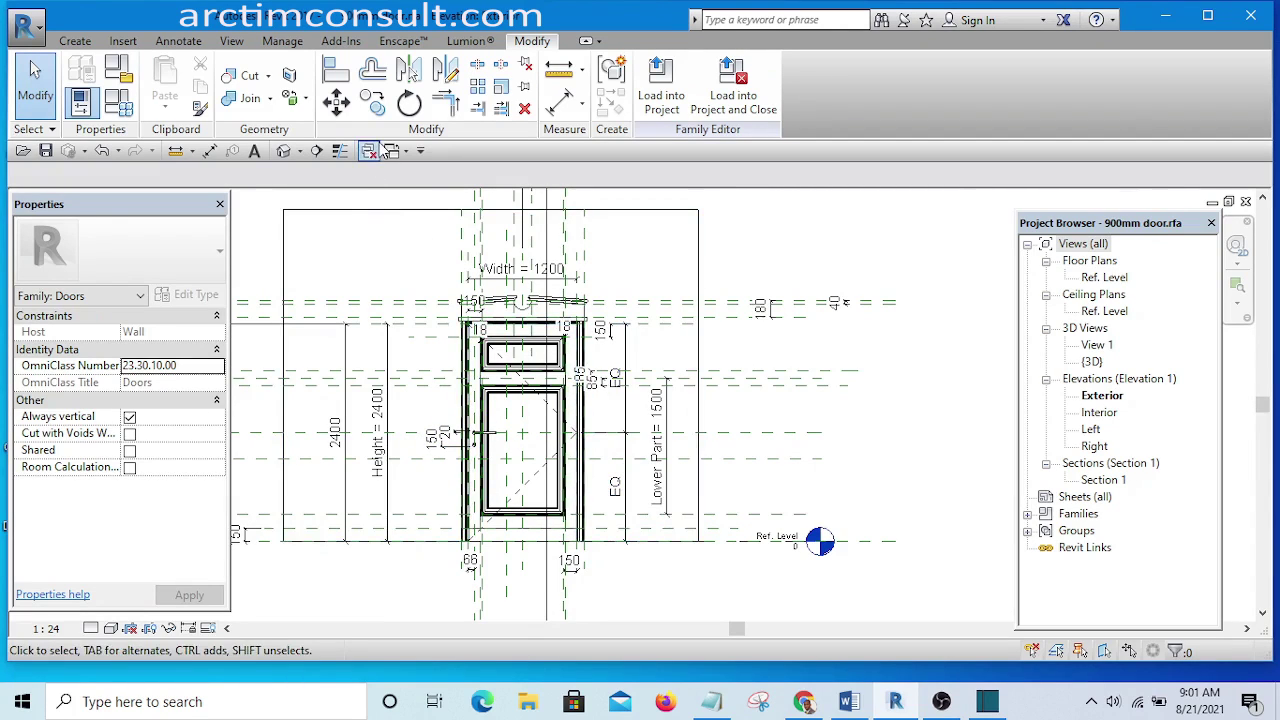
{"action": "left_click", "coordinate": [401, 155]}
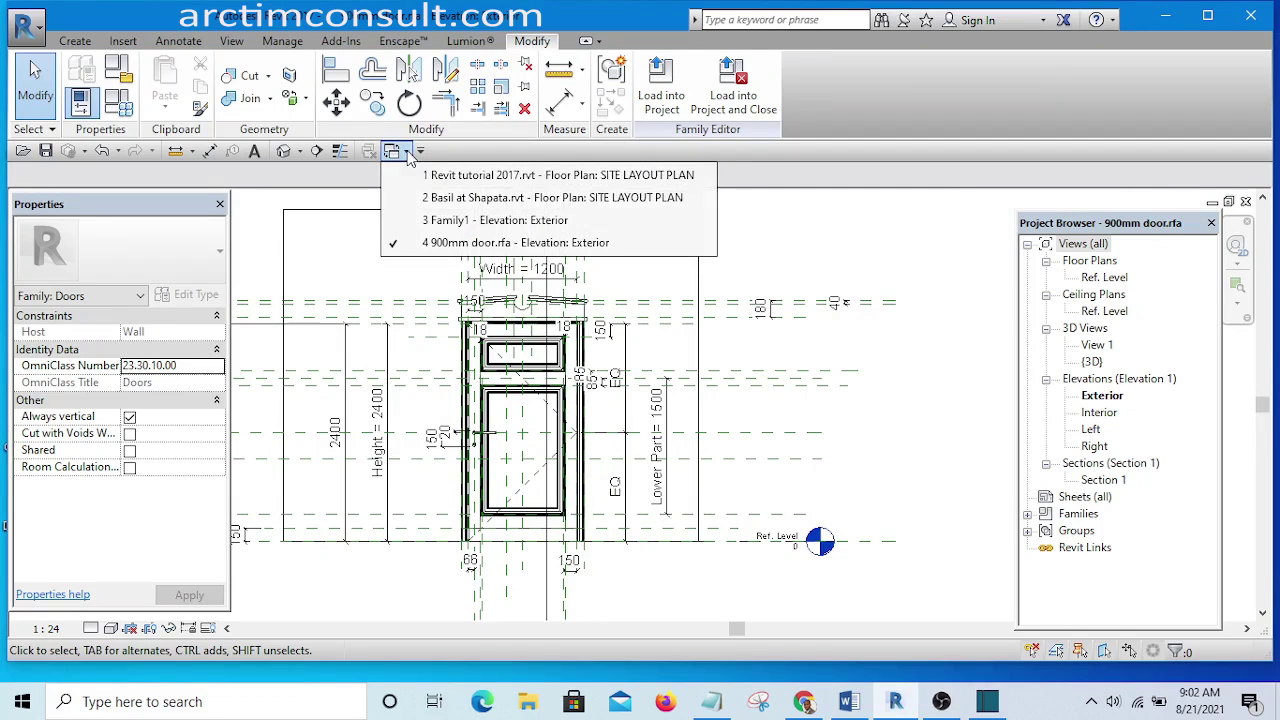
{"action": "left_click", "coordinate": [494, 219]}
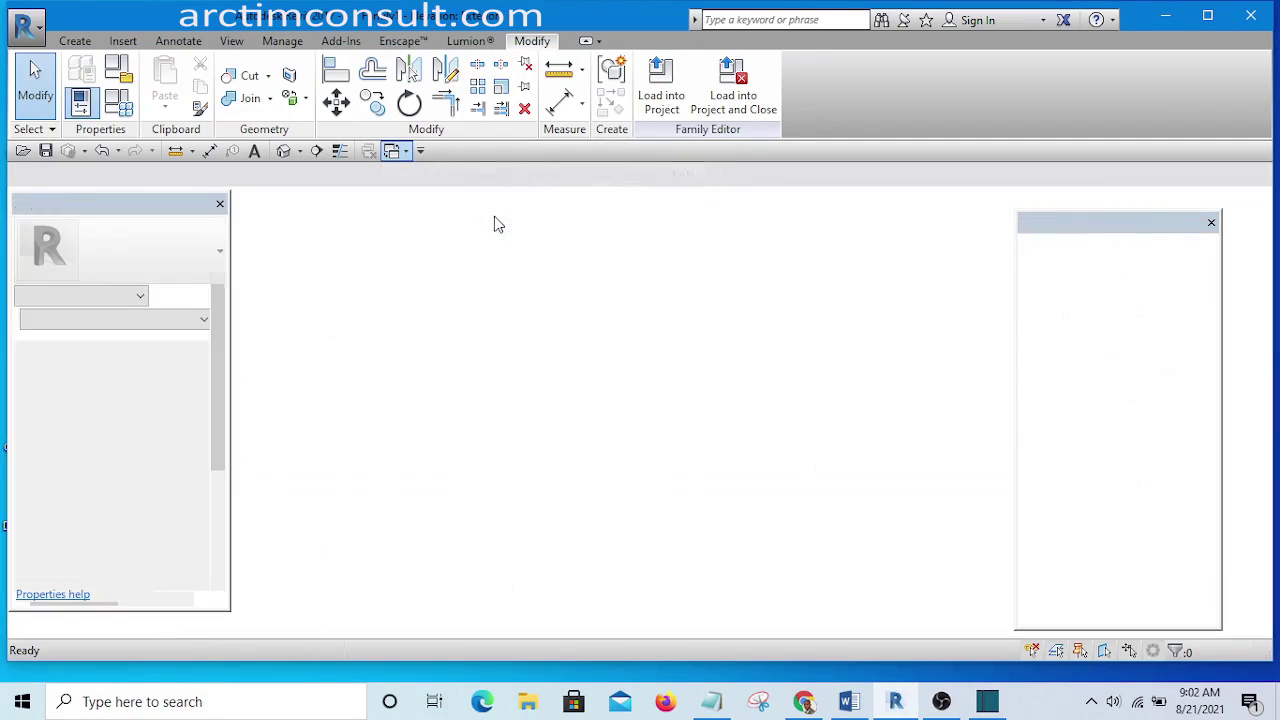
{"action": "scroll", "coordinate": [588, 383], "scroll_direction": "up", "scroll_amount": 3}
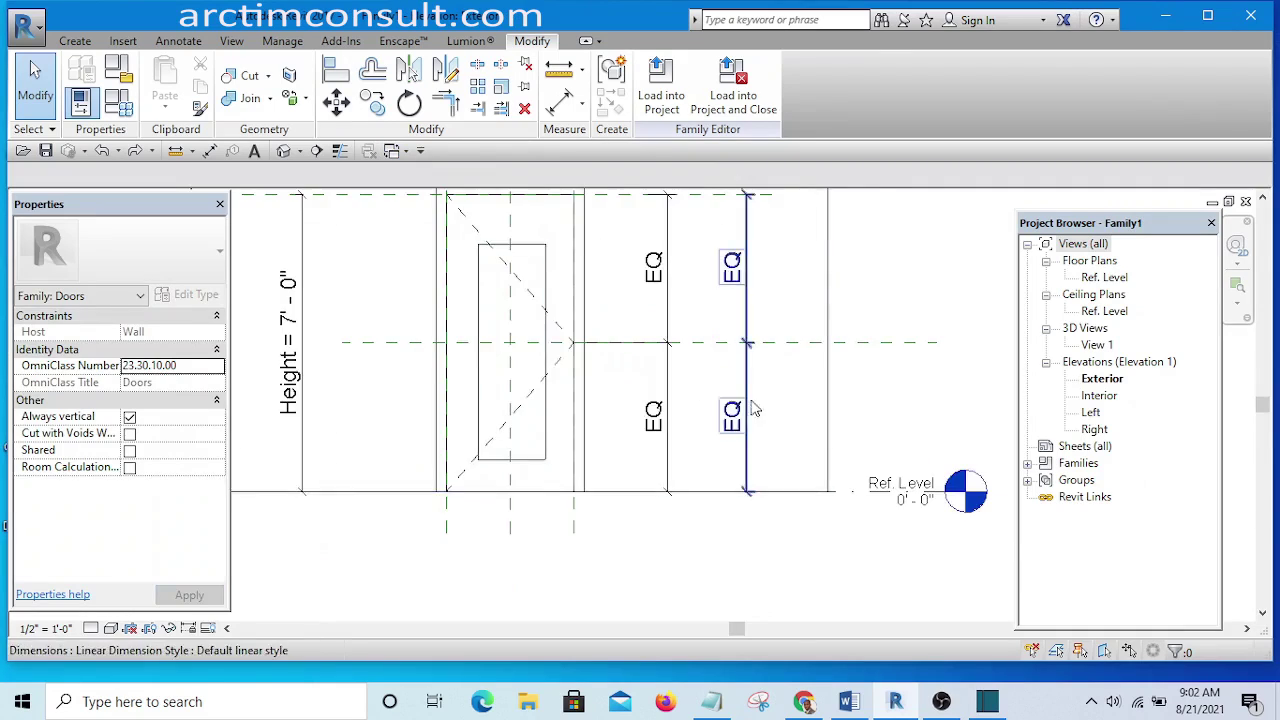
{"action": "scroll", "coordinate": [749, 406], "scroll_direction": "down", "scroll_amount": 3}
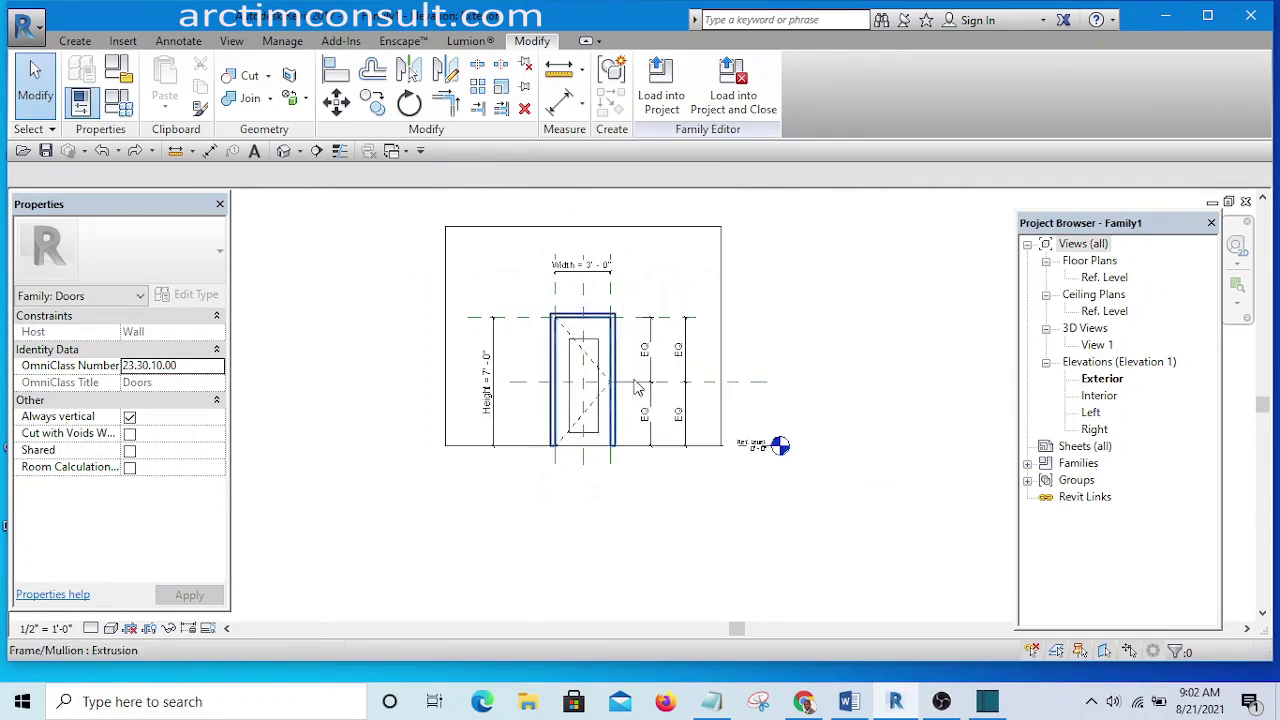
- Open the boundary sketch of the door's opening cut for editing
{"action": "scroll", "coordinate": [593, 327], "scroll_direction": "up", "scroll_amount": 4}
{"action": "left_click", "coordinate": [593, 325]}
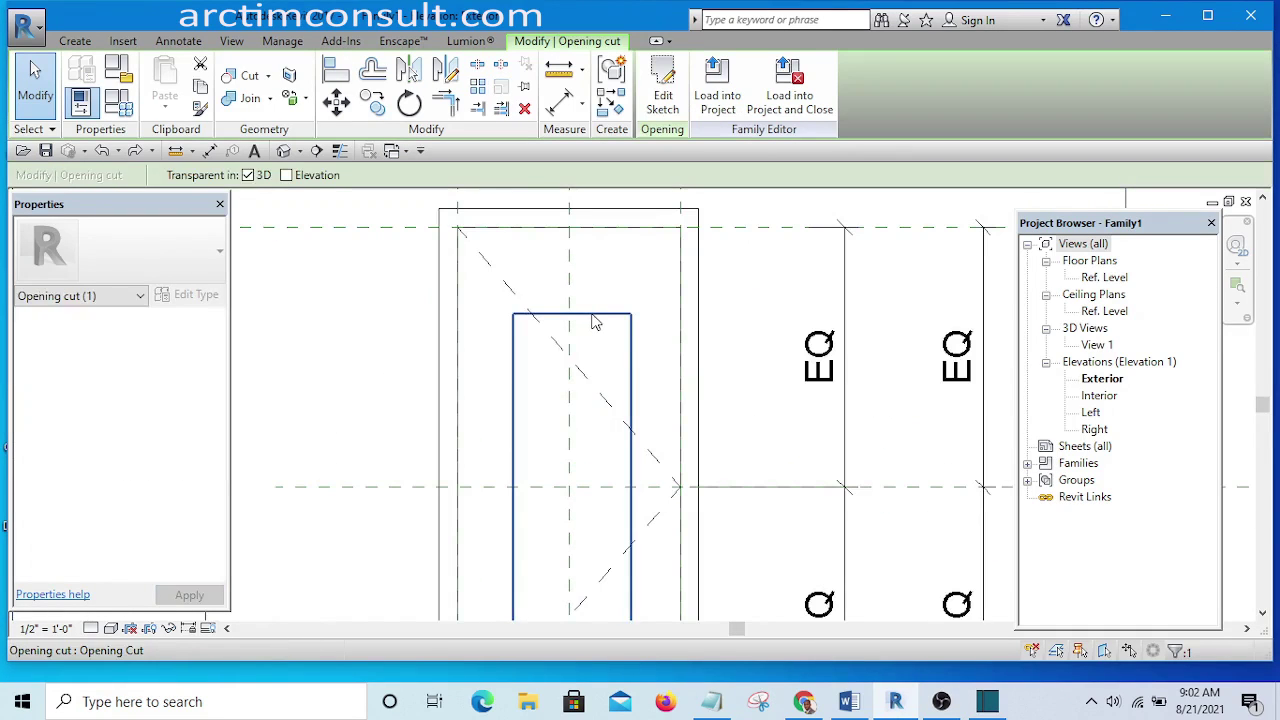
{"action": "scroll", "coordinate": [593, 318], "scroll_direction": "down", "scroll_amount": 2}
{"action": "left_click", "coordinate": [662, 88]}
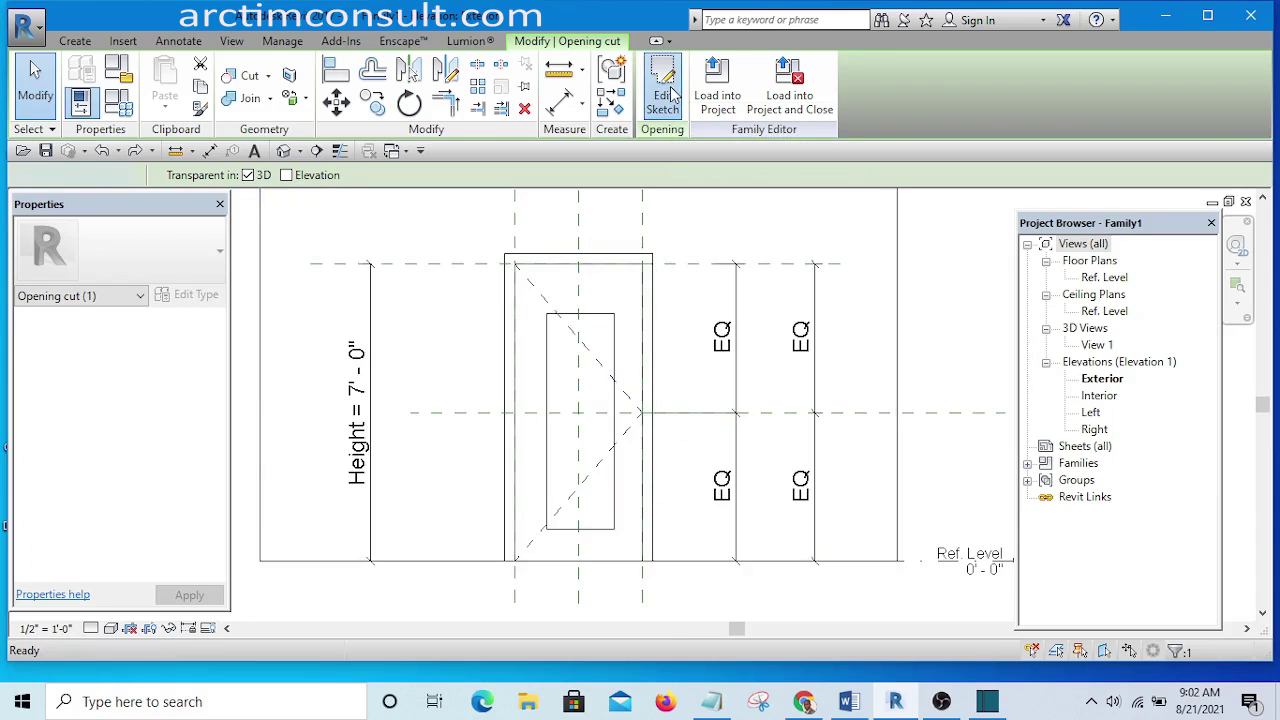
{"action": "scroll", "coordinate": [550, 337], "scroll_direction": "up", "scroll_amount": 3}
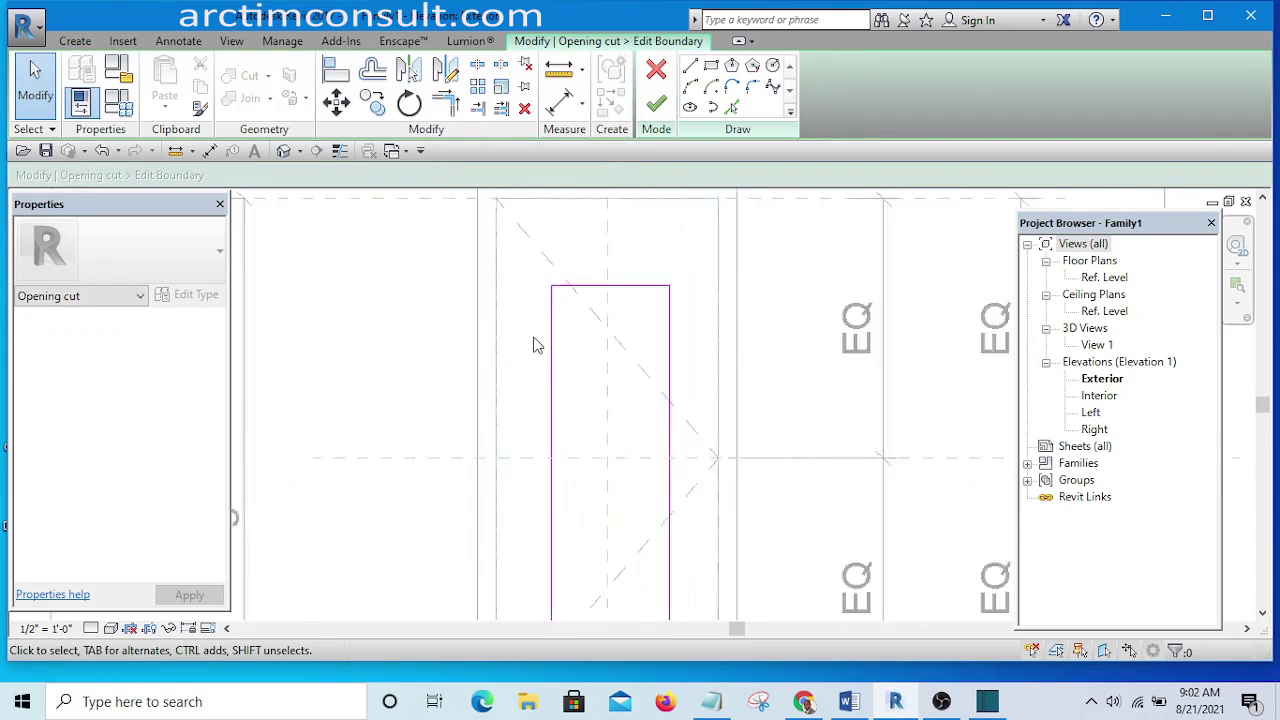
{"action": "scroll", "coordinate": [540, 343], "scroll_direction": "down", "scroll_amount": 3}
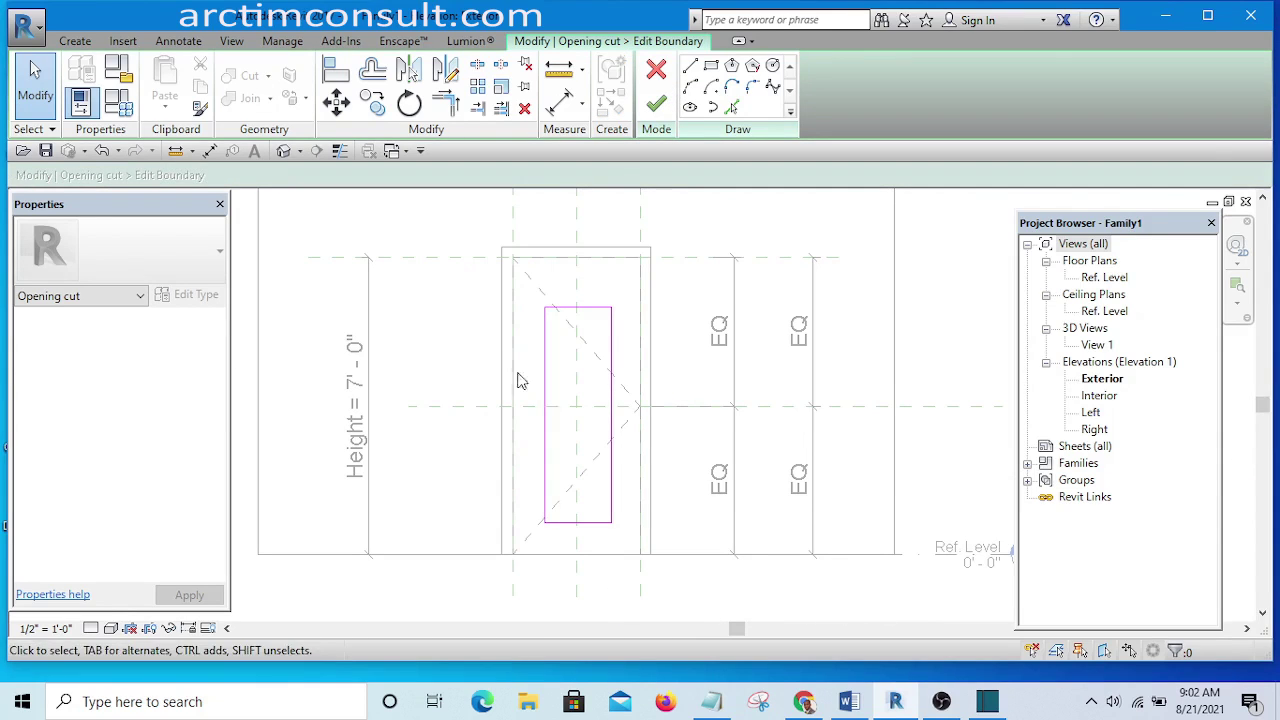
- Move the opening sketch's left edge onto the left jamb reference plane, then back inward to an opening width of about 1' - 11"
{"action": "left_click_drag", "start_coordinate": [545, 380], "coordinate": [510, 384]}
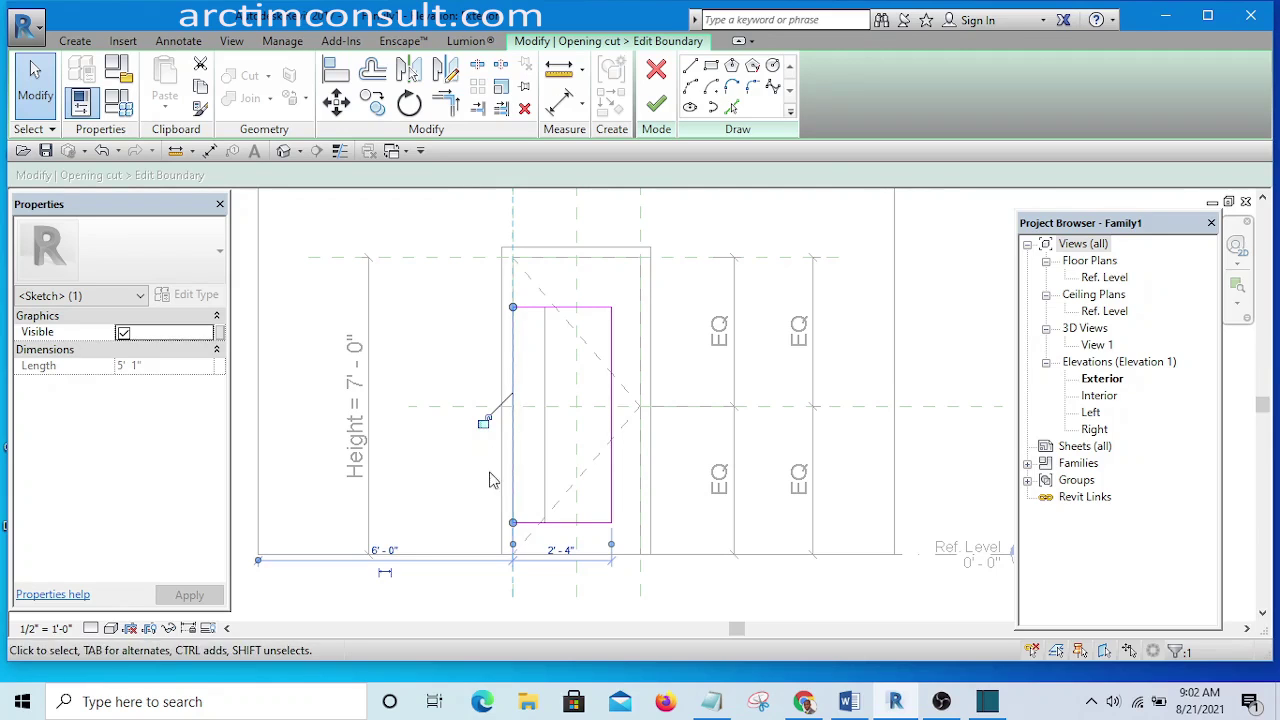
{"action": "mouse_move", "coordinate": [512, 367]}
{"action": "left_mouse_down"}
{"action": "mouse_move", "coordinate": [543, 366]}
{"action": "mouse_move", "coordinate": [530, 366]}
{"action": "left_mouse_up"}
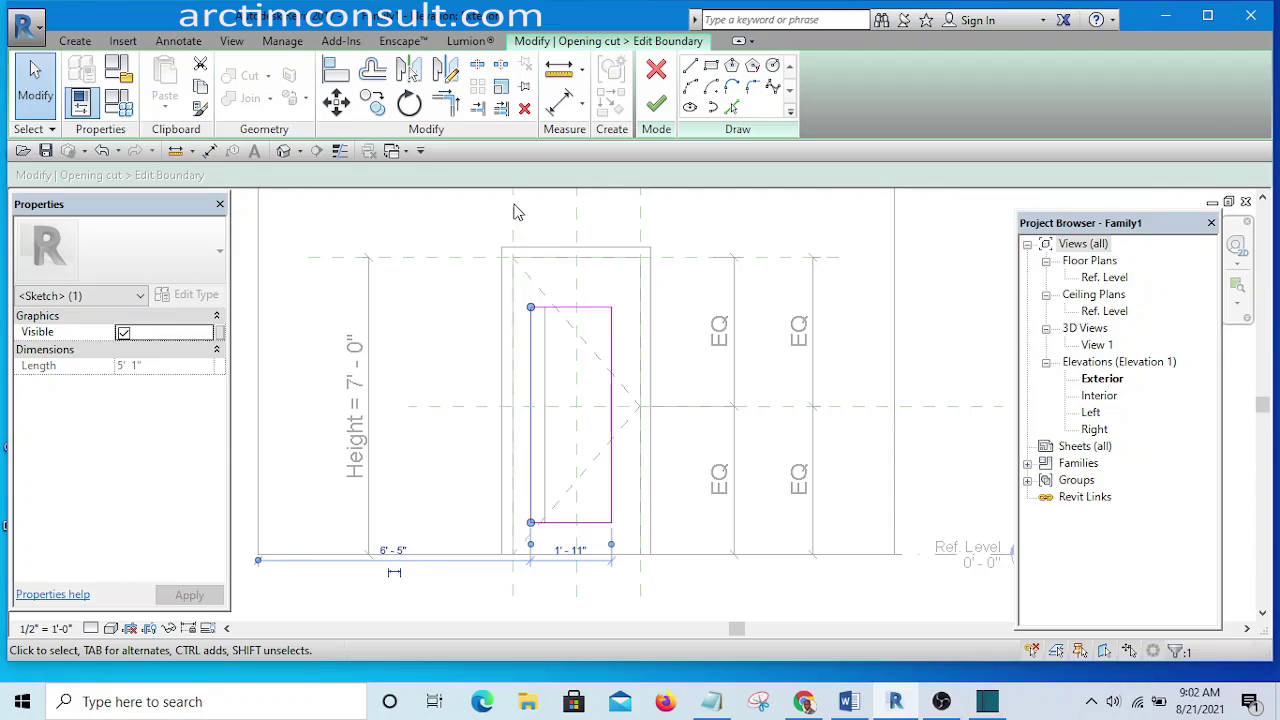
{"action": "scroll", "coordinate": [500, 440], "scroll_direction": "down", "scroll_amount": 4}
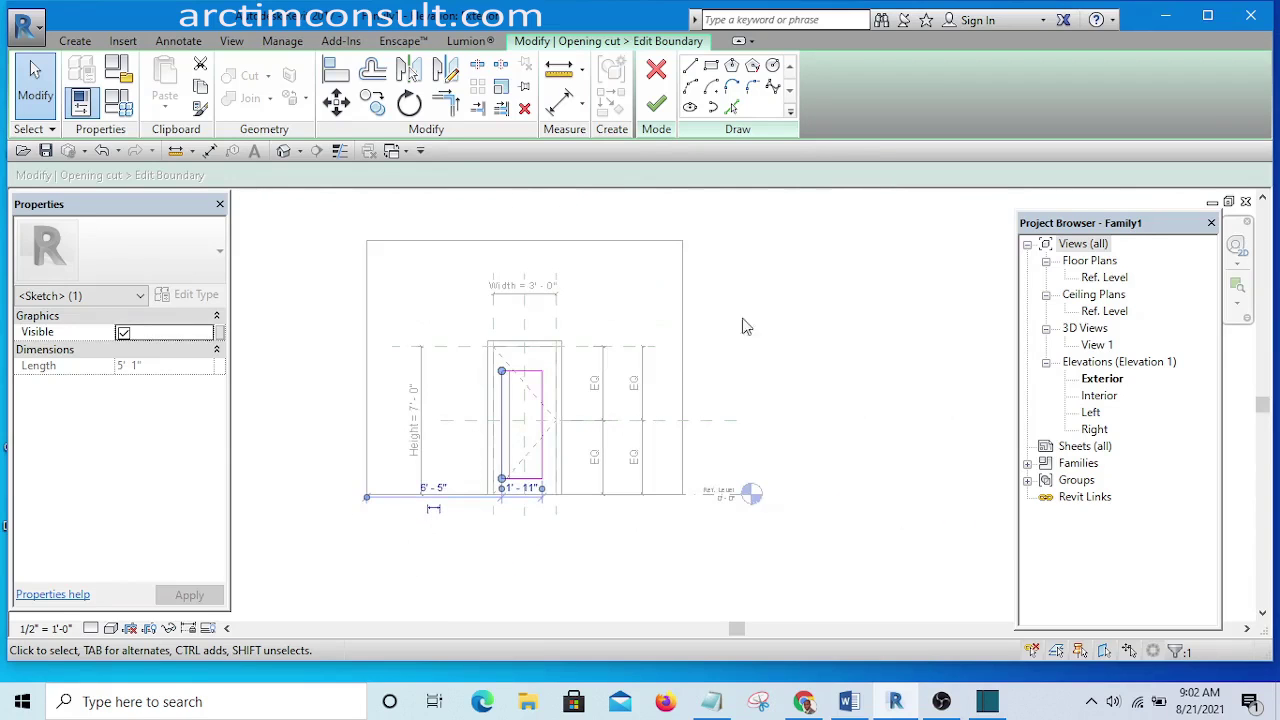
{"action": "left_click", "coordinate": [792, 290]}
{"action": "scroll", "coordinate": [493, 384], "scroll_direction": "up", "scroll_amount": 5}
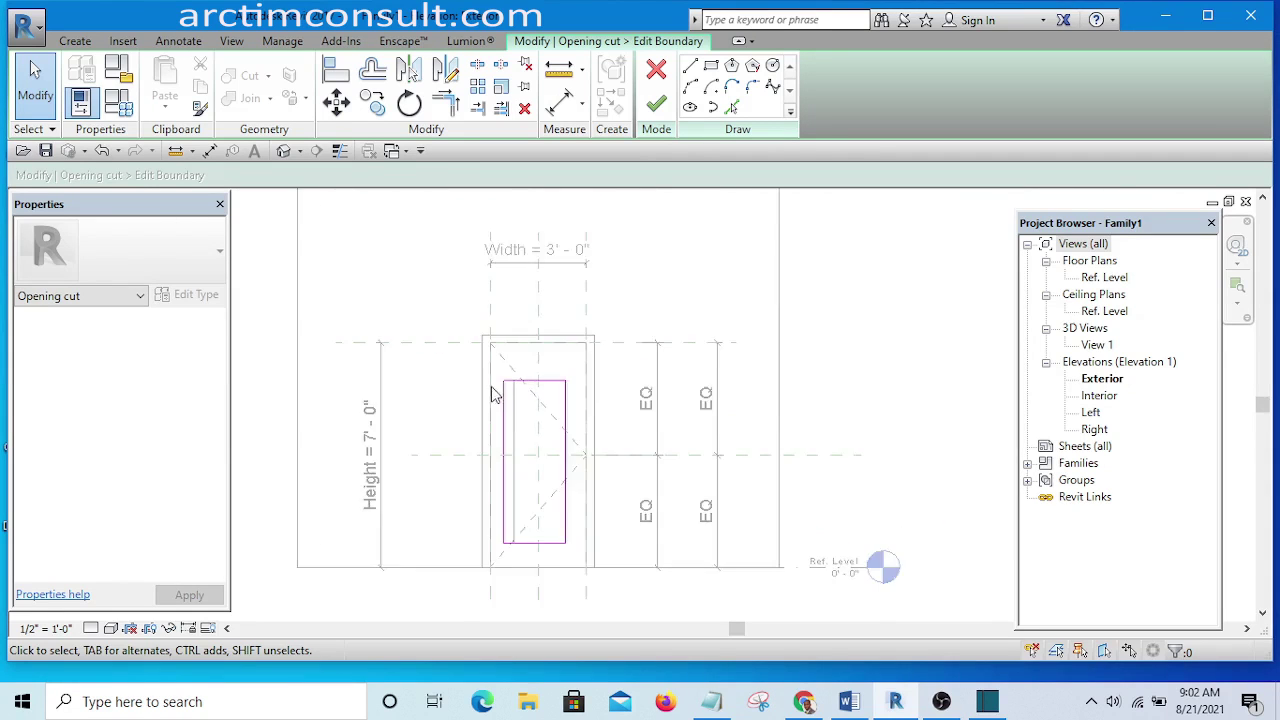
{"action": "scroll", "coordinate": [517, 444], "scroll_direction": "down", "scroll_amount": 3}
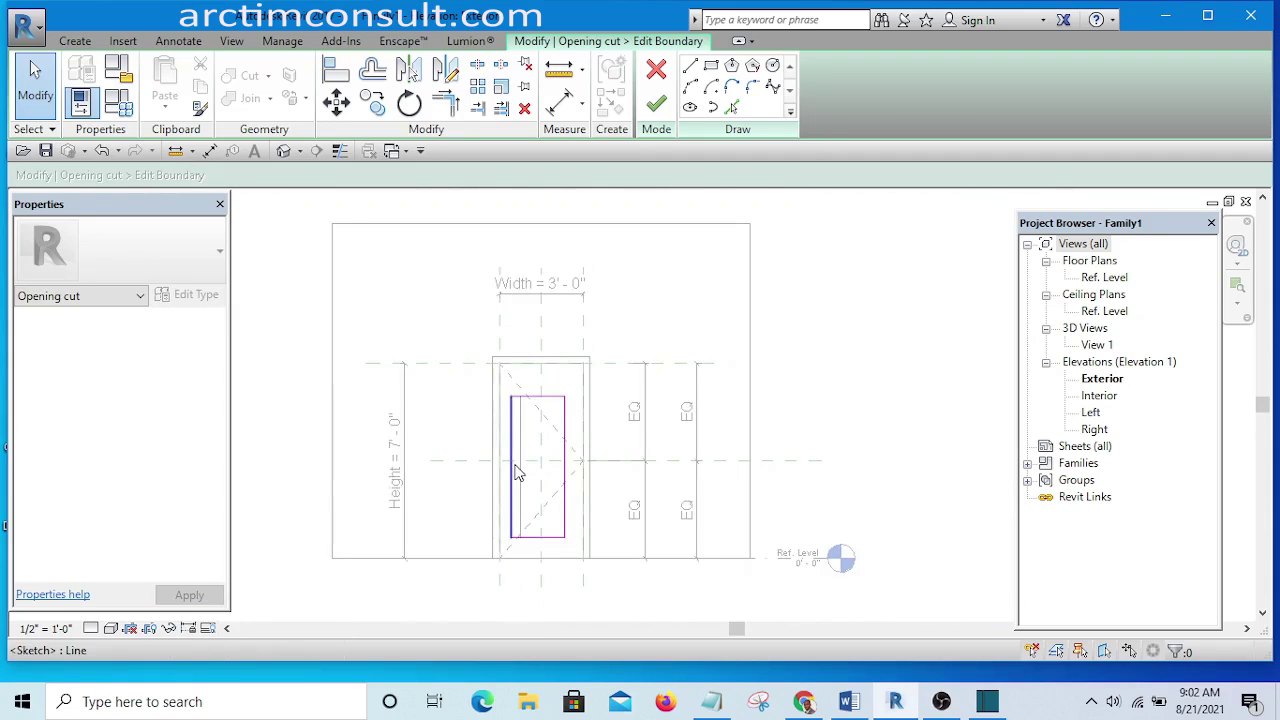
- Align the opening sketch's left edge with the reference plane at the left jamb and lock the alignment
{"action": "left_click", "coordinate": [336, 70]}
{"action": "scroll", "coordinate": [512, 327], "scroll_direction": "up", "scroll_amount": 2}
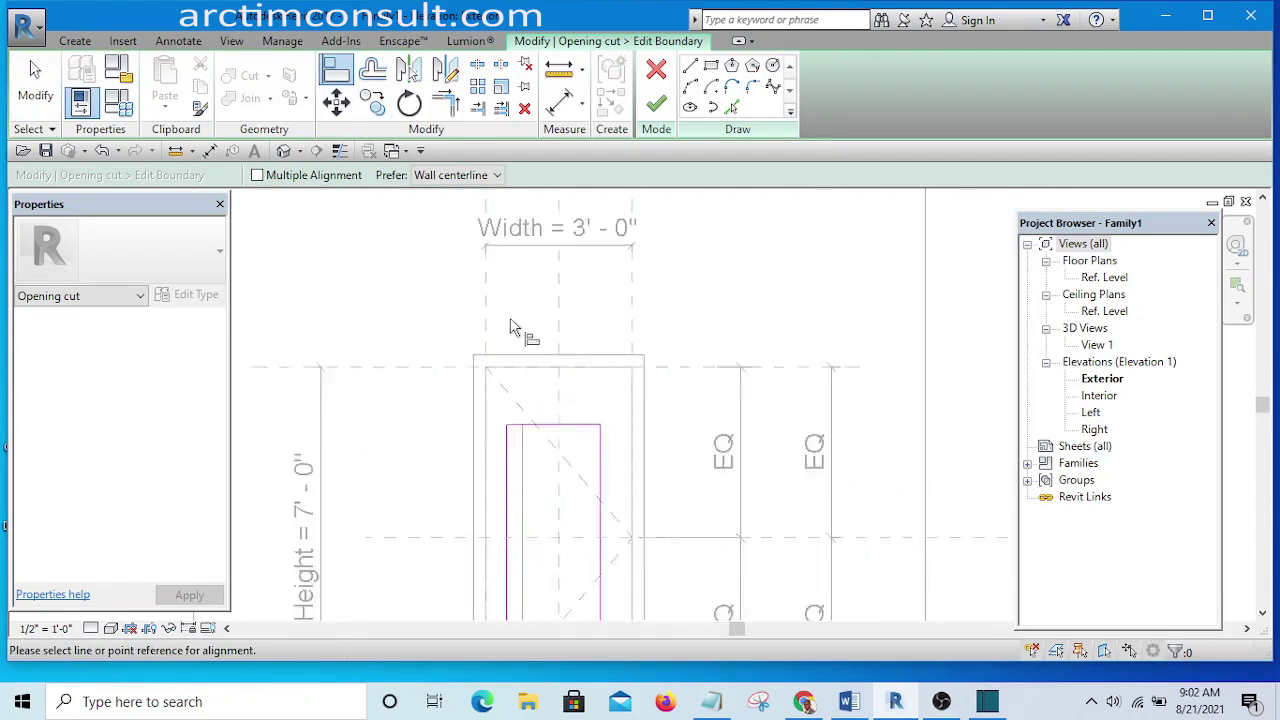
{"action": "scroll", "coordinate": [555, 340], "scroll_direction": "down", "scroll_amount": 2}
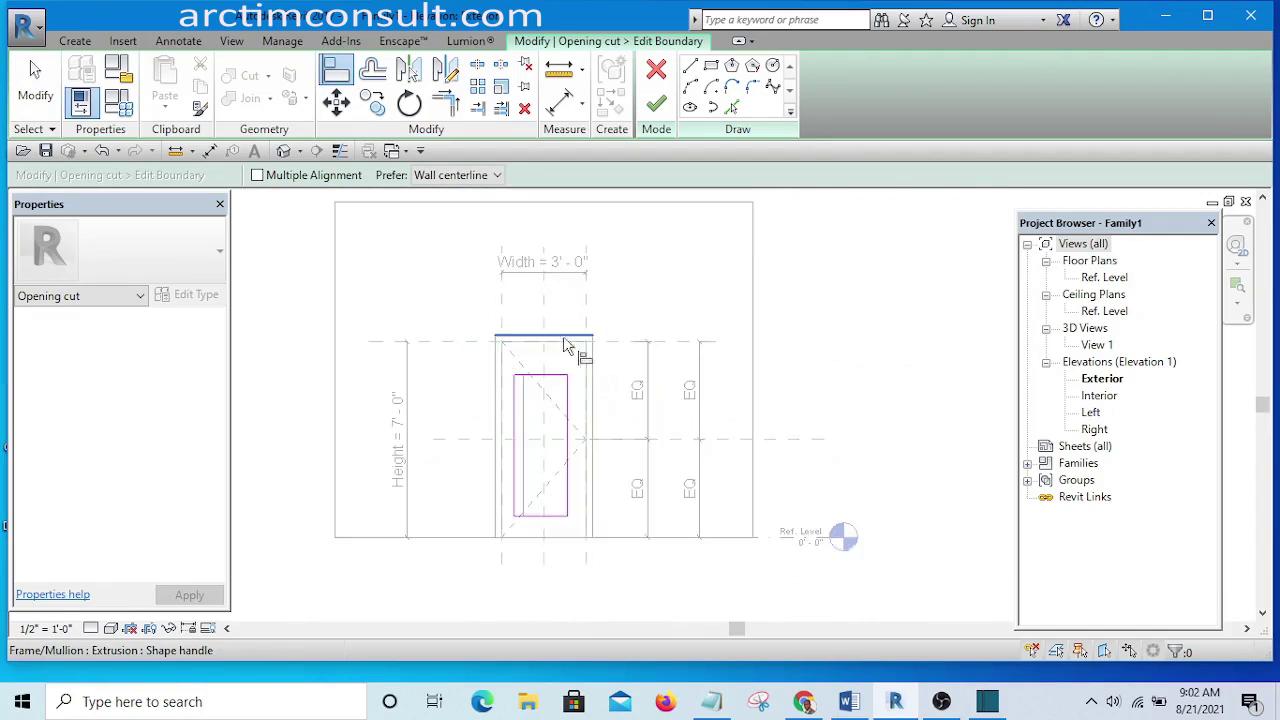
{"action": "scroll", "coordinate": [565, 345], "scroll_direction": "up", "scroll_amount": 2}
{"action": "scroll", "coordinate": [586, 330], "scroll_direction": "down", "scroll_amount": 2}
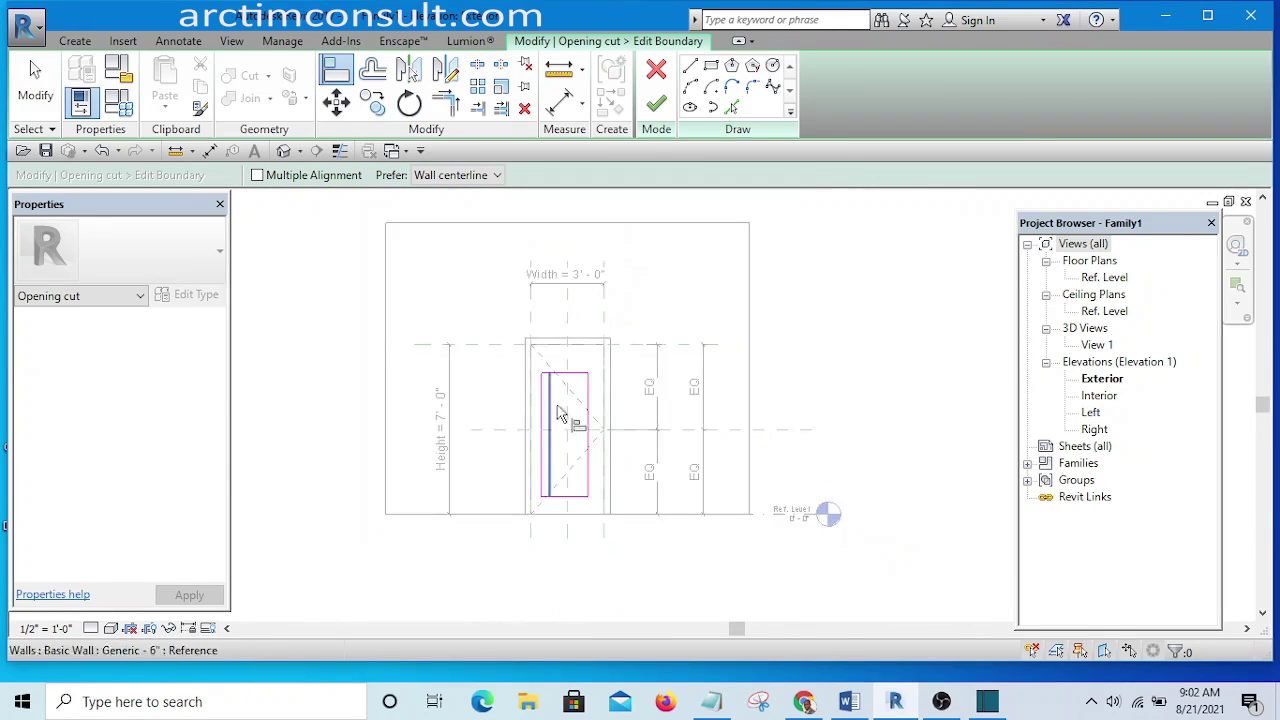
{"action": "scroll", "coordinate": [562, 414], "scroll_direction": "up", "scroll_amount": 3}
{"action": "scroll", "coordinate": [560, 370], "scroll_direction": "down", "scroll_amount": 2}
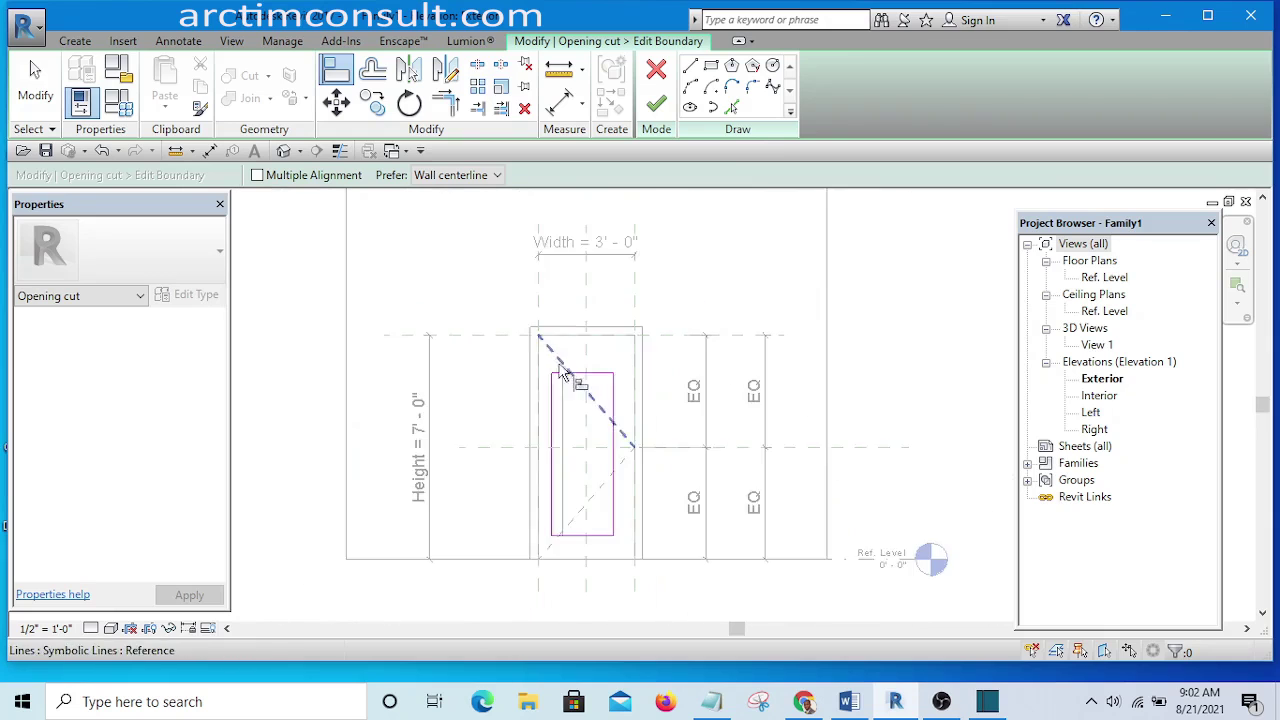
{"action": "scroll", "coordinate": [562, 372], "scroll_direction": "up", "scroll_amount": 2}
{"action": "scroll", "coordinate": [586, 405], "scroll_direction": "down", "scroll_amount": 1}
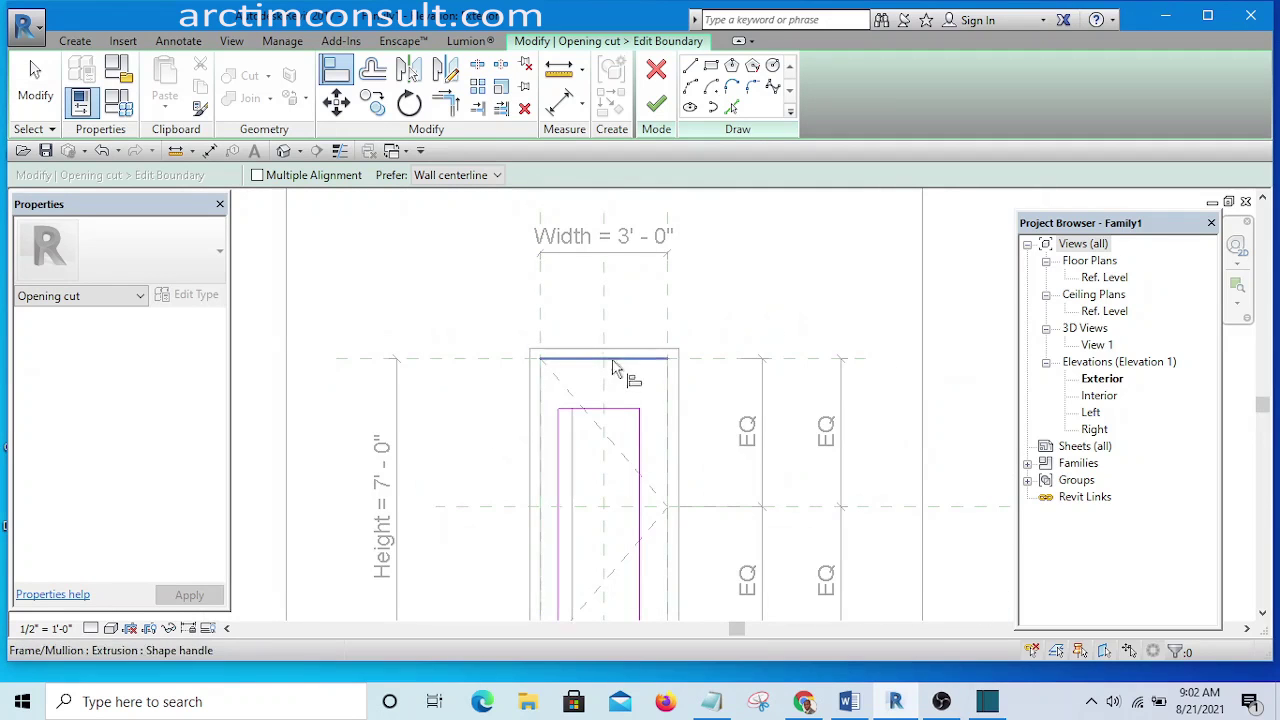
{"action": "scroll", "coordinate": [590, 285], "scroll_direction": "down", "scroll_amount": 1}
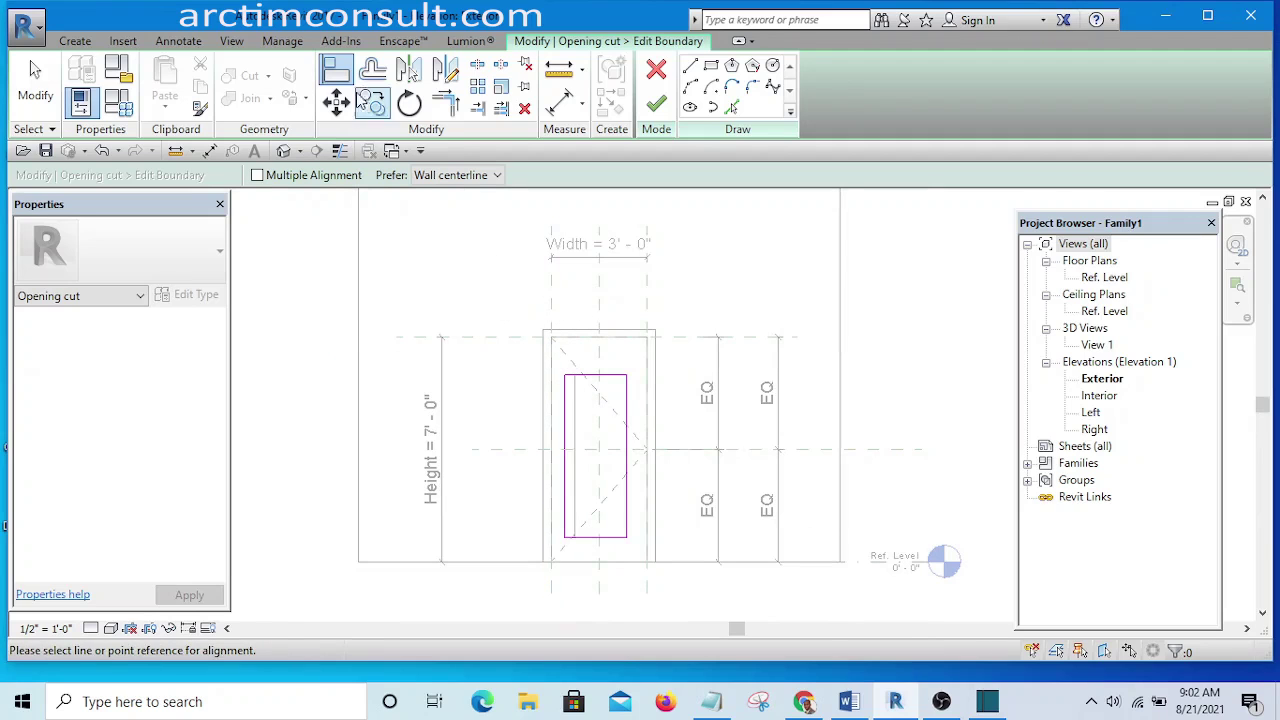
{"action": "scroll", "coordinate": [552, 322], "scroll_direction": "up", "scroll_amount": 3}
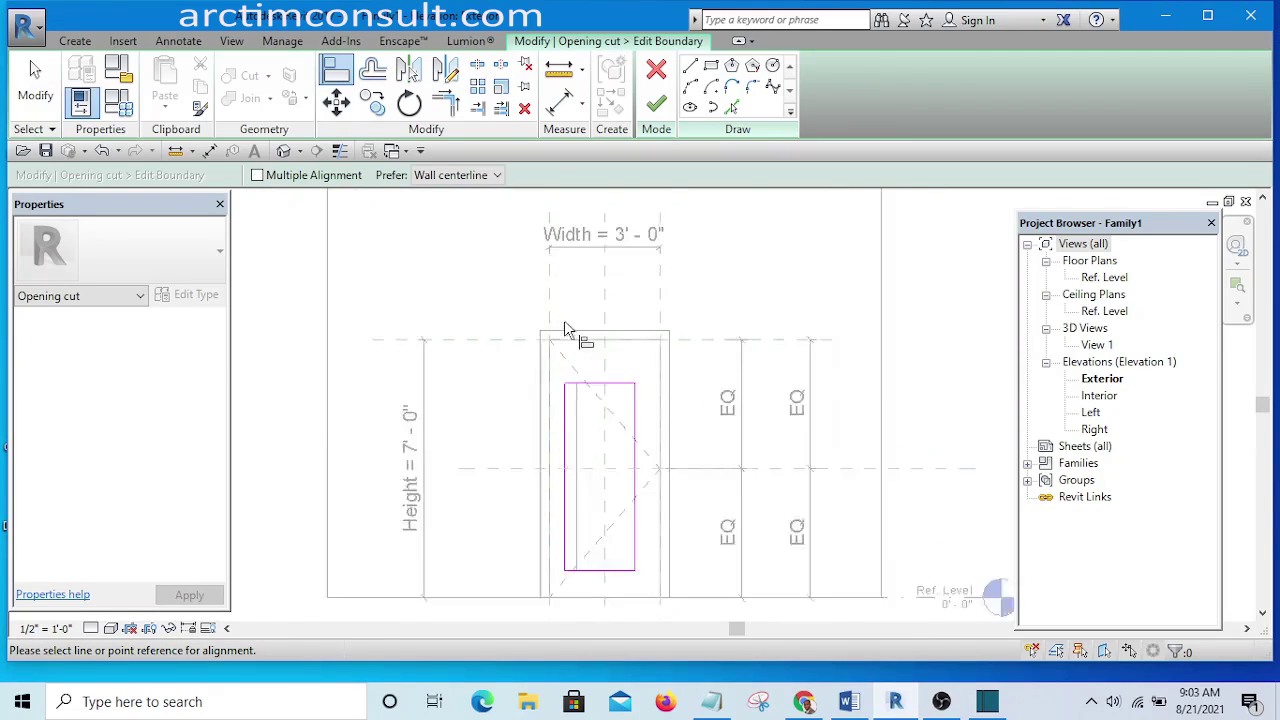
{"action": "left_click", "coordinate": [545, 255]}
{"action": "scroll", "coordinate": [549, 251], "scroll_direction": "down", "scroll_amount": 3}
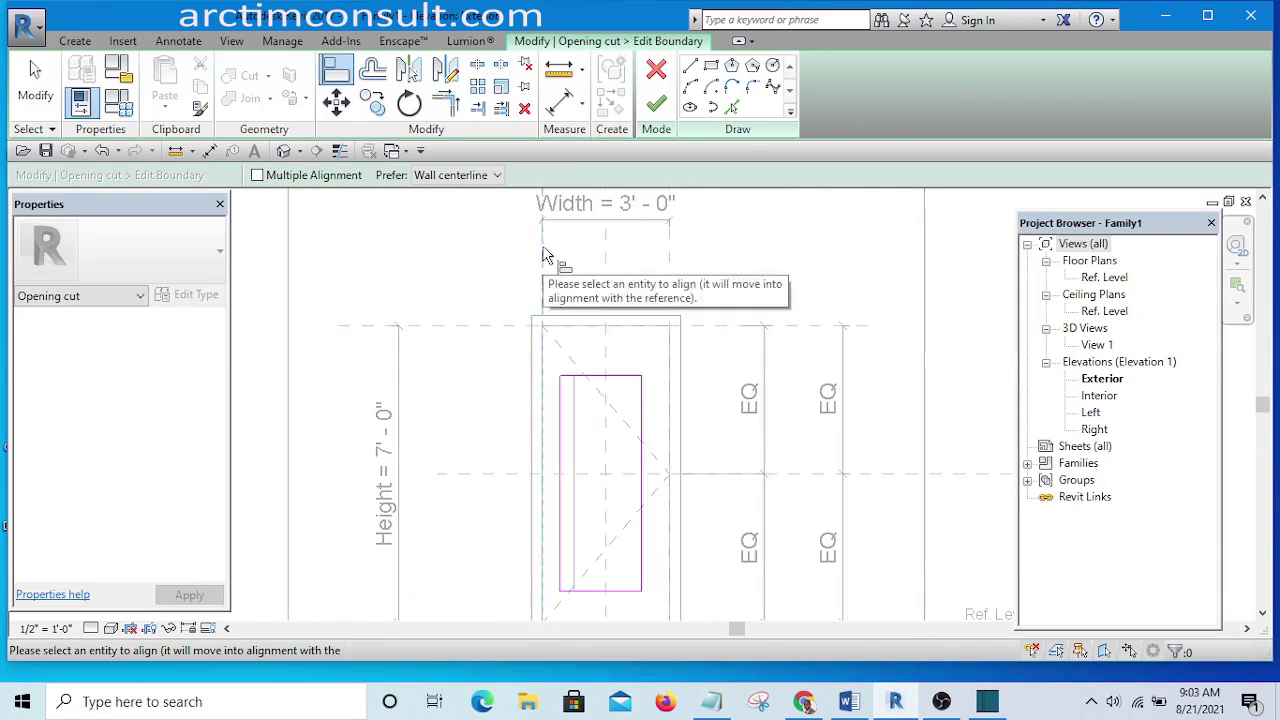
{"action": "left_click", "coordinate": [557, 403]}
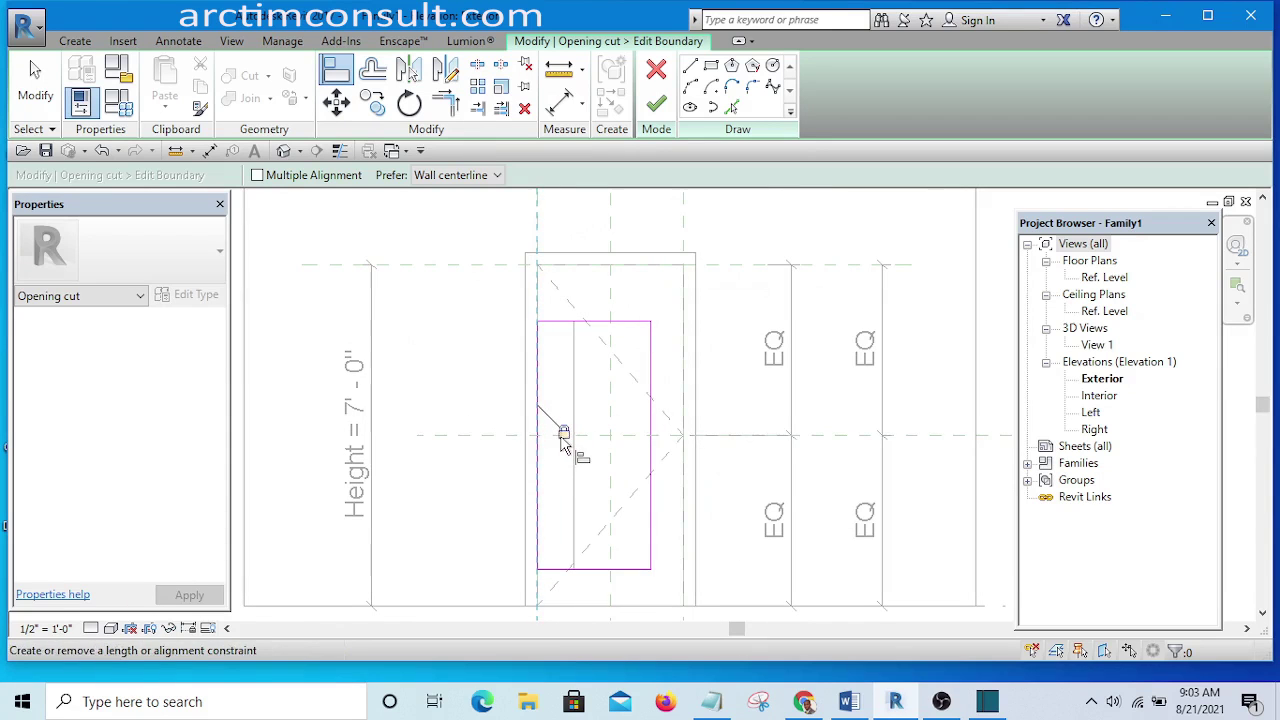
- Align the opening sketch's right edge with the reference plane at the right jamb, not with the frame extrusion
{"action": "scroll", "coordinate": [565, 443], "scroll_direction": "down", "scroll_amount": 2}
{"action": "scroll", "coordinate": [590, 425], "scroll_direction": "up", "scroll_amount": 4}
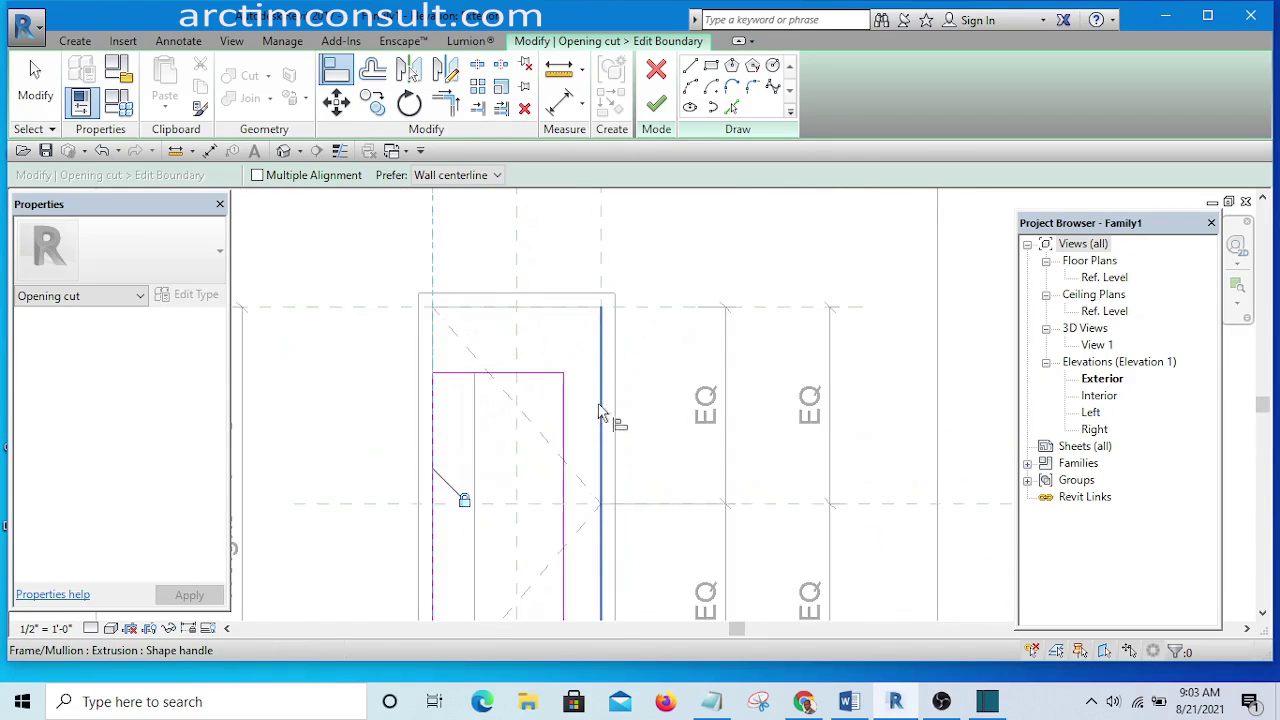
{"action": "scroll", "coordinate": [606, 385], "scroll_direction": "down", "scroll_amount": 2}
{"action": "scroll", "coordinate": [600, 410], "scroll_direction": "up", "scroll_amount": 2}
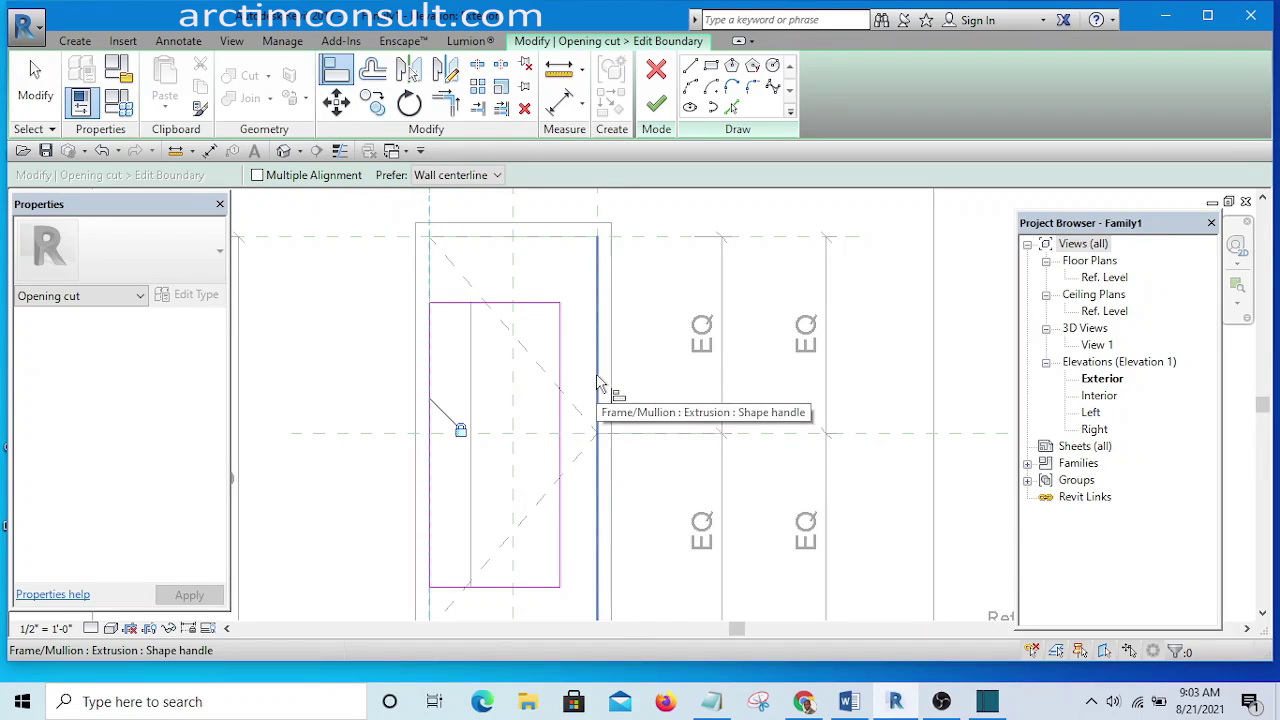
{"action": "key", "text": "Tab"}
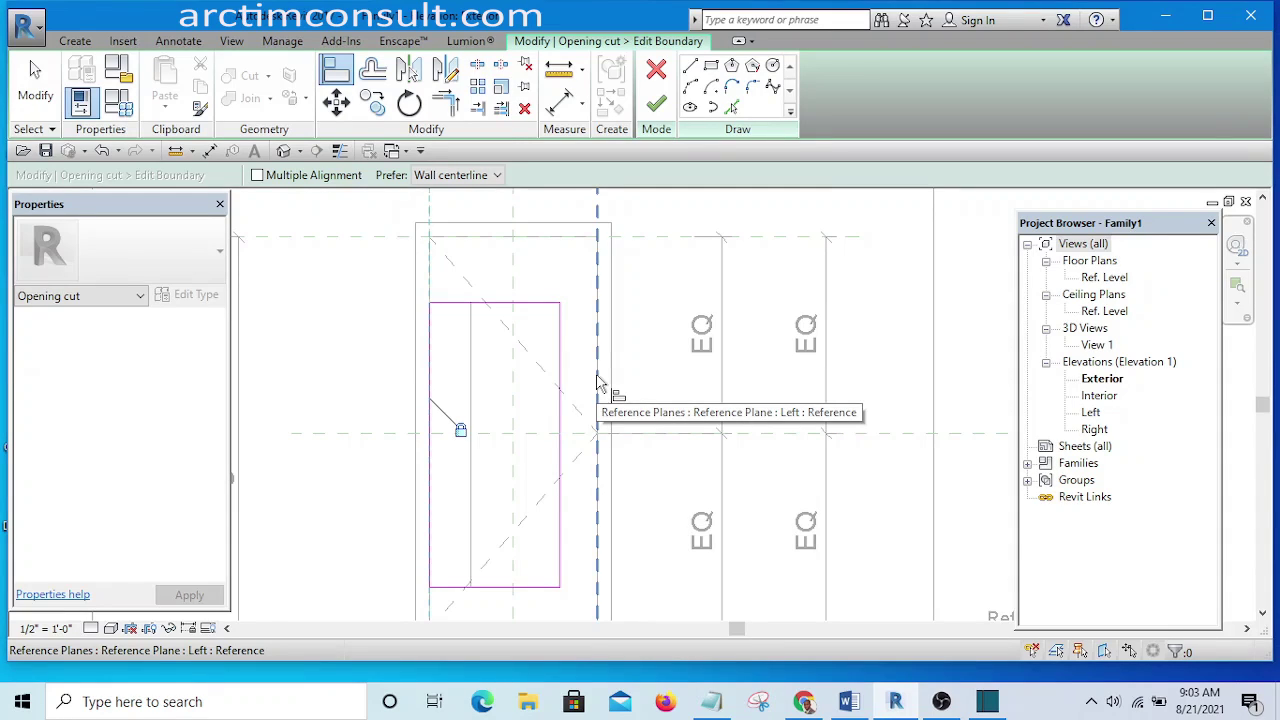
{"action": "key", "text": "Tab"}
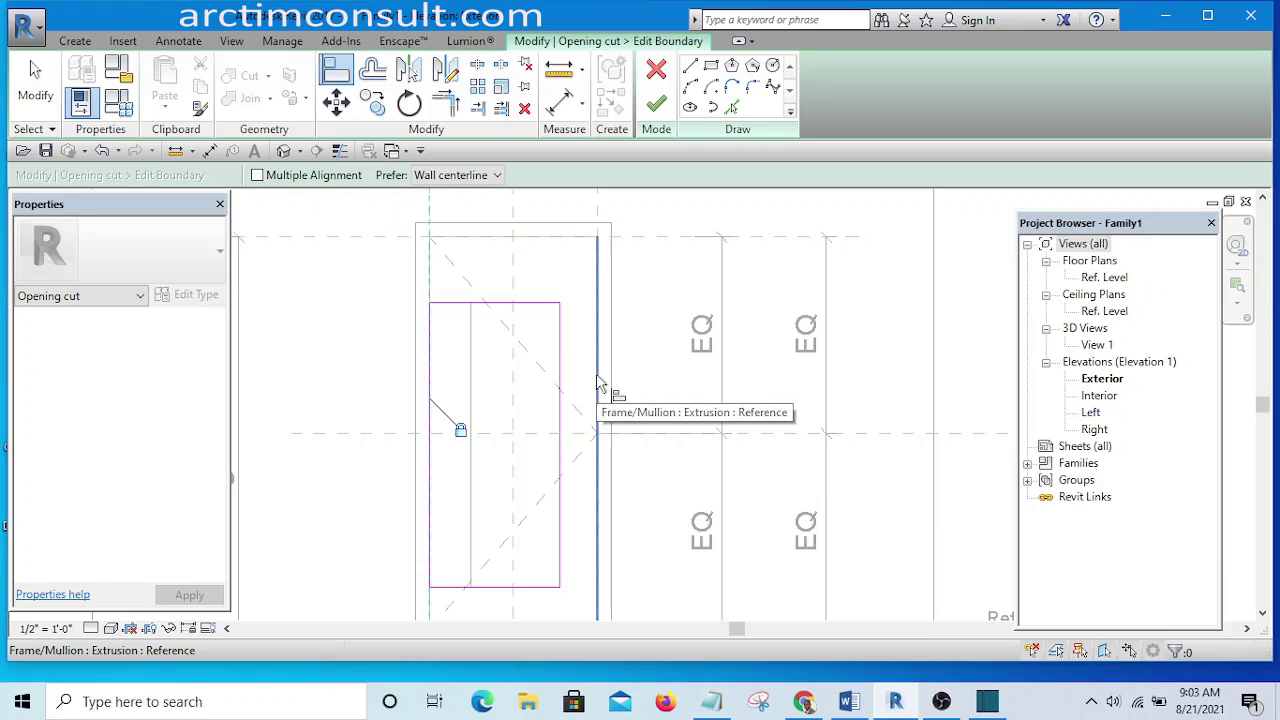
{"action": "key", "text": "Tab"}
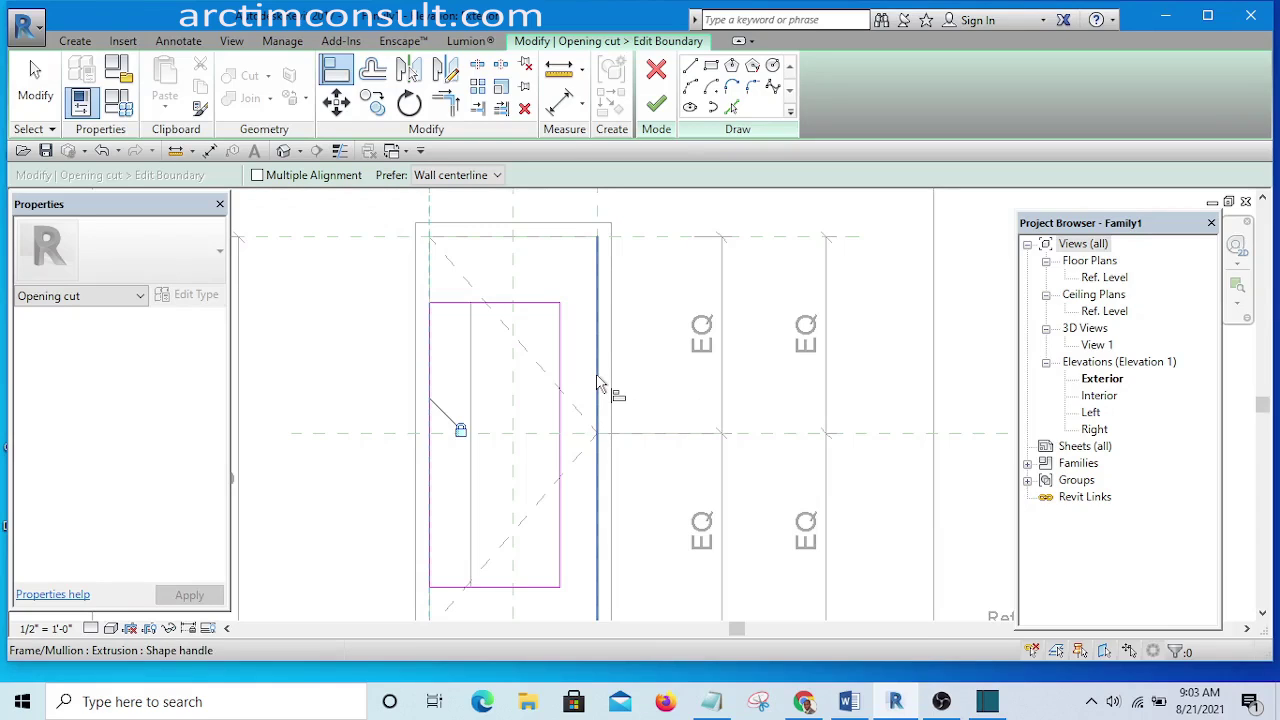
{"action": "key", "text": "Tab"}
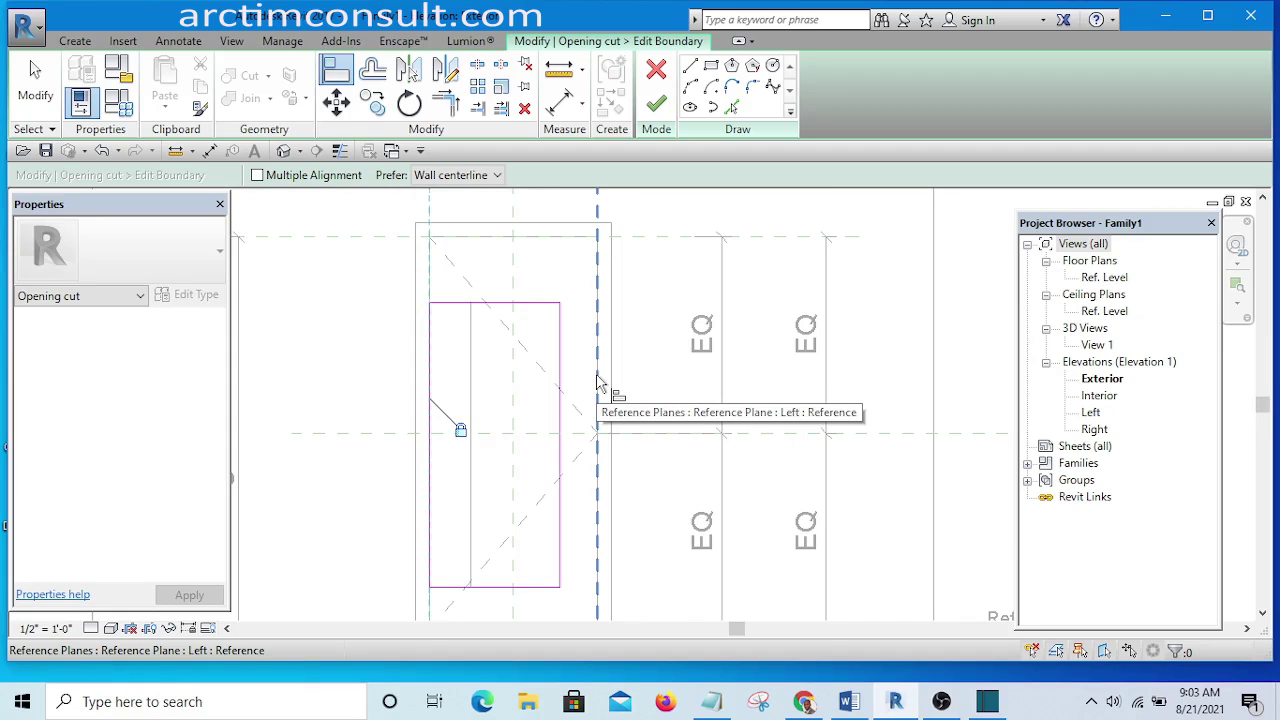
{"action": "left_click", "coordinate": [598, 380]}
{"action": "left_click", "coordinate": [557, 360]}
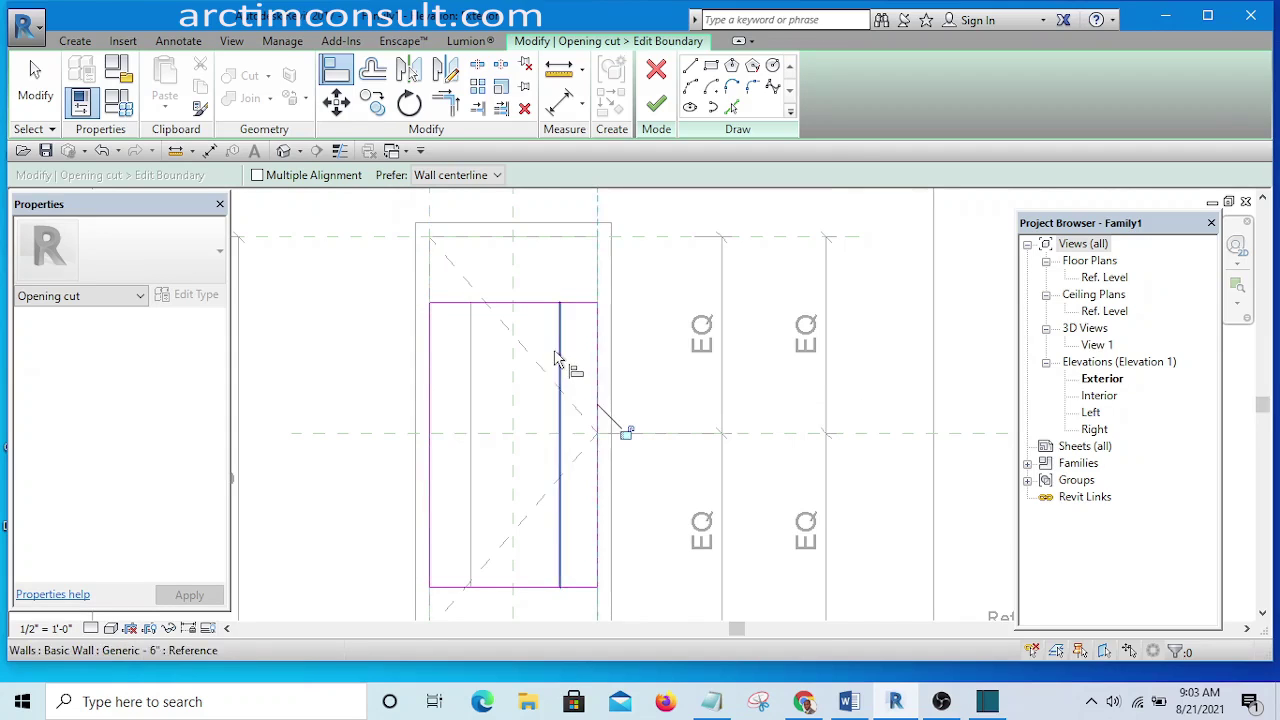
- Lock the opening sketch's right-edge alignment, then align and lock its top edge to the Top reference plane
{"action": "left_click", "coordinate": [625, 432]}
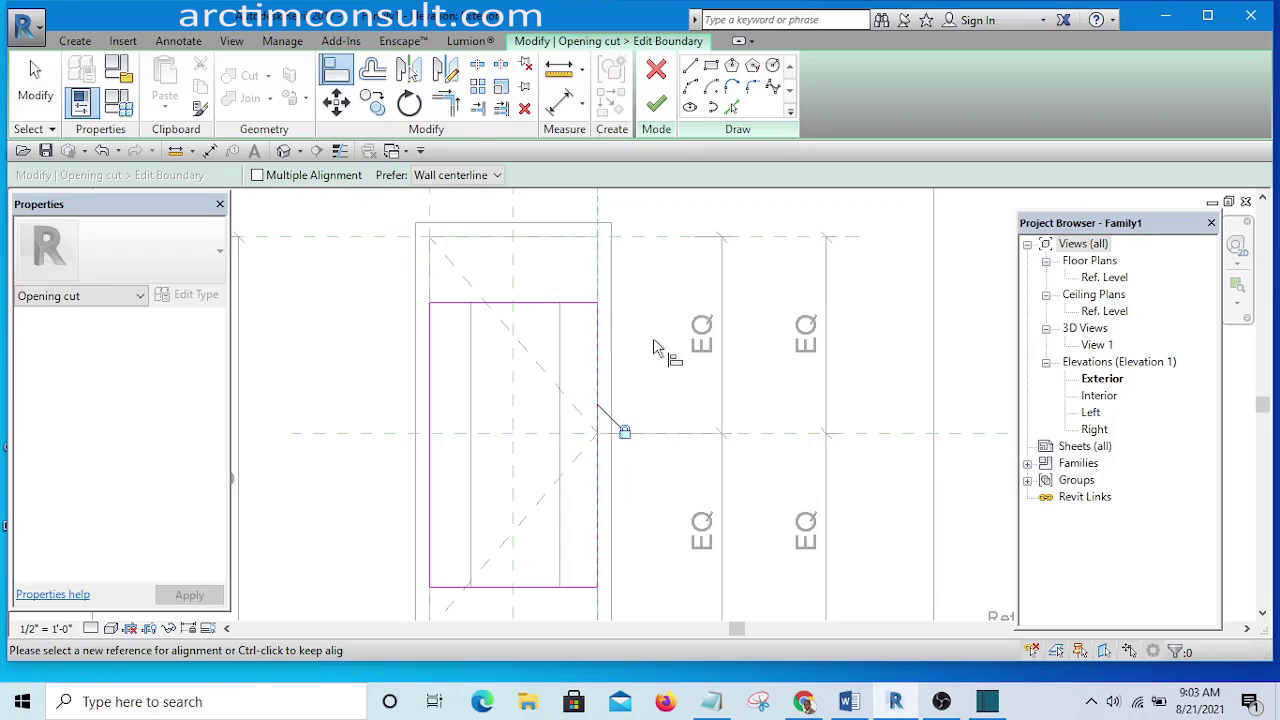
{"action": "scroll", "coordinate": [660, 340], "scroll_direction": "down", "scroll_amount": 3}
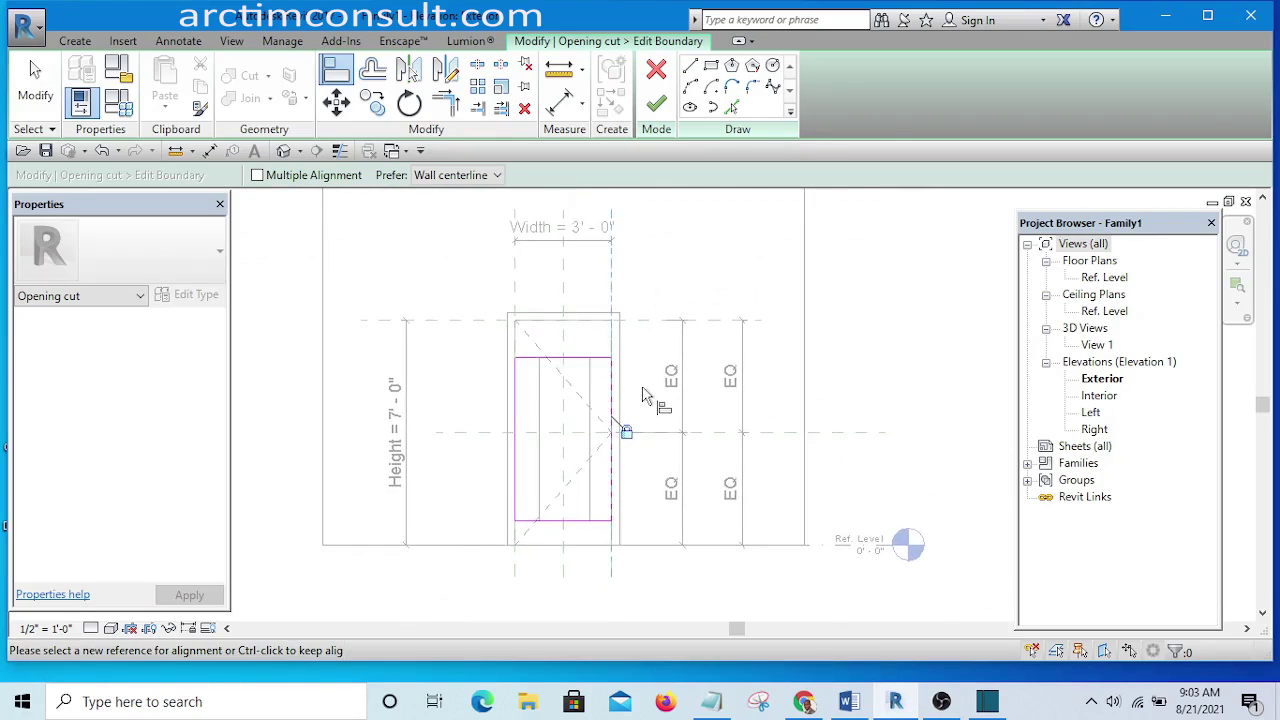
{"action": "scroll", "coordinate": [650, 388], "scroll_direction": "up", "scroll_amount": 2}
{"action": "scroll", "coordinate": [410, 306], "scroll_direction": "up", "scroll_amount": 2}
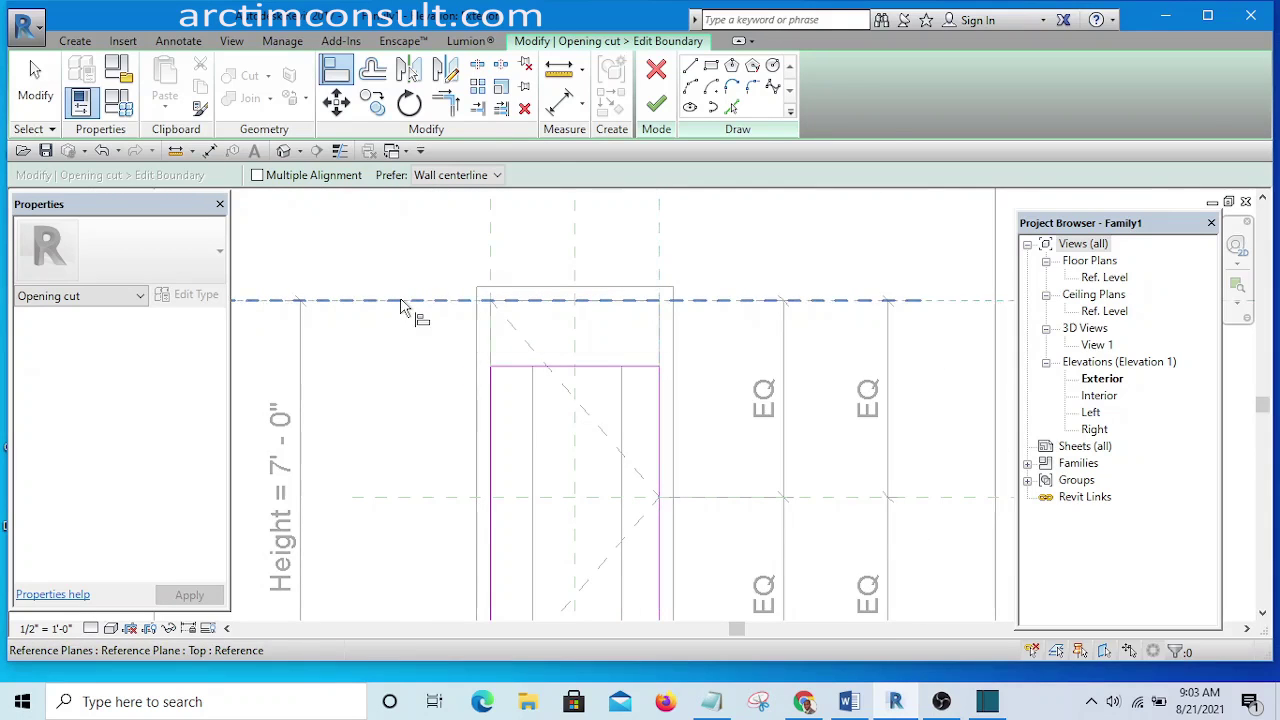
{"action": "left_click", "coordinate": [401, 303]}
{"action": "left_click", "coordinate": [523, 368]}
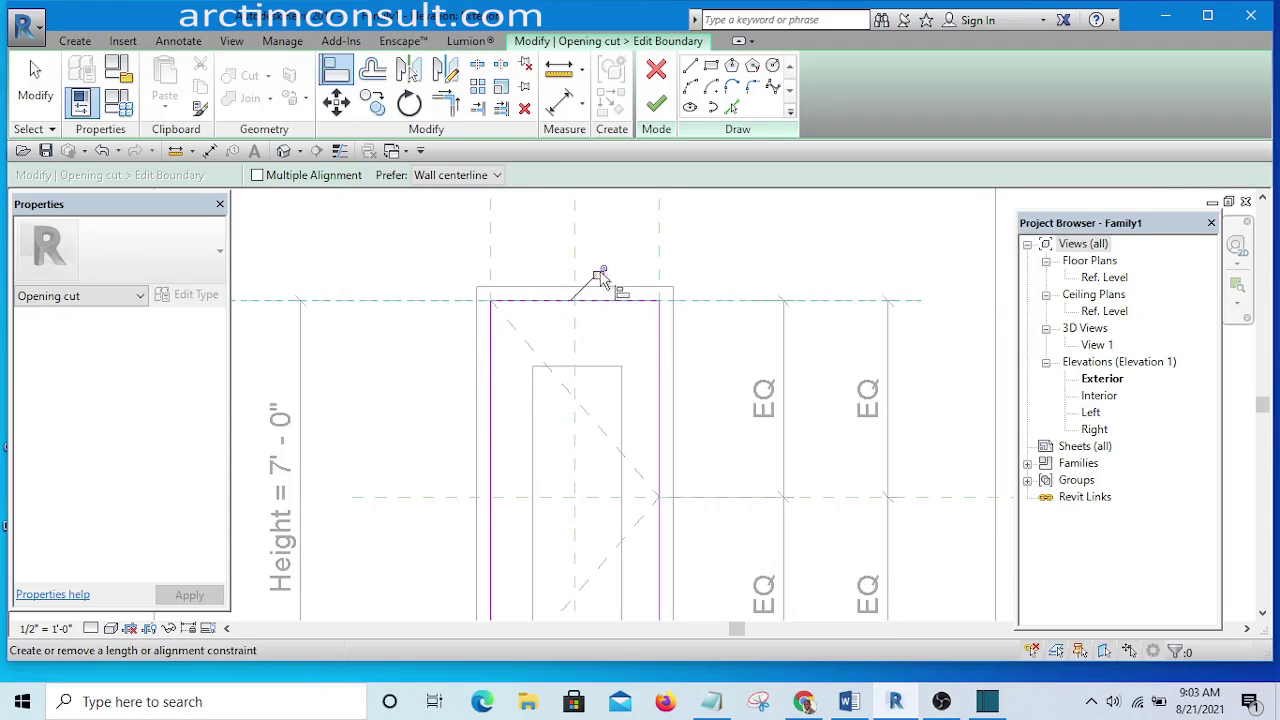
- Align and lock the opening sketch's bottom edge to the Ref. Level and finish the boundary edit
{"action": "scroll", "coordinate": [600, 280], "scroll_direction": "down", "scroll_amount": 3}
{"action": "scroll", "coordinate": [570, 410], "scroll_direction": "up", "scroll_amount": 4}
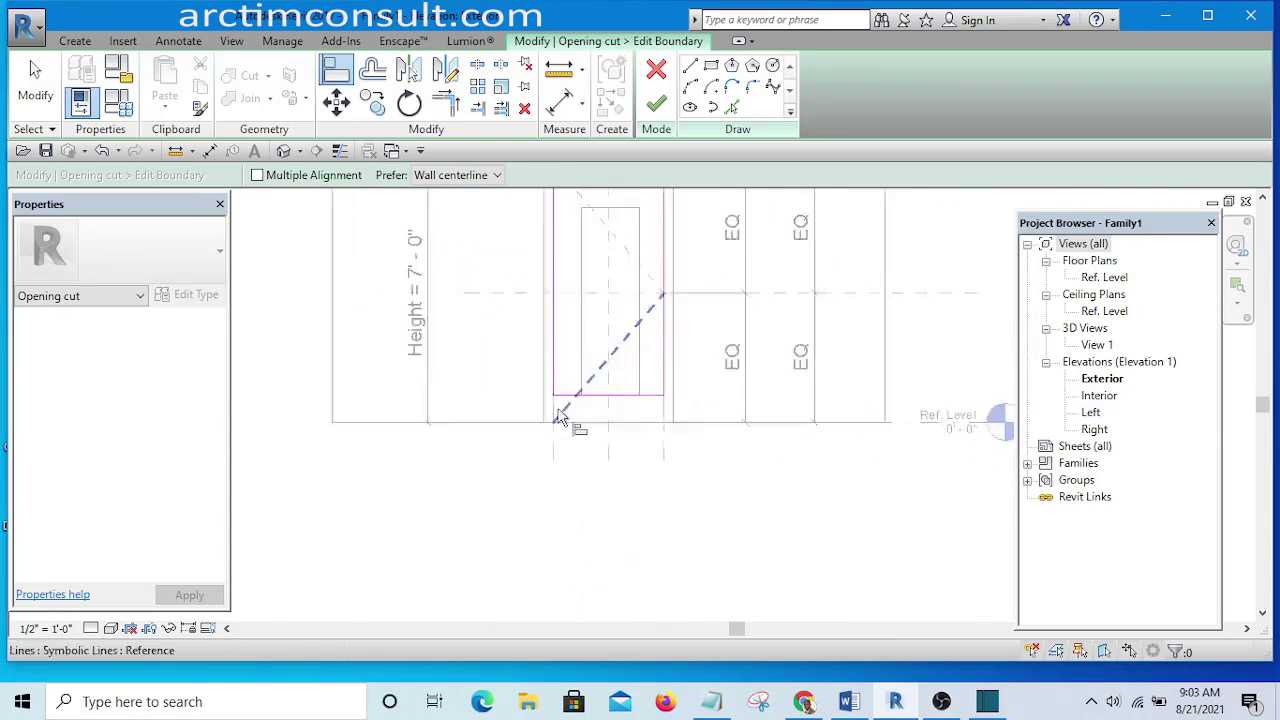
{"action": "scroll", "coordinate": [660, 510], "scroll_direction": "down", "scroll_amount": 3}
{"action": "scroll", "coordinate": [666, 477], "scroll_direction": "up", "scroll_amount": 3}
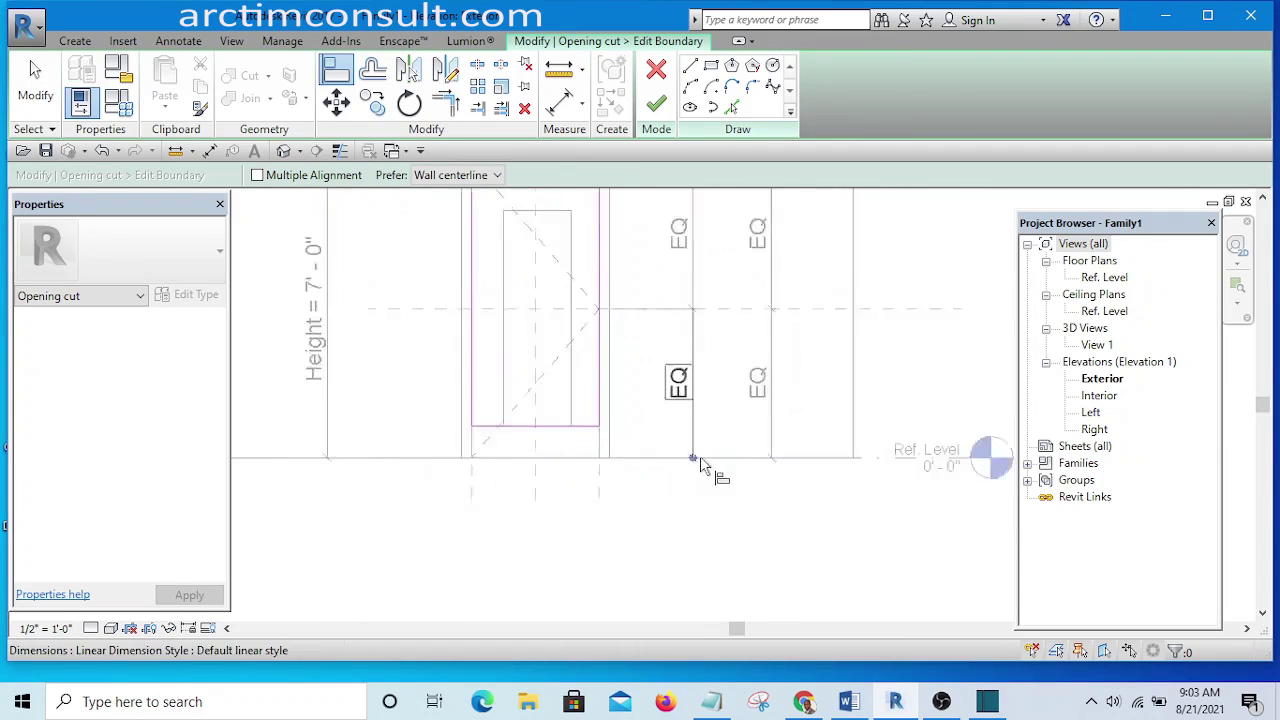
{"action": "left_click", "coordinate": [665, 460]}
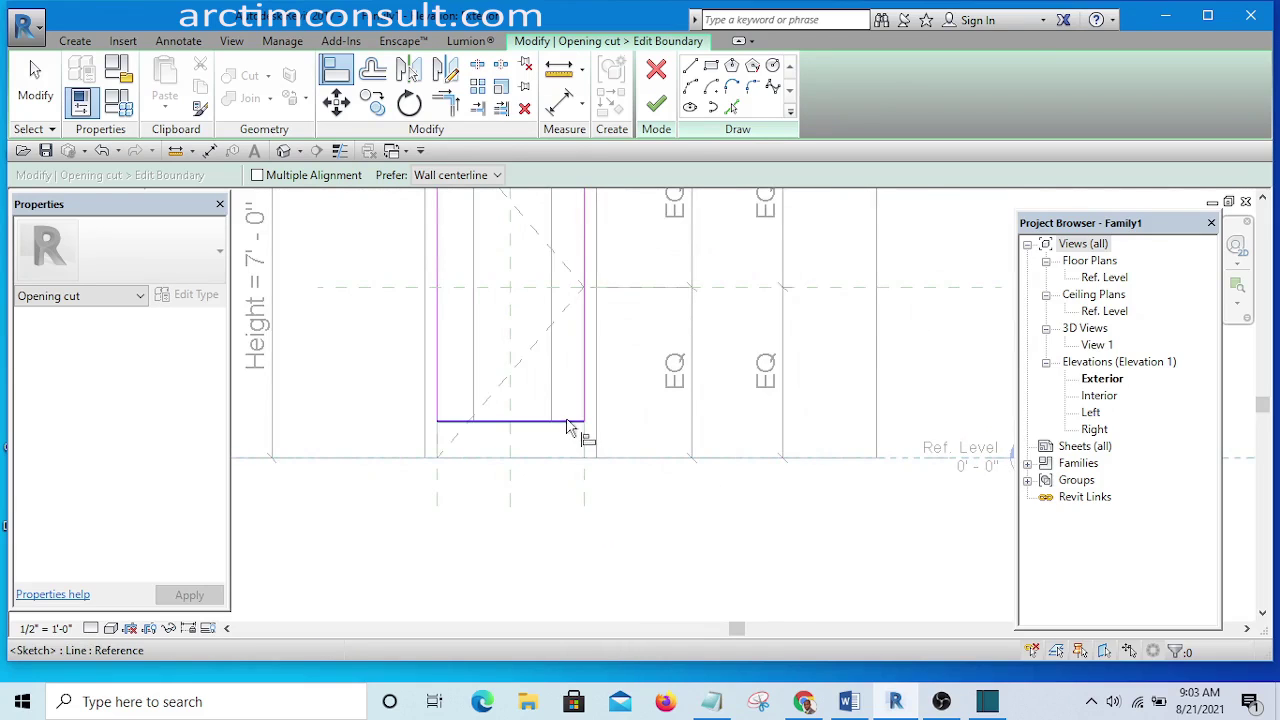
{"action": "left_click", "coordinate": [567, 422]}
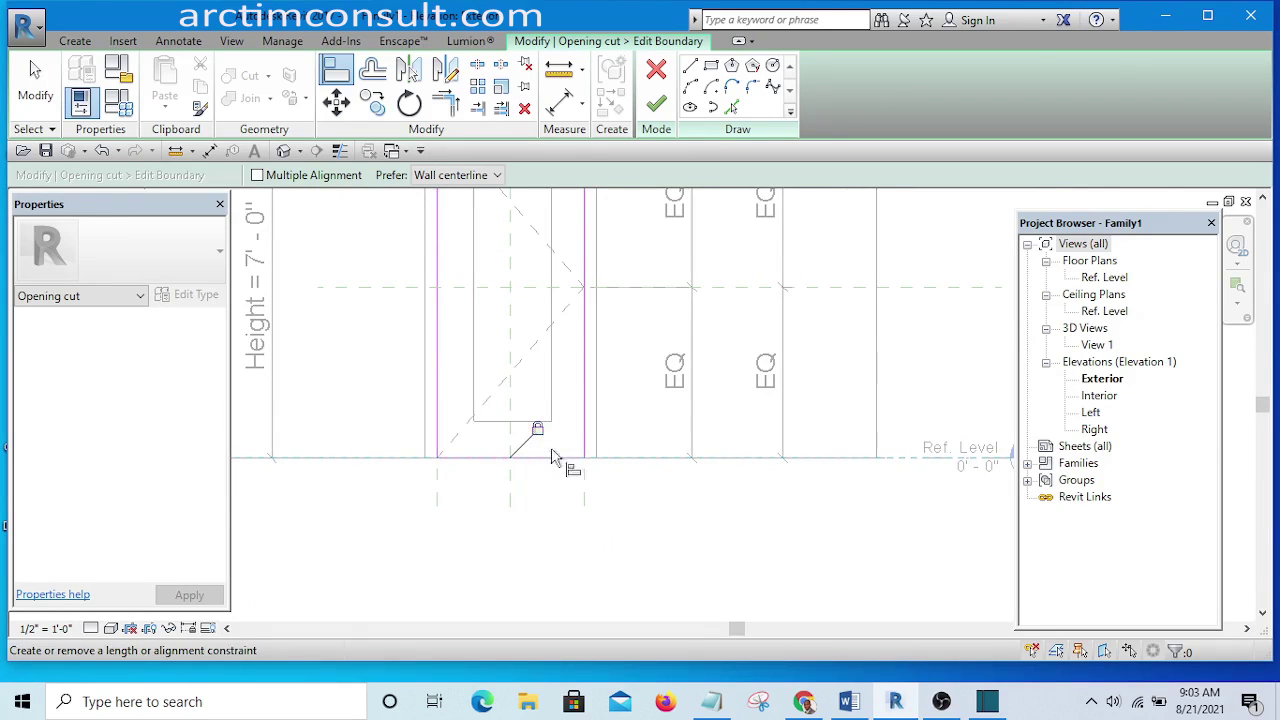
{"action": "scroll", "coordinate": [643, 494], "scroll_direction": "down", "scroll_amount": 1}
{"action": "scroll", "coordinate": [643, 494], "scroll_direction": "down", "scroll_amount": 3}
{"action": "scroll", "coordinate": [634, 294], "scroll_direction": "up", "scroll_amount": 2}
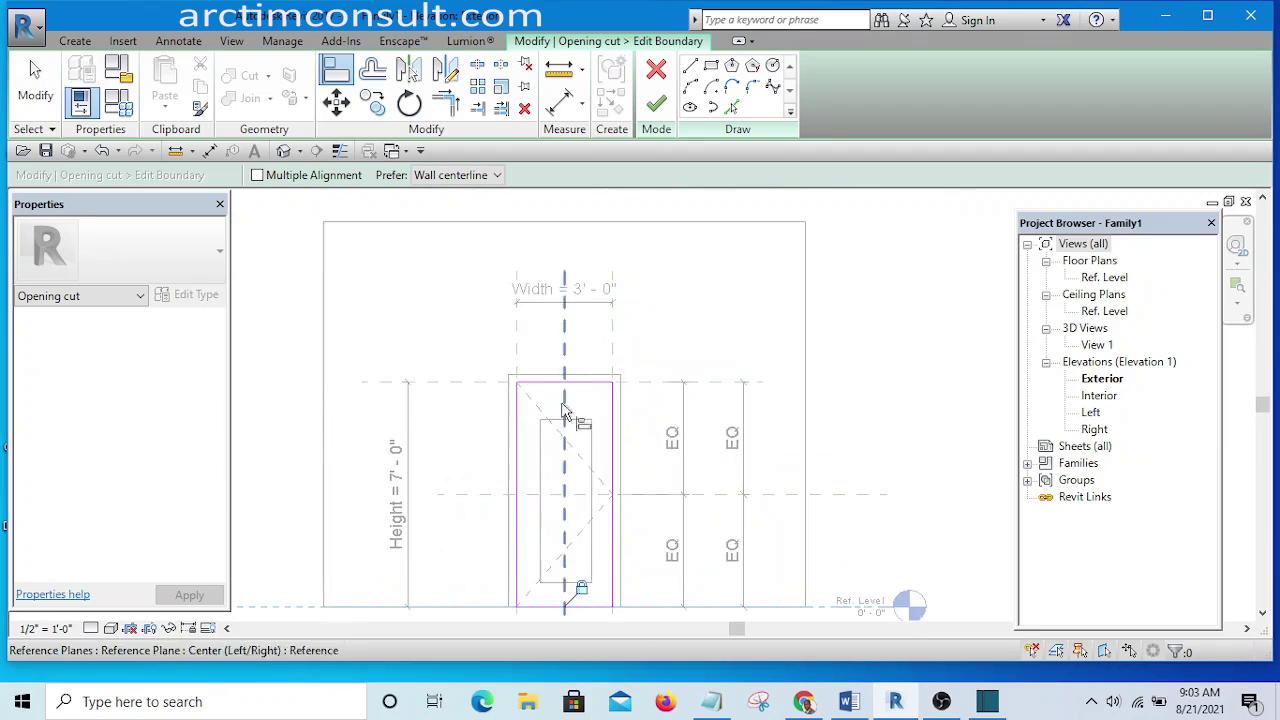
{"action": "left_click", "coordinate": [656, 104]}
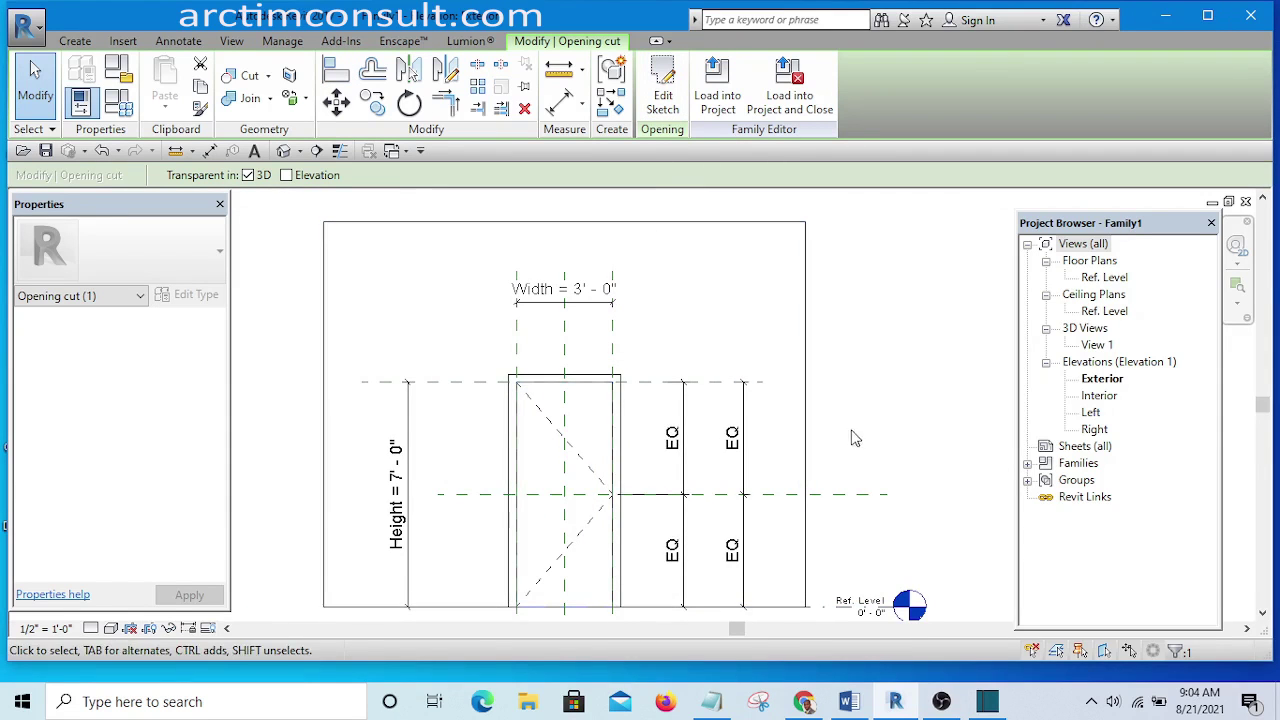
- Delete the outer of the two vertical EQ dimensions beside the door
{"action": "middle_click_drag", "start_coordinate": [855, 437], "coordinate": [841, 415]}
{"action": "scroll", "coordinate": [730, 510], "scroll_direction": "up", "scroll_amount": 2}
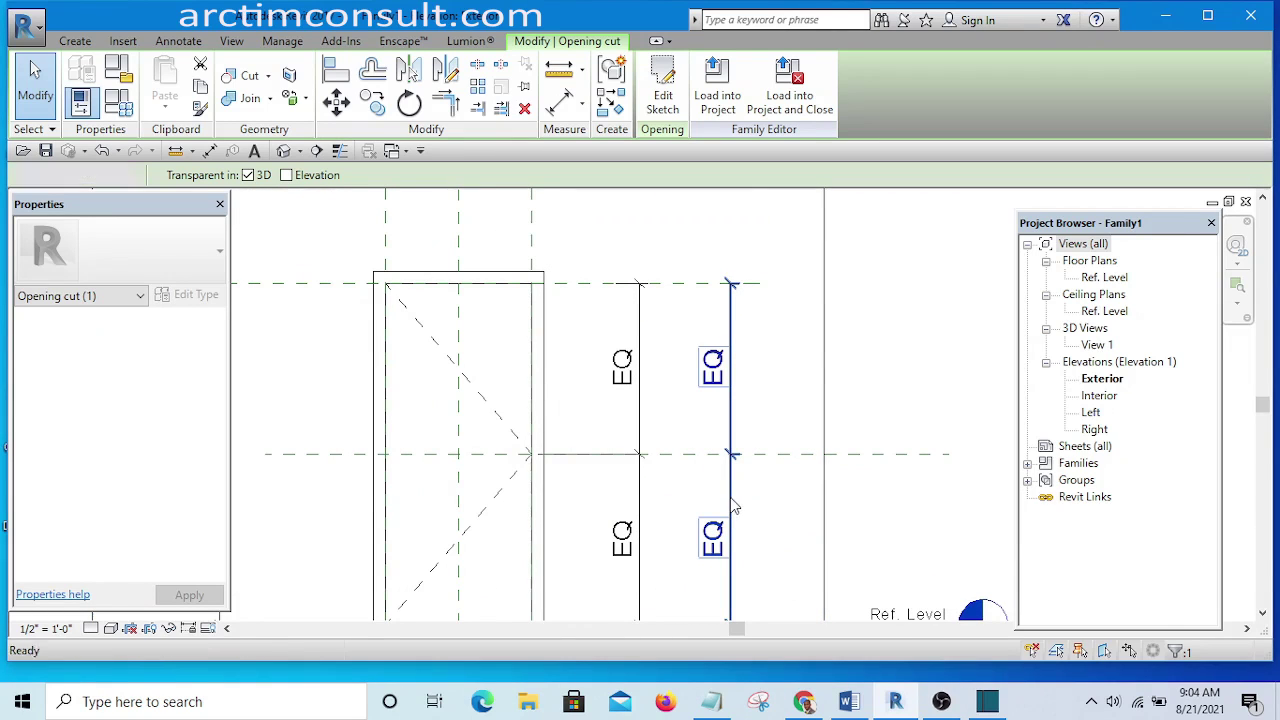
{"action": "key", "text": "Escape"}
{"action": "scroll", "coordinate": [650, 437], "scroll_direction": "down", "scroll_amount": 2}
{"action": "scroll", "coordinate": [660, 450], "scroll_direction": "up", "scroll_amount": 3}
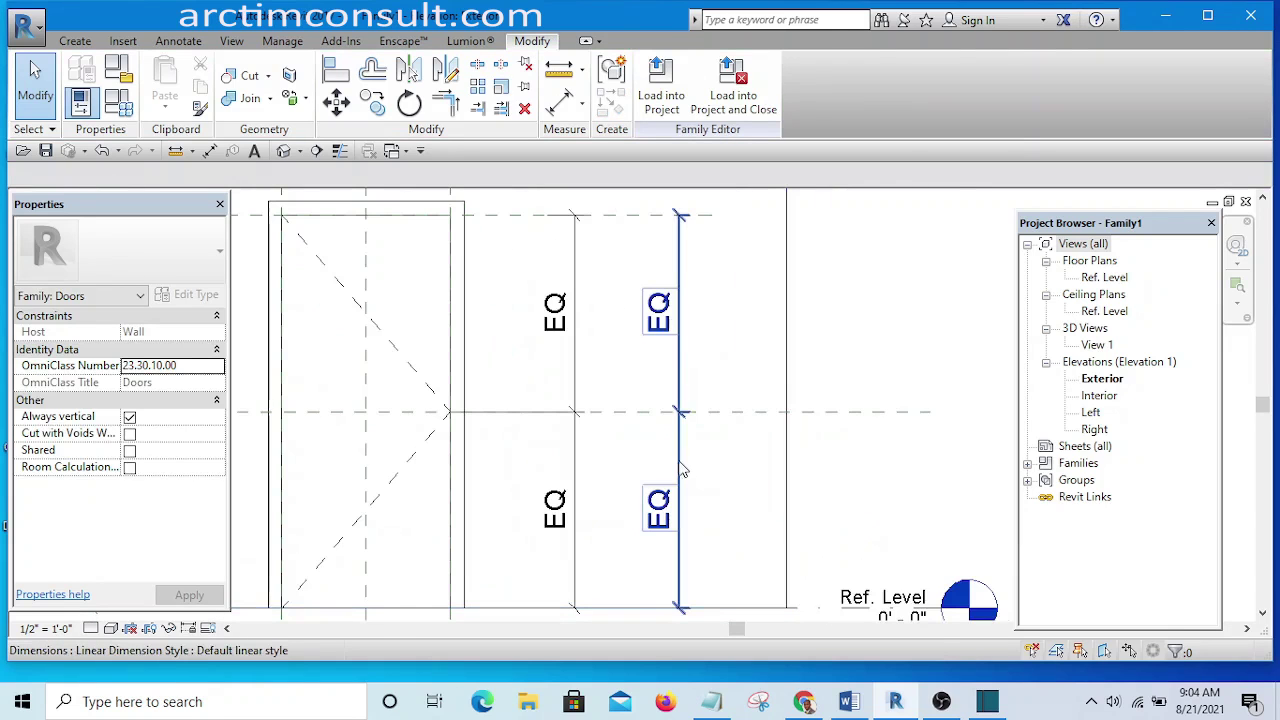
{"action": "left_click", "coordinate": [680, 467]}
{"action": "key", "text": "Delete"}
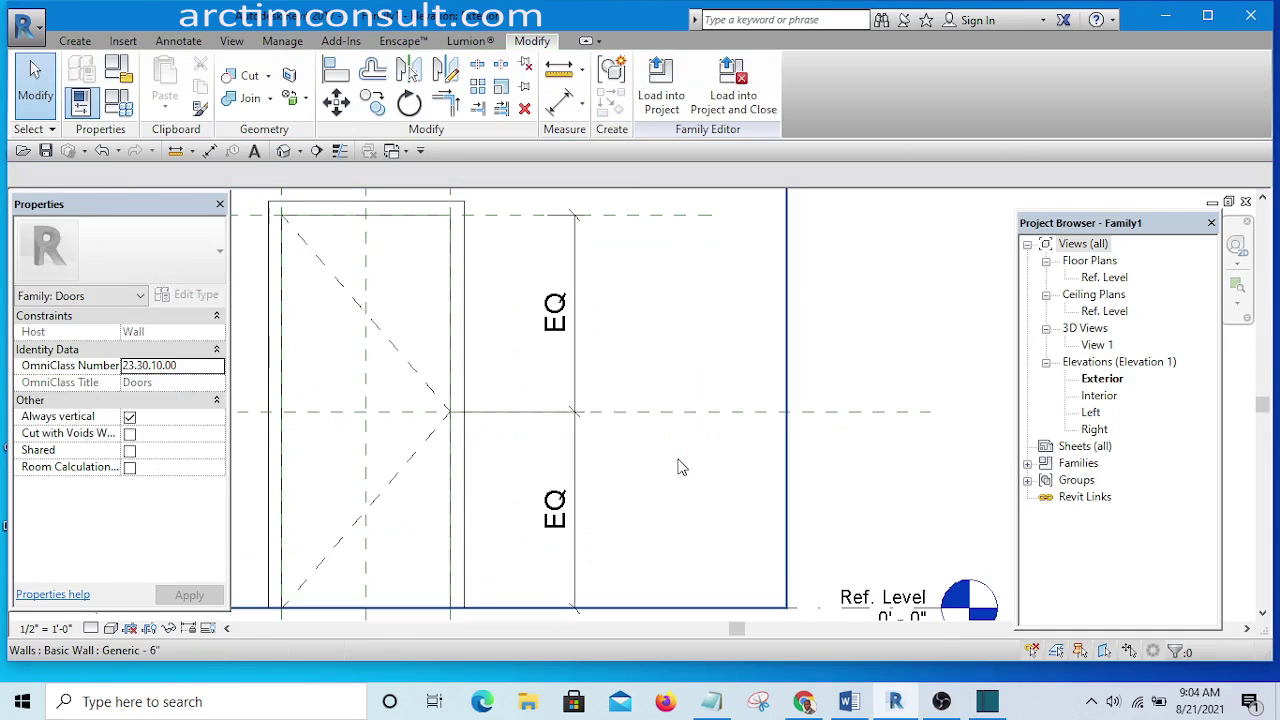
{"action": "scroll", "coordinate": [680, 467], "scroll_direction": "down", "scroll_amount": 2}
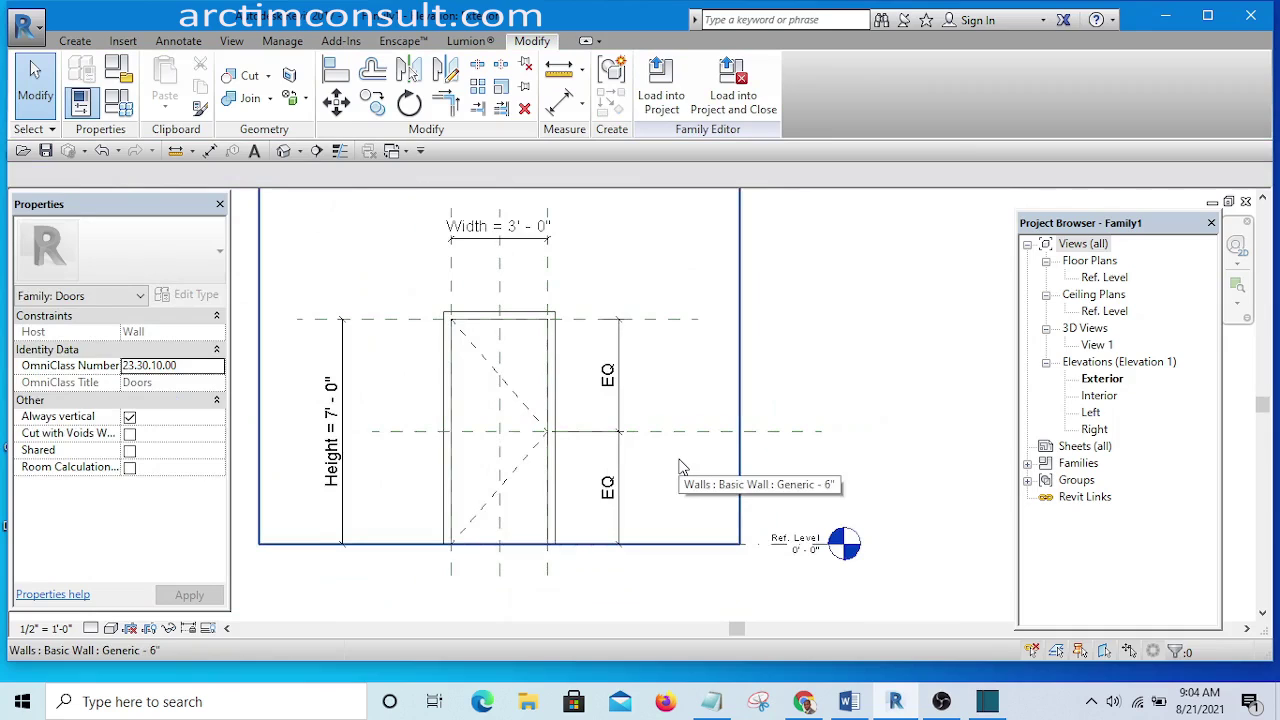
- Start a new extrusion and sketch a rectangle about 1' - 11" wide and 6' - 1" high inside the door frame
{"action": "scroll", "coordinate": [541, 386], "scroll_direction": "up", "scroll_amount": 2}
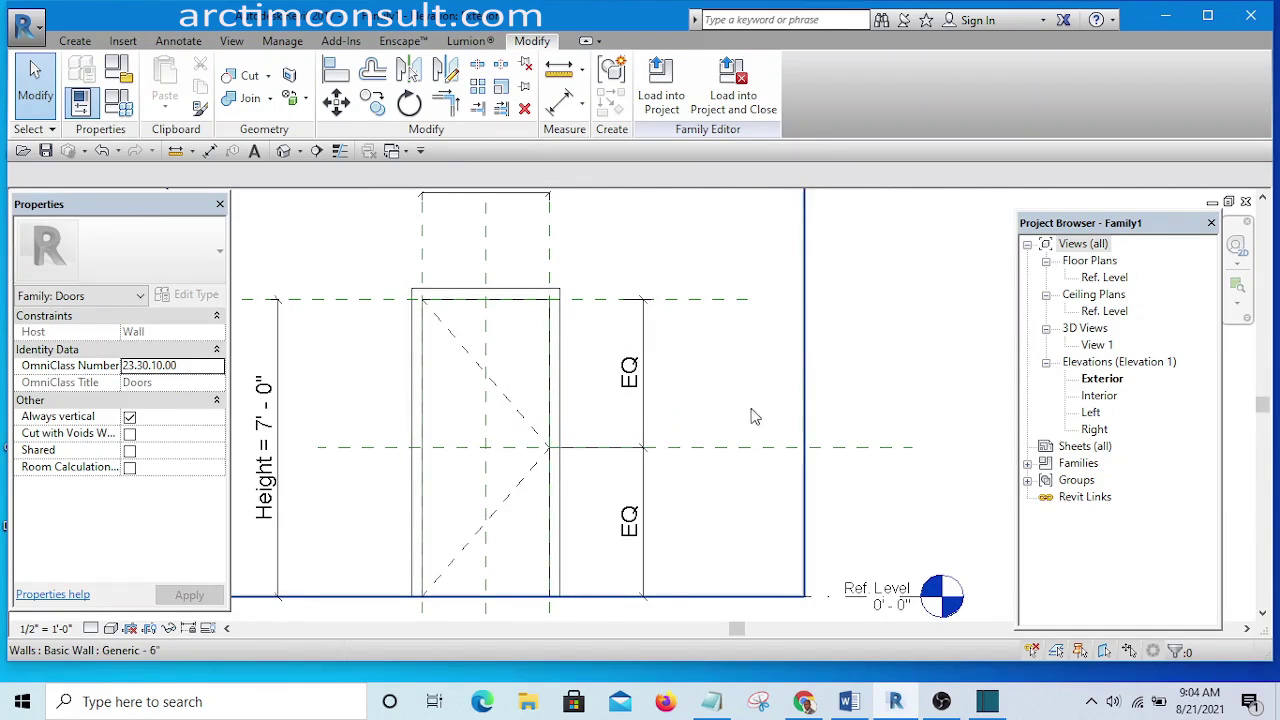
{"action": "left_click", "coordinate": [76, 43]}
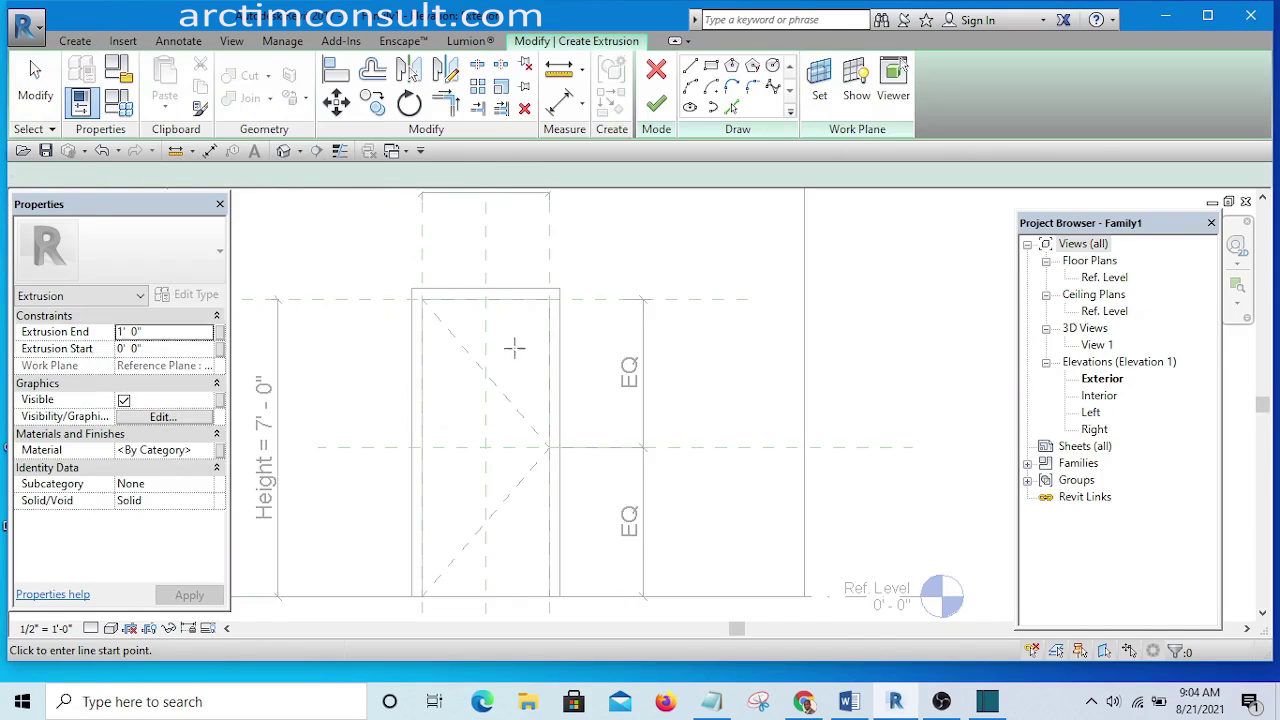
{"action": "left_click", "coordinate": [713, 67]}
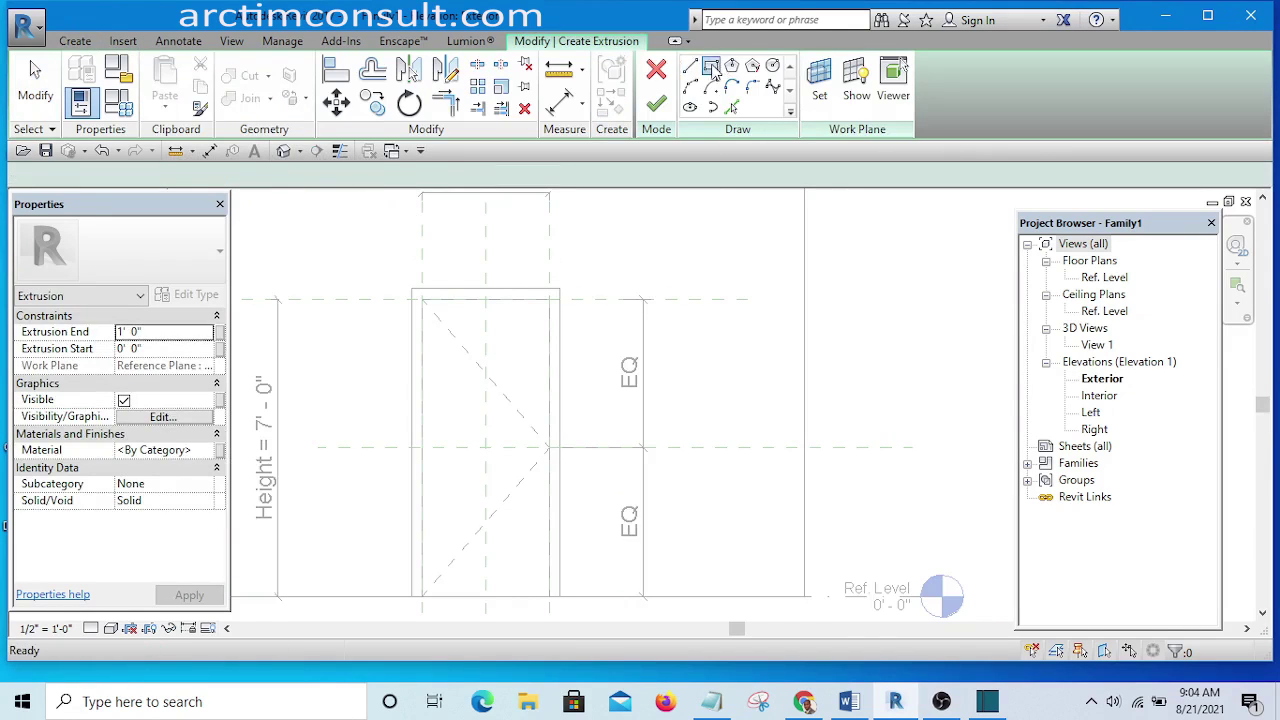
{"action": "left_click", "coordinate": [445, 314]}
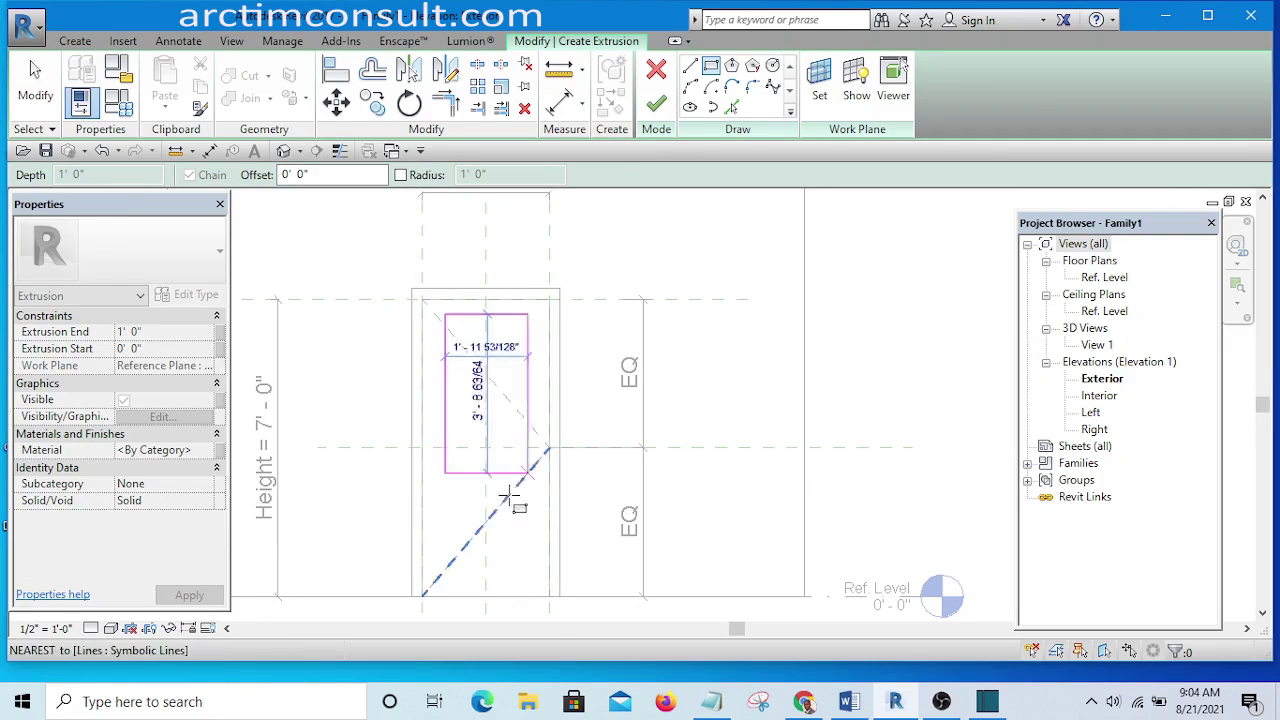
{"action": "left_click", "coordinate": [526, 572]}
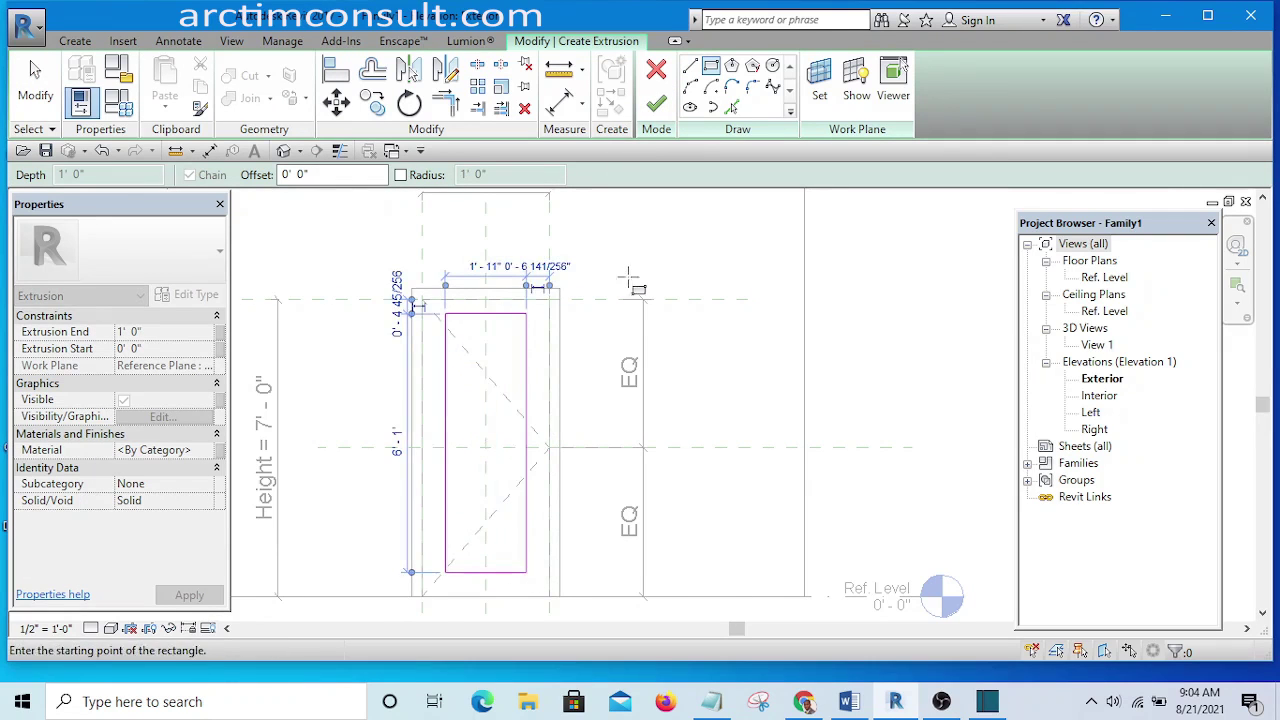
{"action": "key", "text": "Escape"}
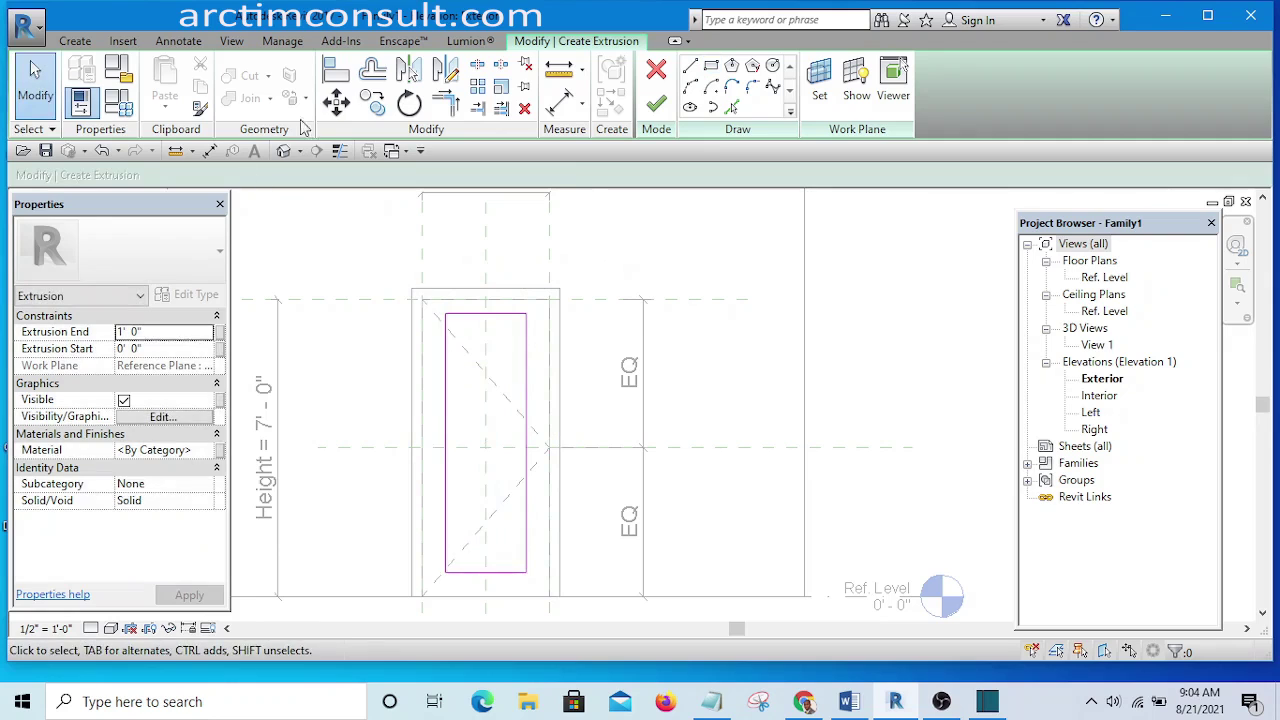
- Align the extrusion rectangle's top edge with the Top reference plane and lock the alignment
{"action": "left_click", "coordinate": [336, 69]}
{"action": "left_click", "coordinate": [613, 305]}
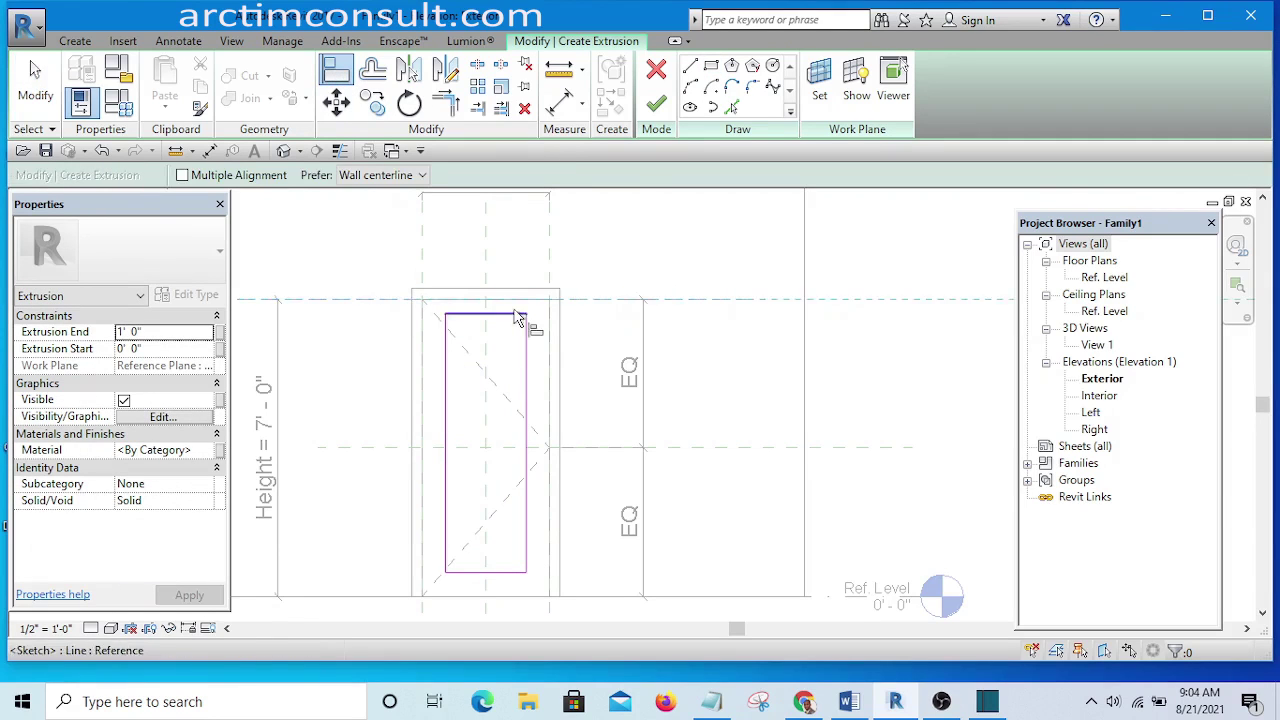
{"action": "left_click", "coordinate": [522, 316]}
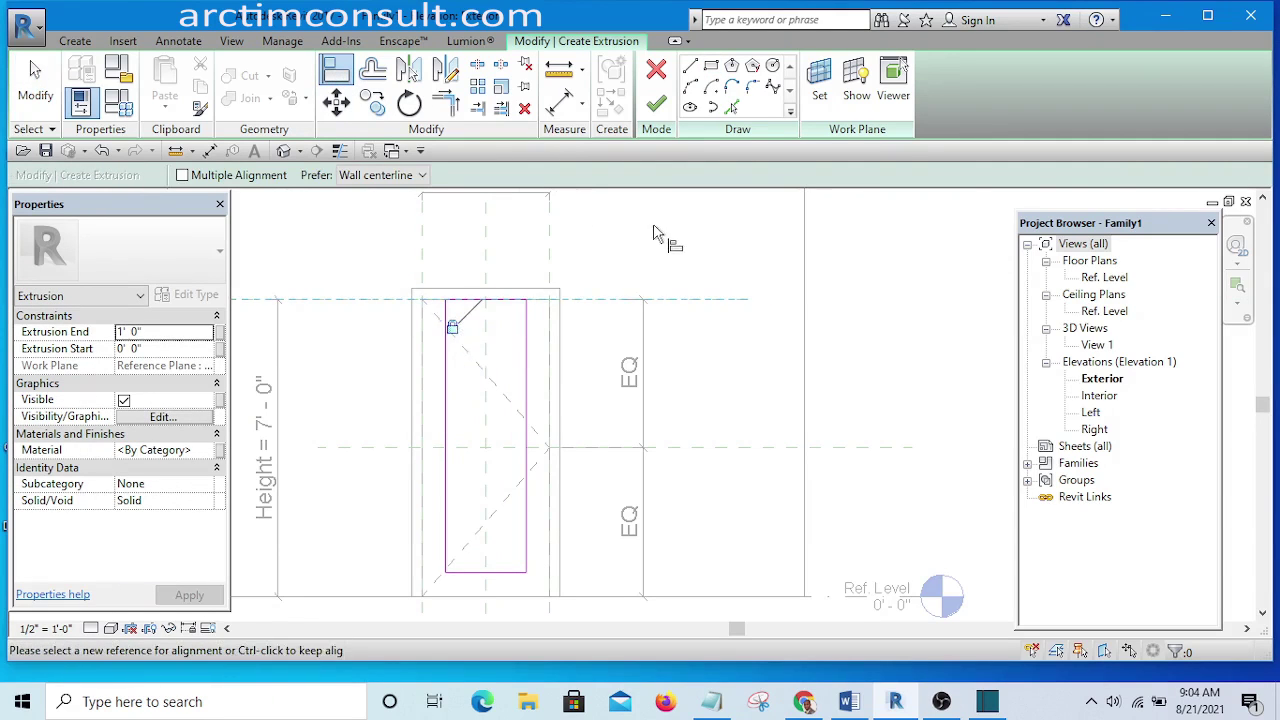
- Align the extrusion rectangle's bottom edge with the Ref. Level and lock the alignment
{"action": "scroll", "coordinate": [660, 238], "scroll_direction": "down", "scroll_amount": 2}
{"action": "scroll", "coordinate": [606, 449], "scroll_direction": "up", "scroll_amount": 2}
{"action": "scroll", "coordinate": [600, 380], "scroll_direction": "down", "scroll_amount": 2}
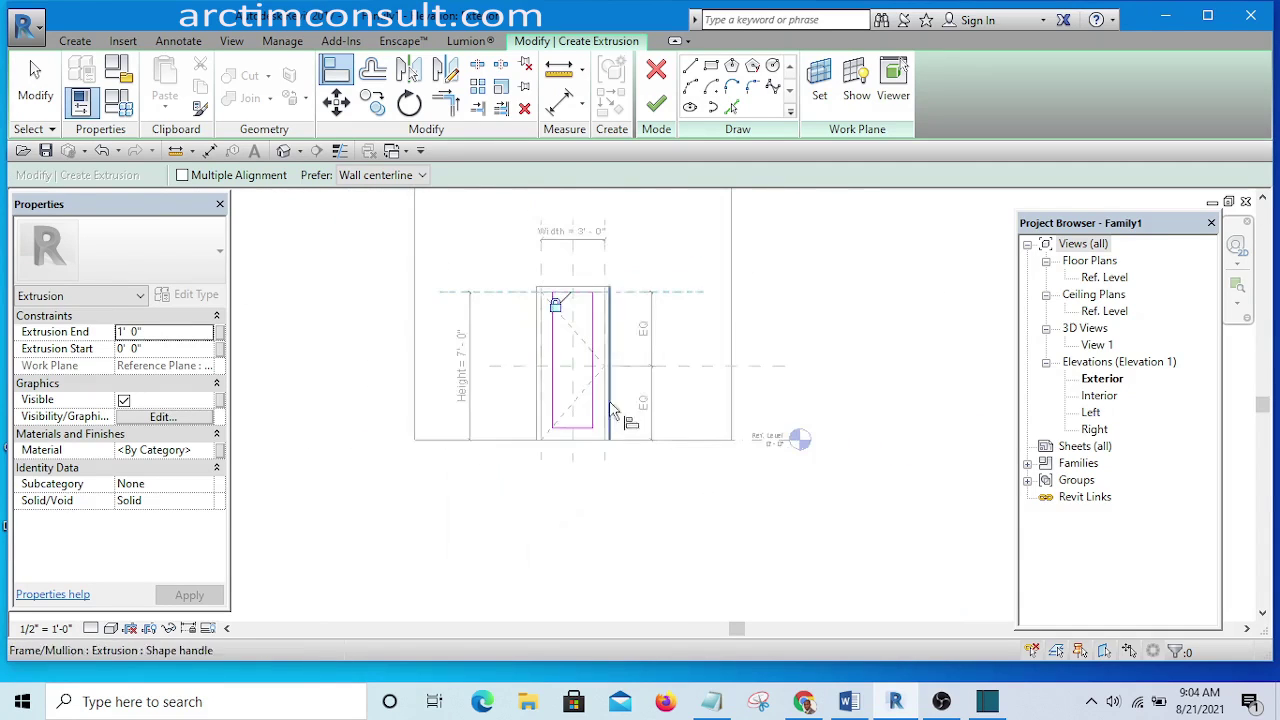
{"action": "scroll", "coordinate": [708, 440], "scroll_direction": "up", "scroll_amount": 2}
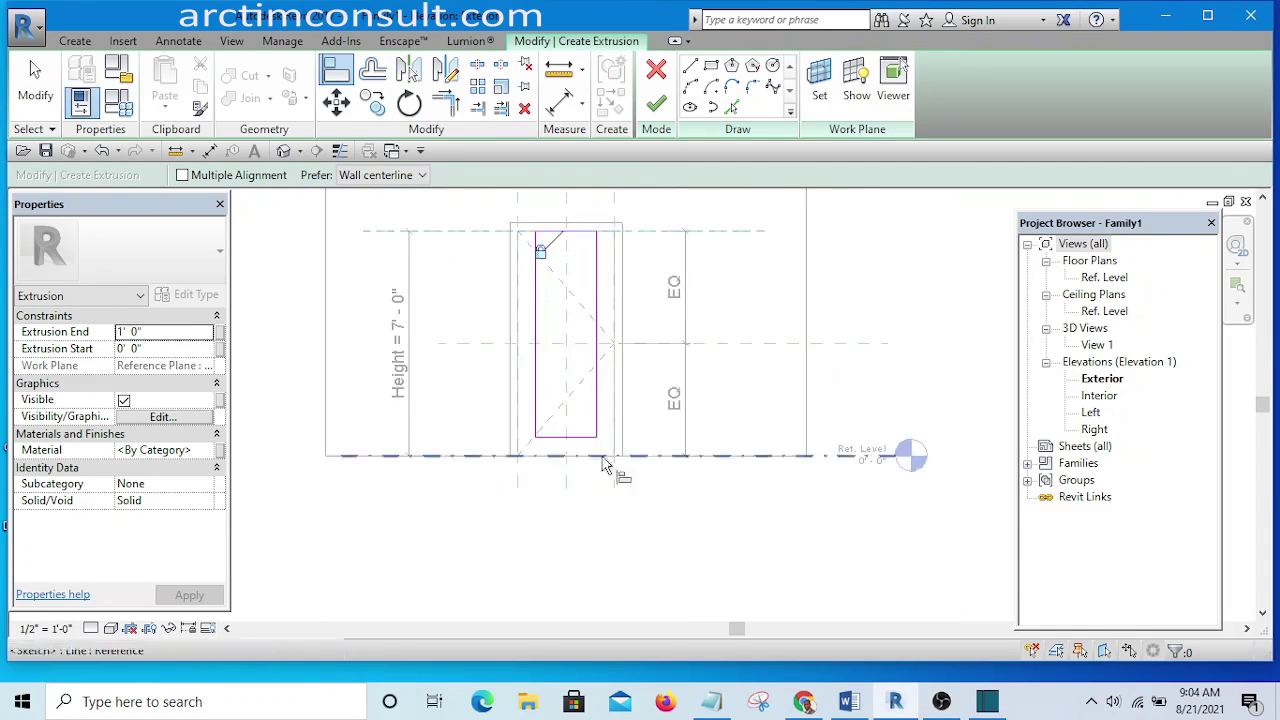
{"action": "left_click", "coordinate": [733, 458]}
{"action": "left_click", "coordinate": [525, 435]}
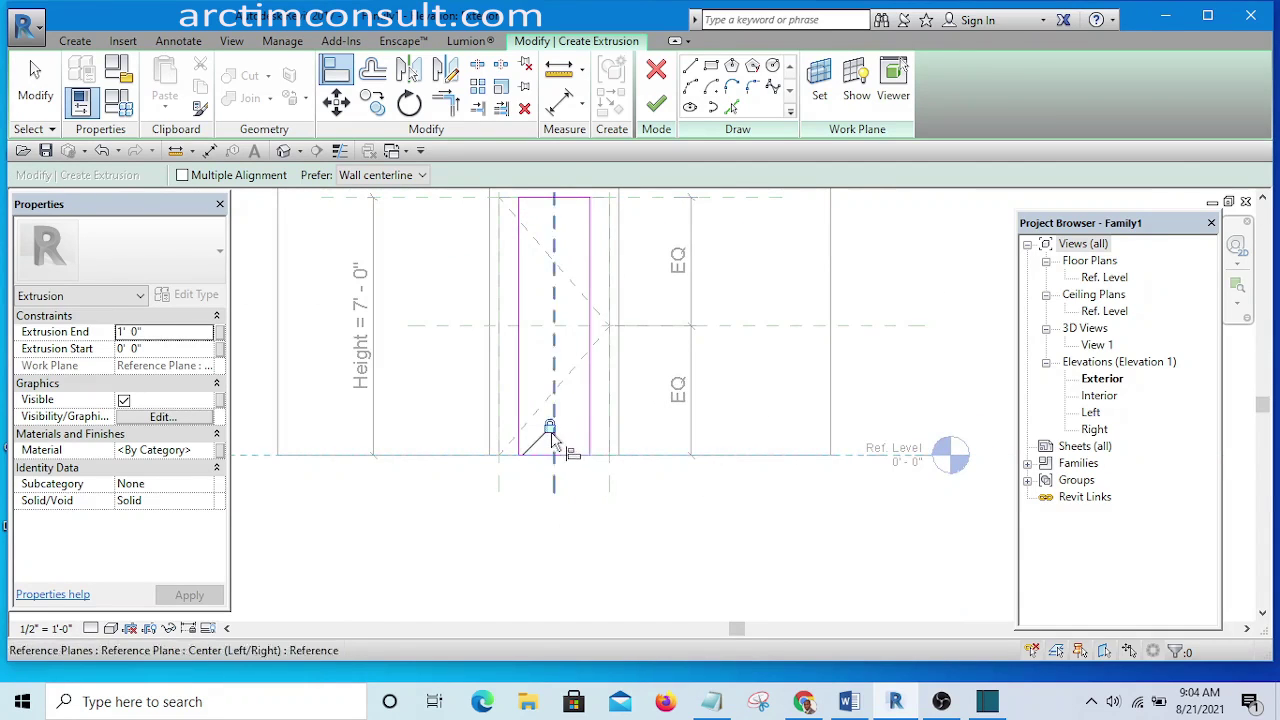
- Align the extrusion rectangle's left edge with the reference plane at the left jamb and lock the alignment
{"action": "scroll", "coordinate": [580, 460], "scroll_direction": "down", "scroll_amount": 2}
{"action": "scroll", "coordinate": [623, 349], "scroll_direction": "up", "scroll_amount": 5}
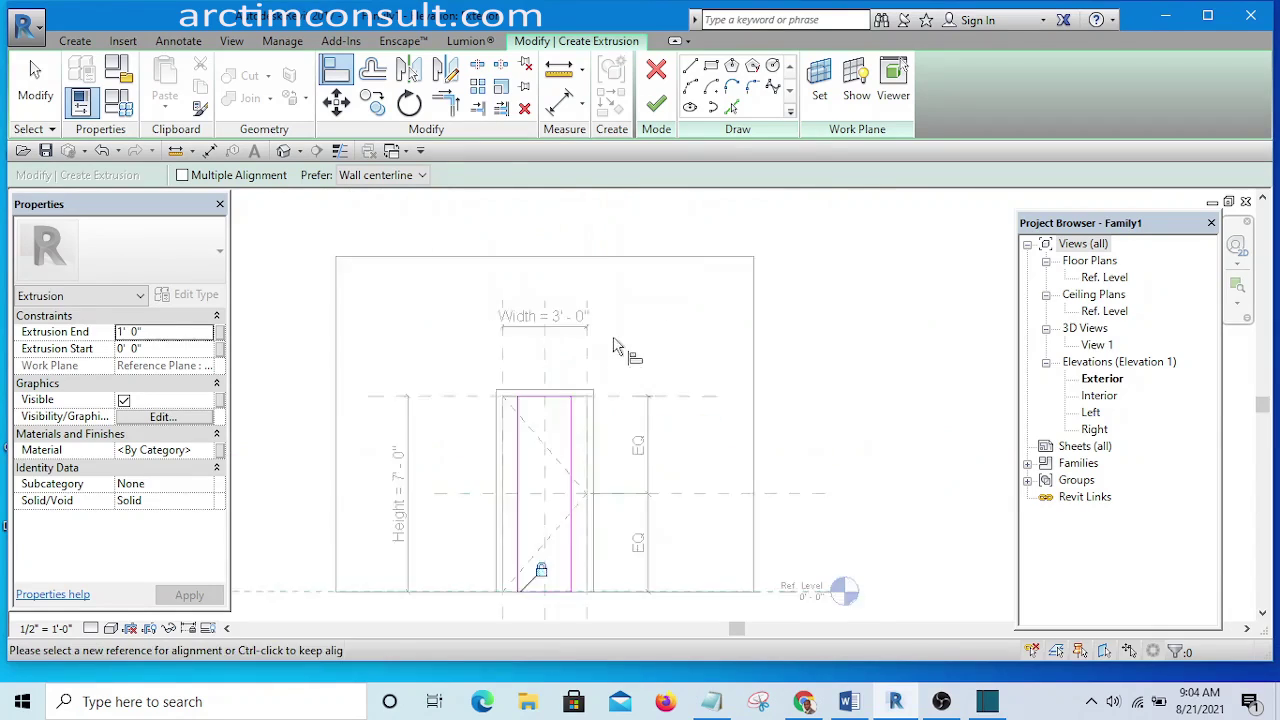
{"action": "left_click", "coordinate": [567, 377]}
{"action": "scroll", "coordinate": [600, 330], "scroll_direction": "down", "scroll_amount": 2}
{"action": "scroll", "coordinate": [605, 350], "scroll_direction": "up", "scroll_amount": 1}
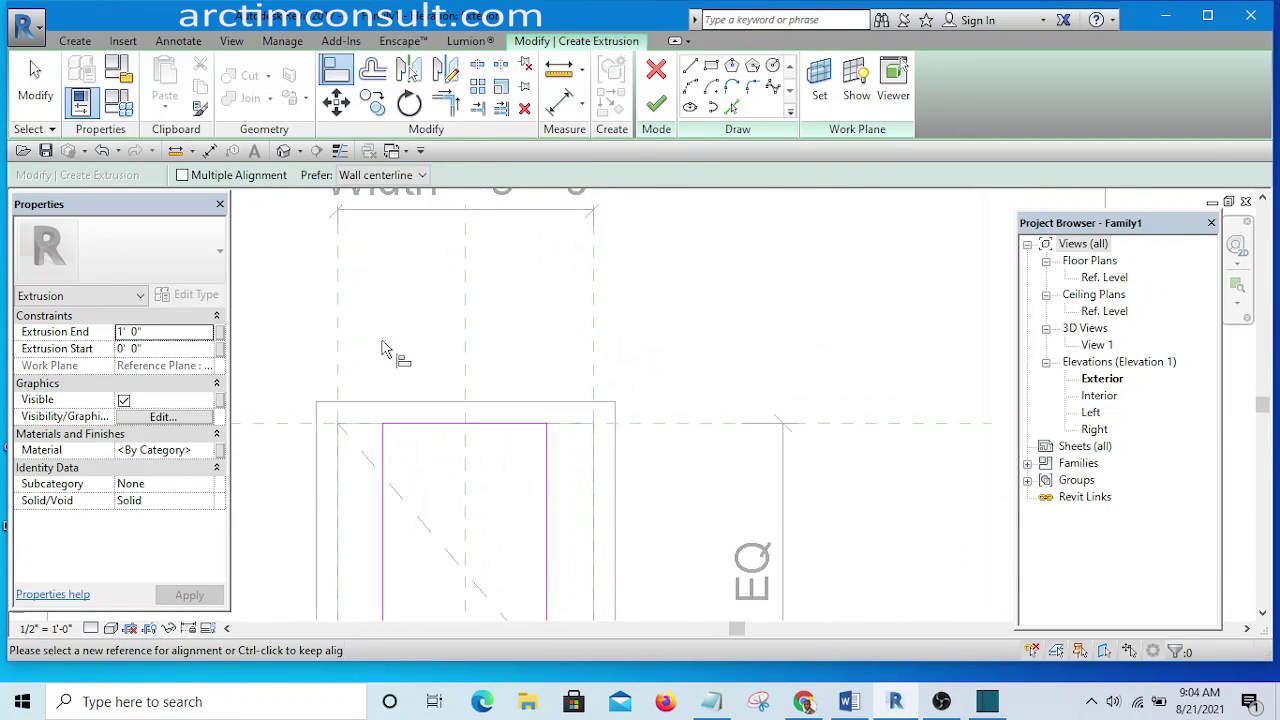
{"action": "left_click", "coordinate": [384, 505]}
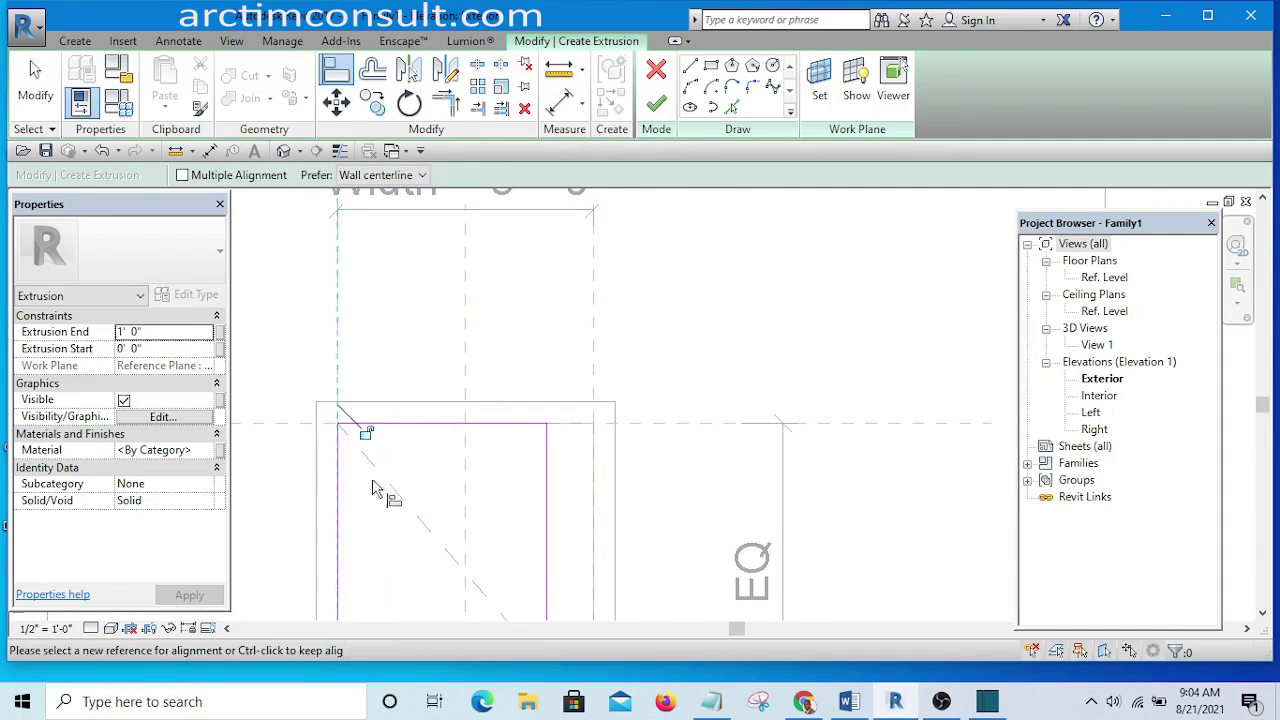
{"action": "left_click", "coordinate": [365, 434]}
- Align the extrusion rectangle's right edge with the reference plane at the right jamb and lock the alignment
{"action": "left_click", "coordinate": [593, 336]}
{"action": "left_click", "coordinate": [548, 489]}
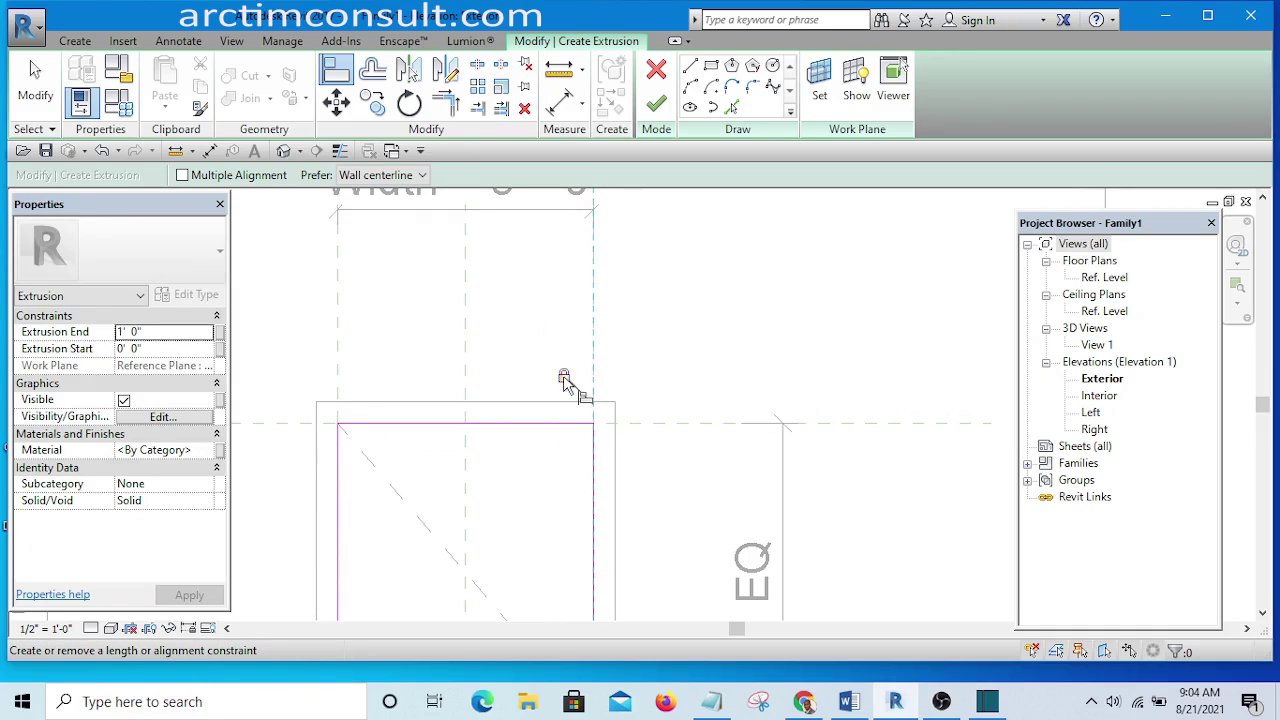
{"action": "key", "text": "Escape"}
{"action": "key", "text": "Escape"}
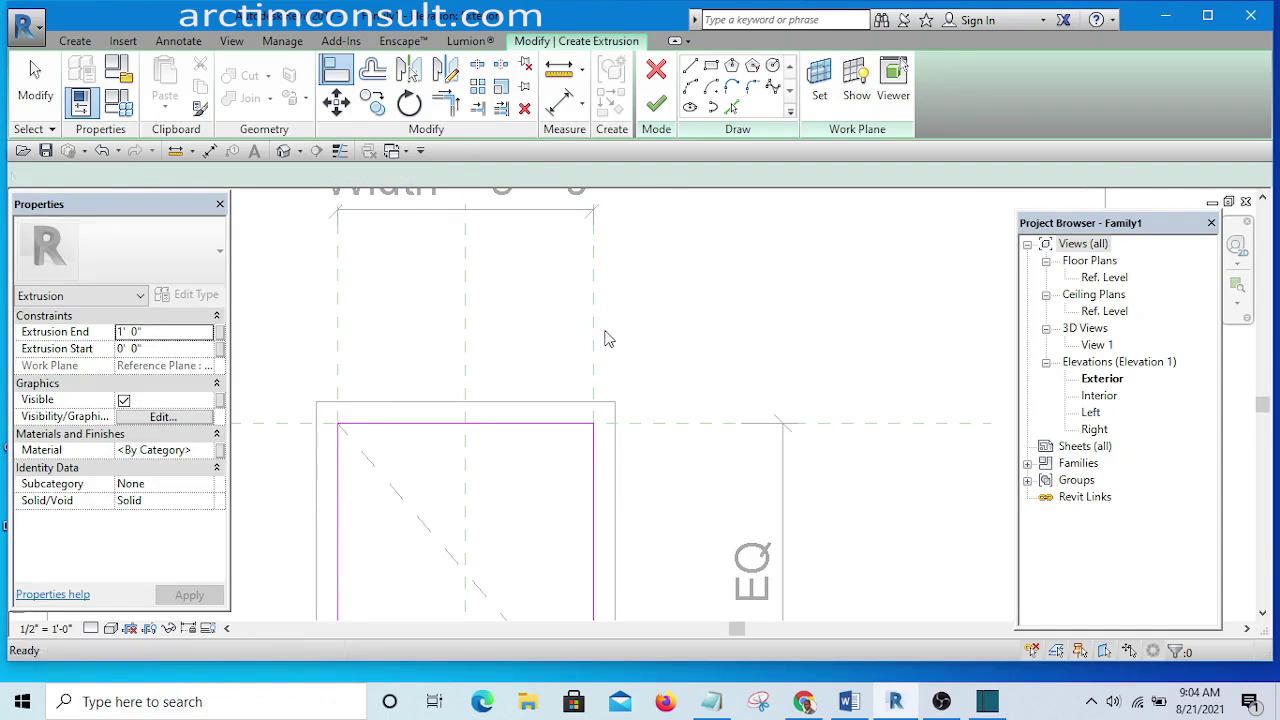
- Move the rectangle's right edge inward to about 0' - 6" from the right jamb reference plane, removing the conflicting constraints
{"action": "mouse_move", "coordinate": [595, 457]}
{"action": "left_mouse_down"}
{"action": "mouse_move", "coordinate": [552, 455]}
{"action": "mouse_move", "coordinate": [575, 457]}
{"action": "left_mouse_up"}
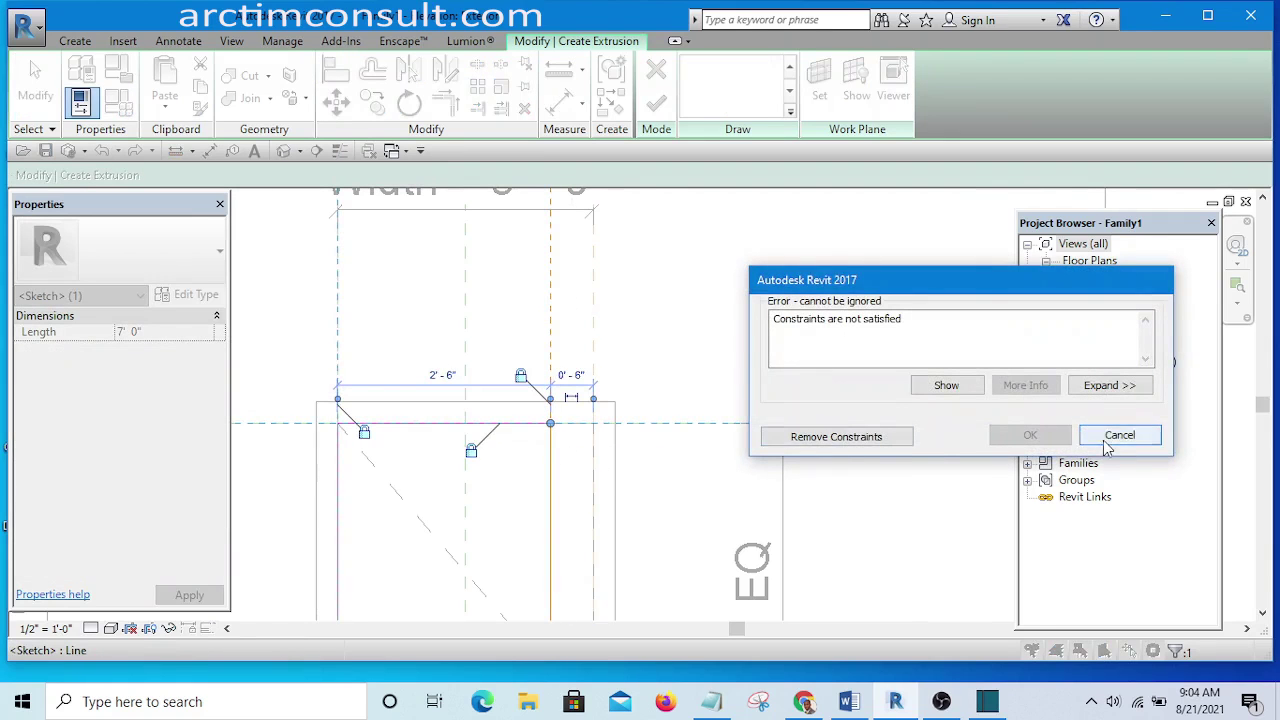
{"action": "left_click", "coordinate": [832, 437]}
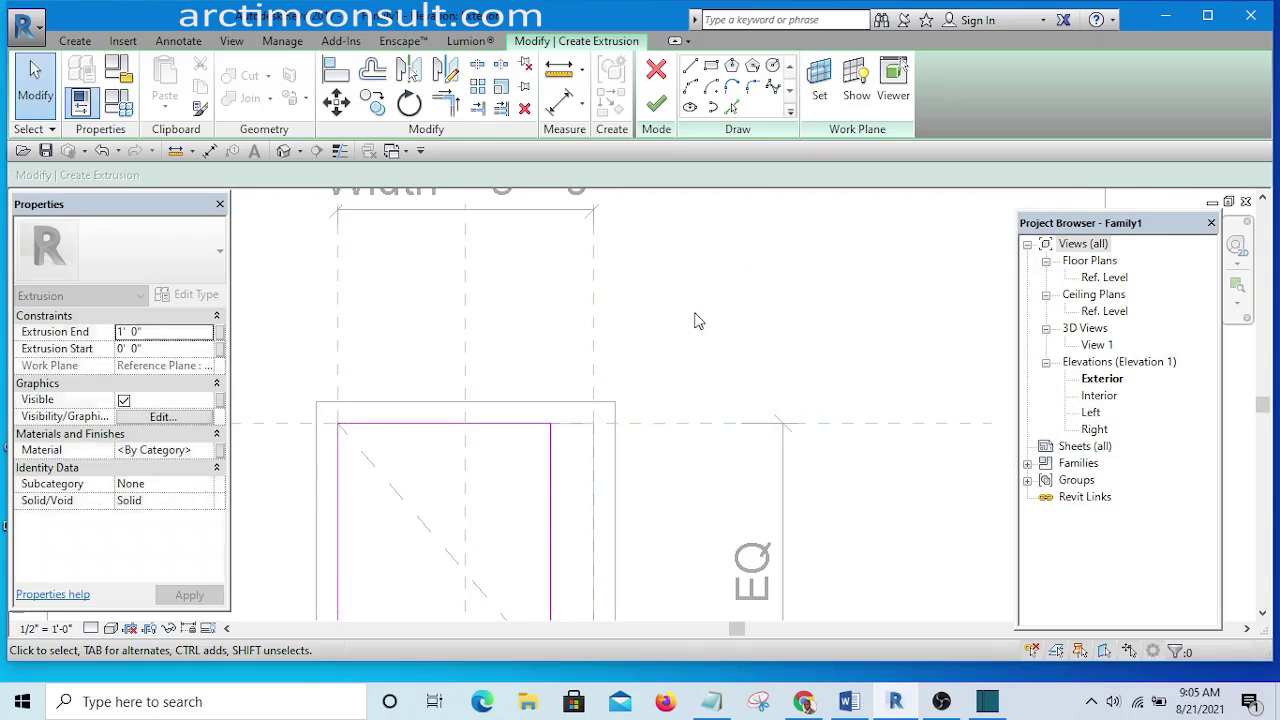
- Add an aligned dimension between the extrusion rectangle's right edge and the right jamb reference plane, placed above the door frame
{"action": "scroll", "coordinate": [560, 470], "scroll_direction": "up", "scroll_amount": 3}
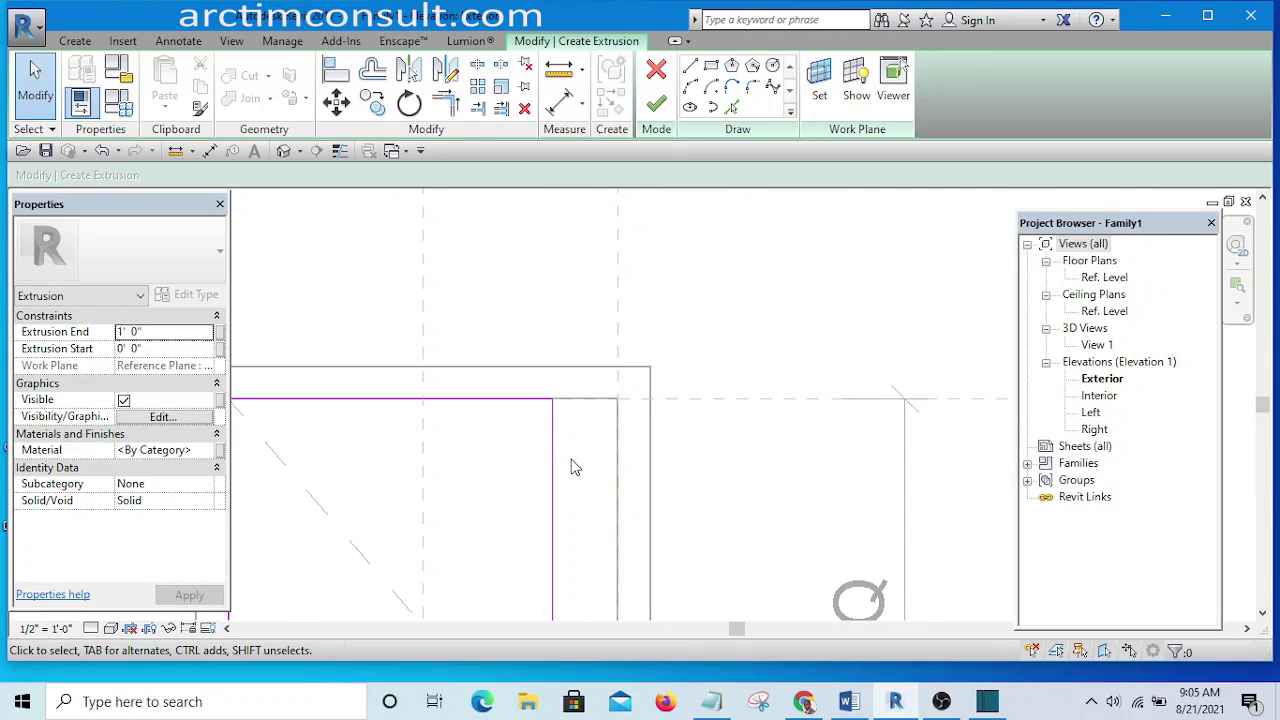
{"action": "key", "text": "d"}
{"action": "key", "text": "i"}
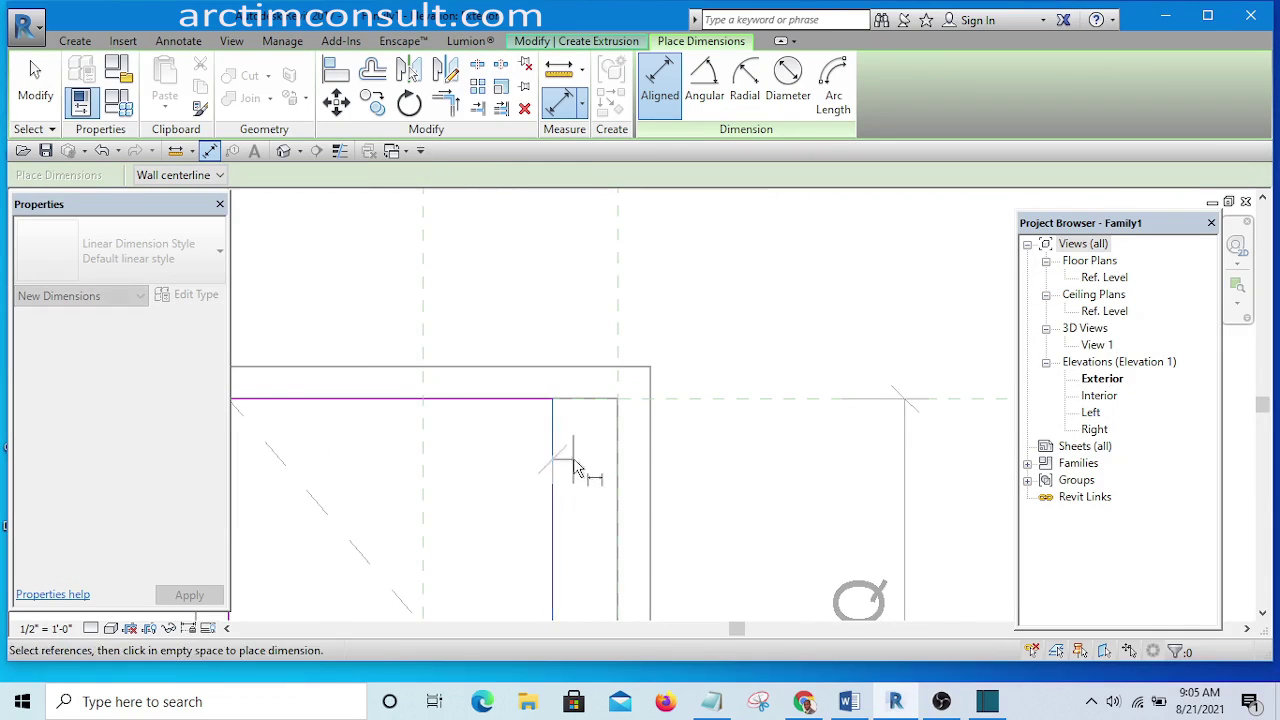
{"action": "scroll", "coordinate": [600, 420], "scroll_direction": "down", "scroll_amount": 1}
{"action": "left_click", "coordinate": [600, 364]}
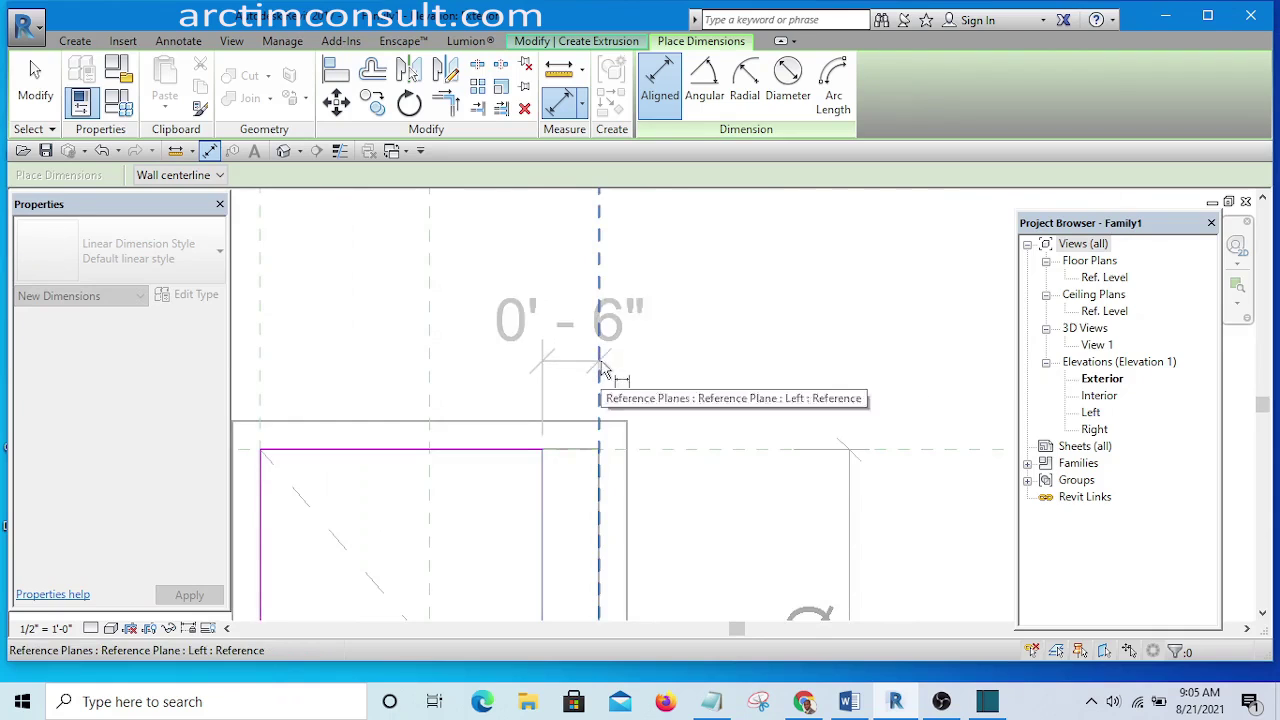
{"action": "left_click", "coordinate": [770, 370]}
{"action": "key", "text": "Escape"}
- Set the distance between the rectangle's right edge and the right jamb reference plane to 0' - 0"
{"action": "left_click", "coordinate": [540, 512]}
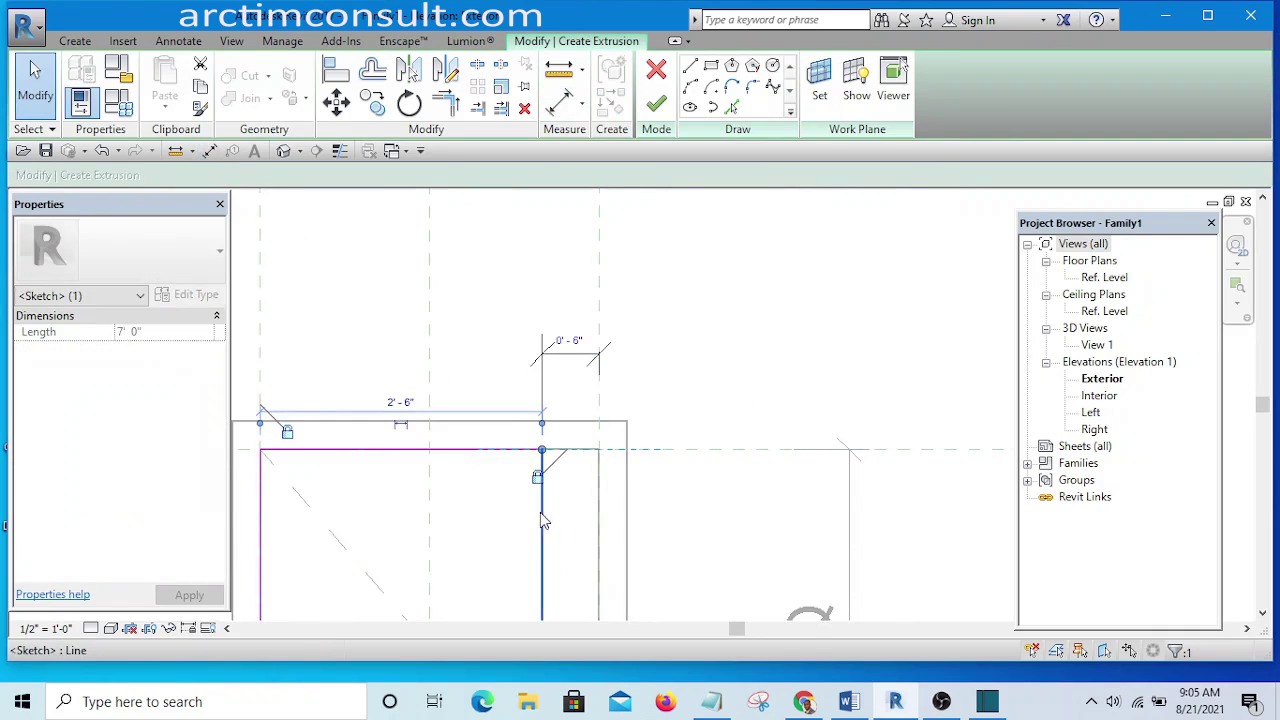
{"action": "left_click", "coordinate": [567, 340]}
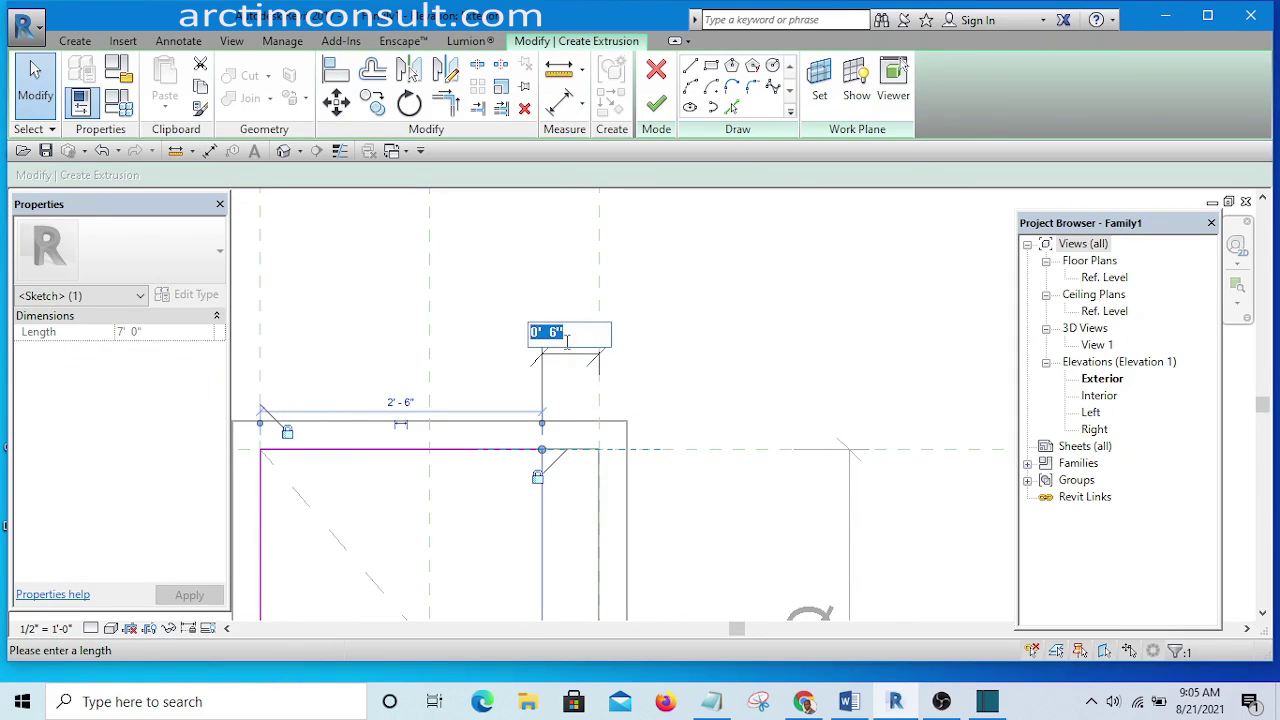
{"action": "key", "text": "Return"}
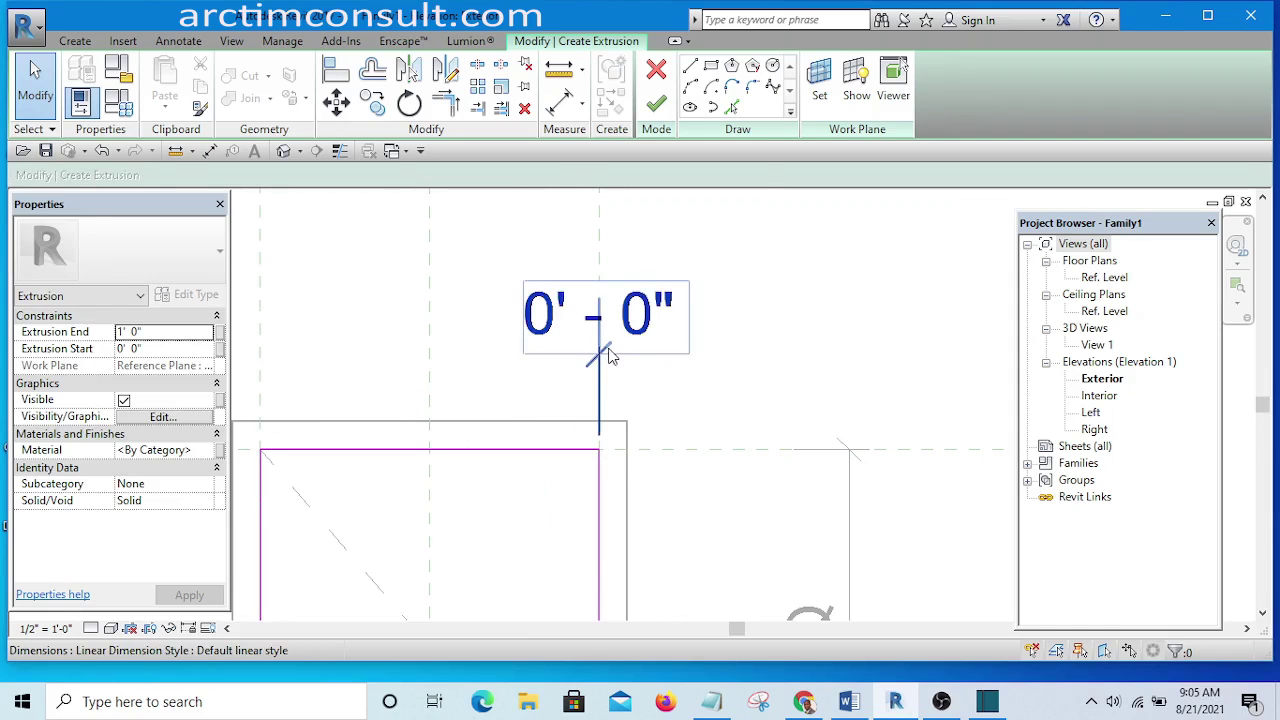
- Lock the 0' - 0" dimension so the rectangle's right edge stays constrained to the right jamb reference plane
{"action": "left_click", "coordinate": [605, 353]}
{"action": "scroll", "coordinate": [623, 494], "scroll_direction": "down", "scroll_amount": 2}
{"action": "scroll", "coordinate": [595, 437], "scroll_direction": "up", "scroll_amount": 1}
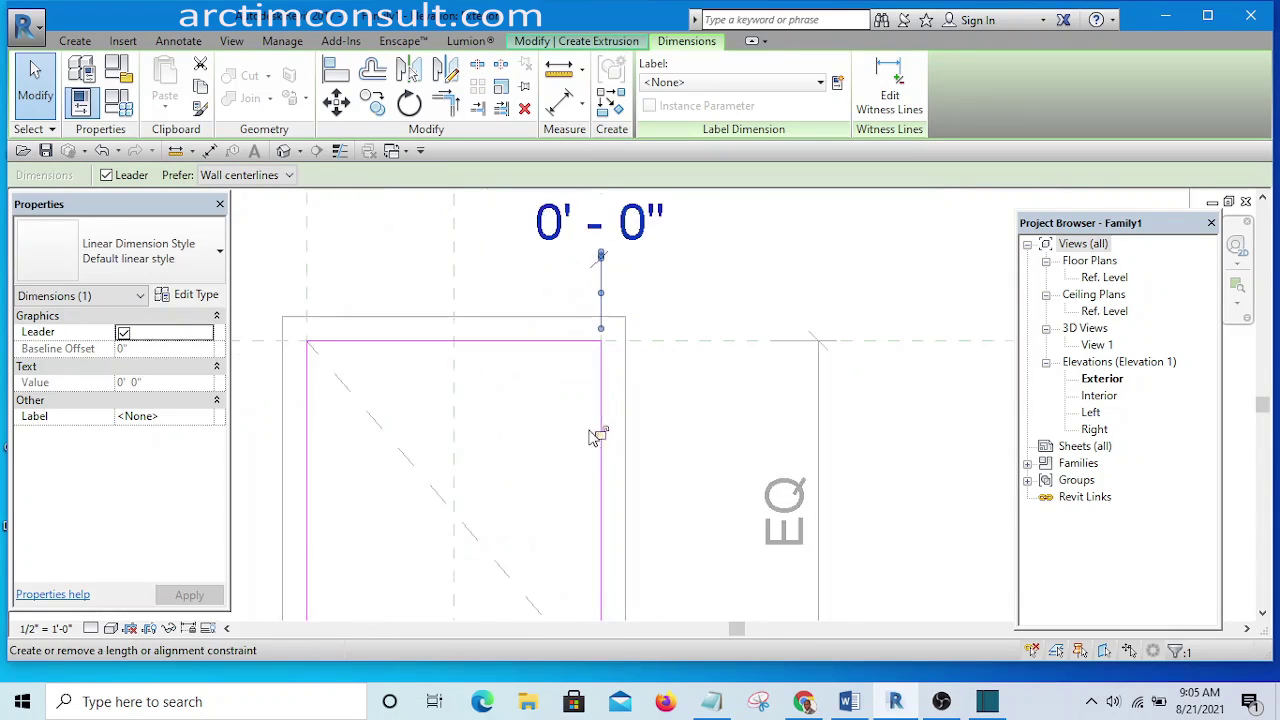
{"action": "scroll", "coordinate": [616, 518], "scroll_direction": "down", "scroll_amount": 3}
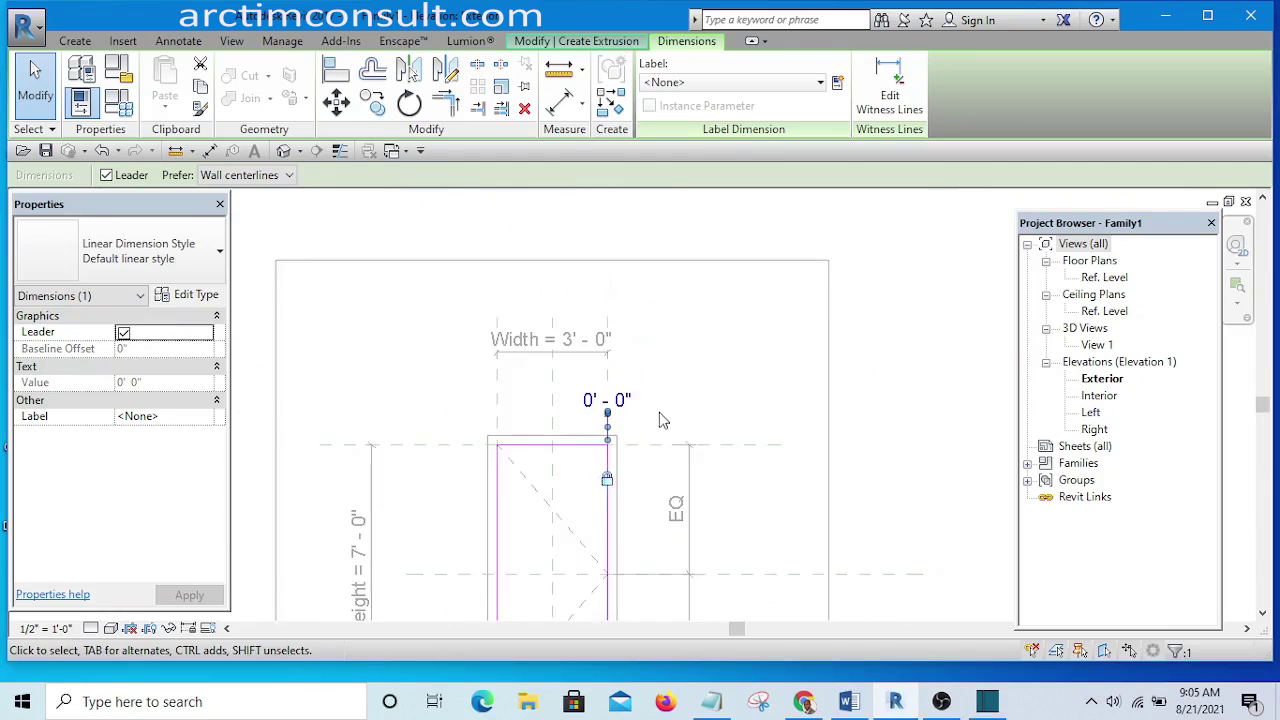
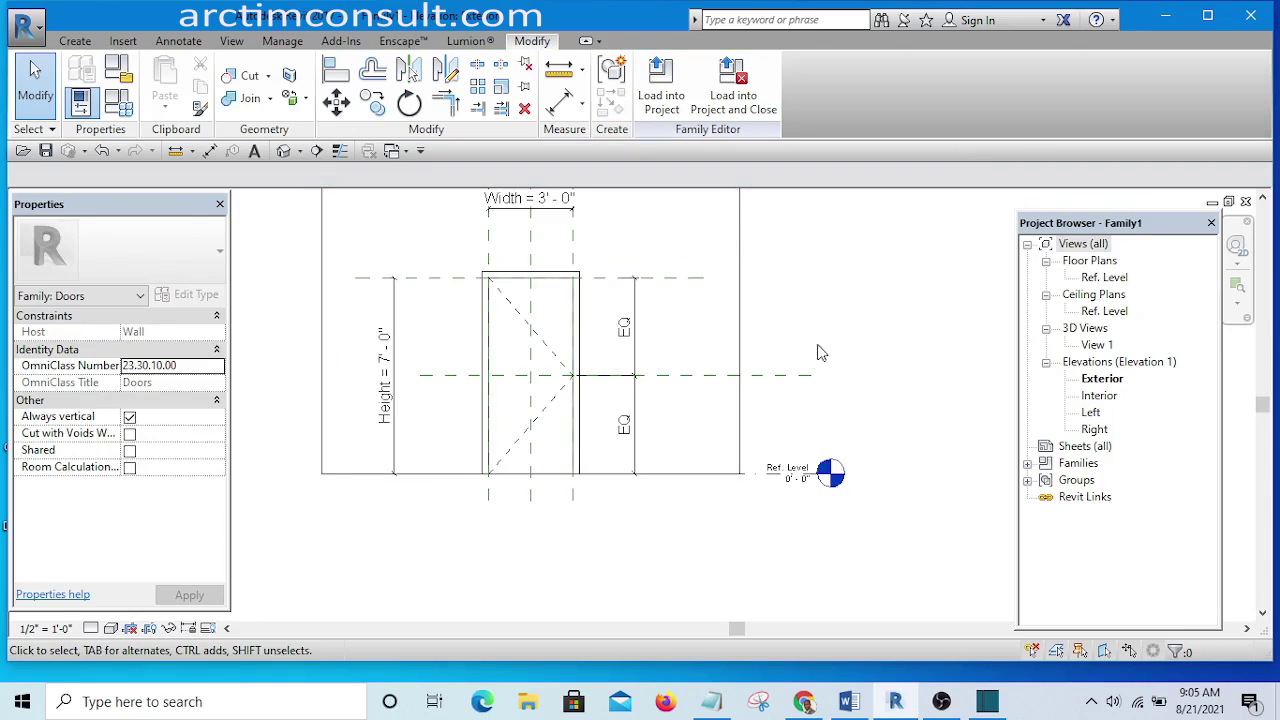
- Switch to the exterior elevation of the 900mm door.rfa family and open its default 3D view
{"action": "scroll", "coordinate": [640, 440], "scroll_direction": "up", "scroll_amount": 3}
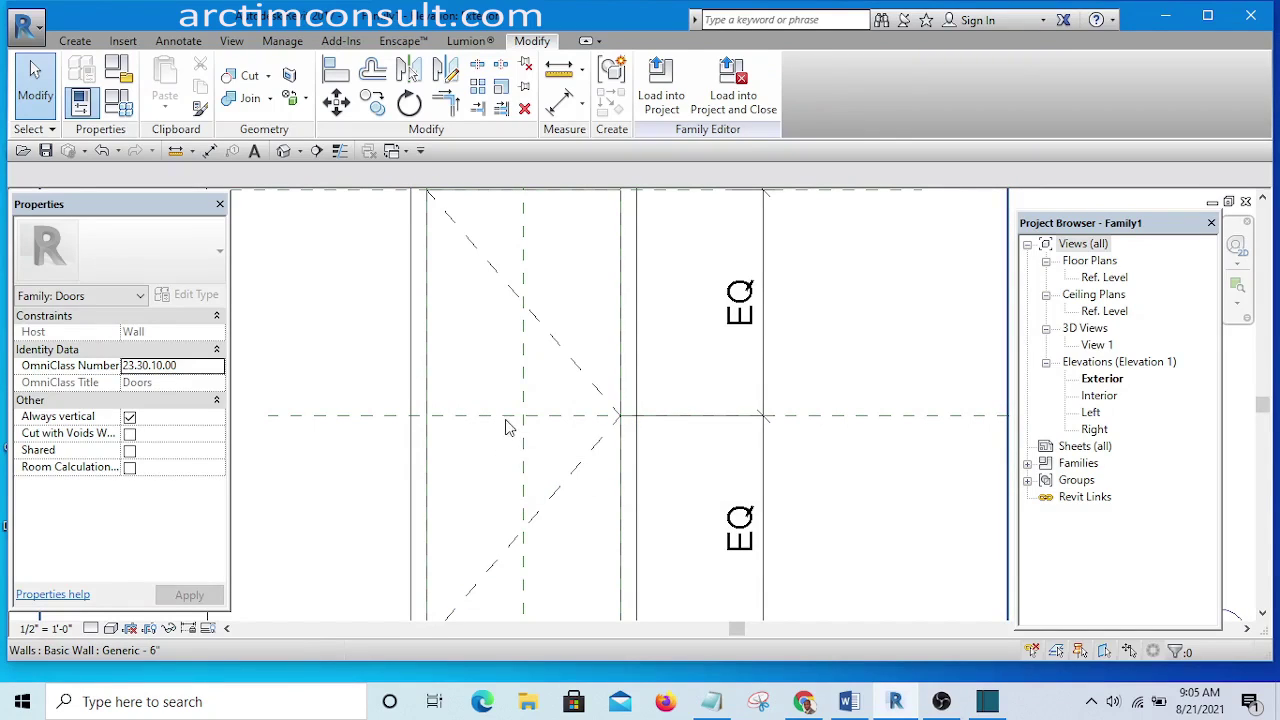
{"action": "left_click", "coordinate": [393, 151]}
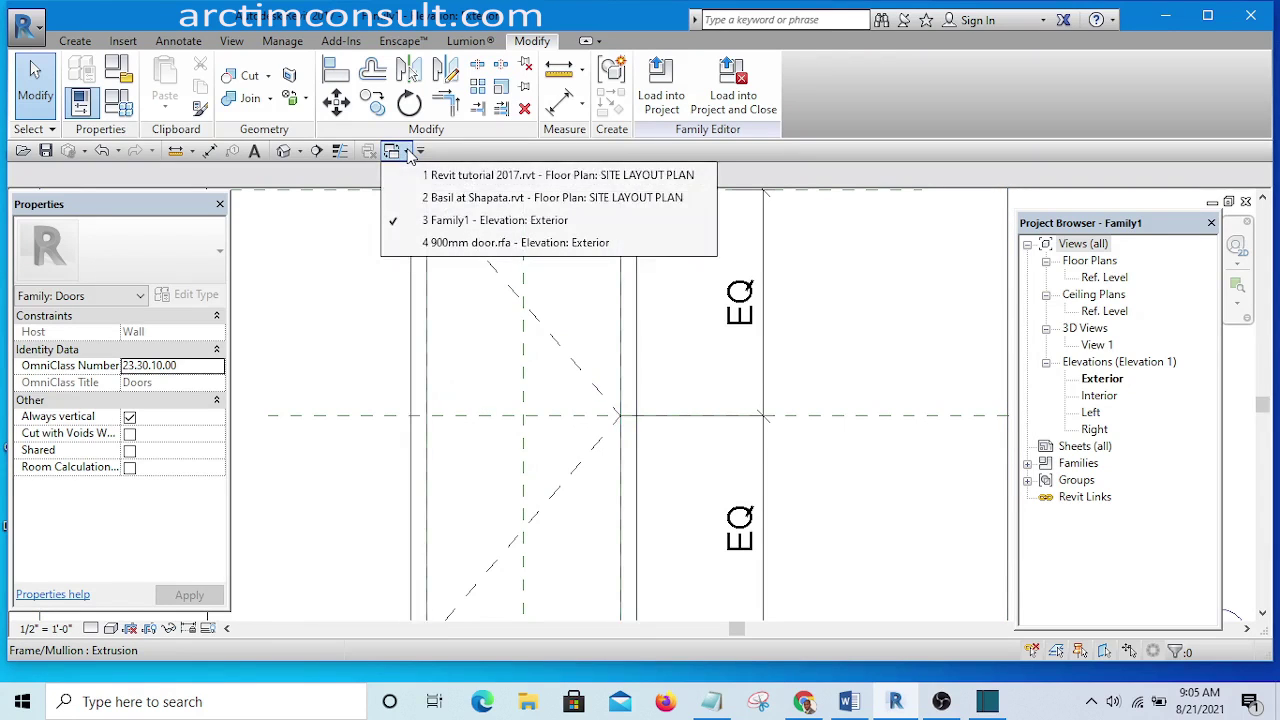
{"action": "left_click", "coordinate": [518, 243]}
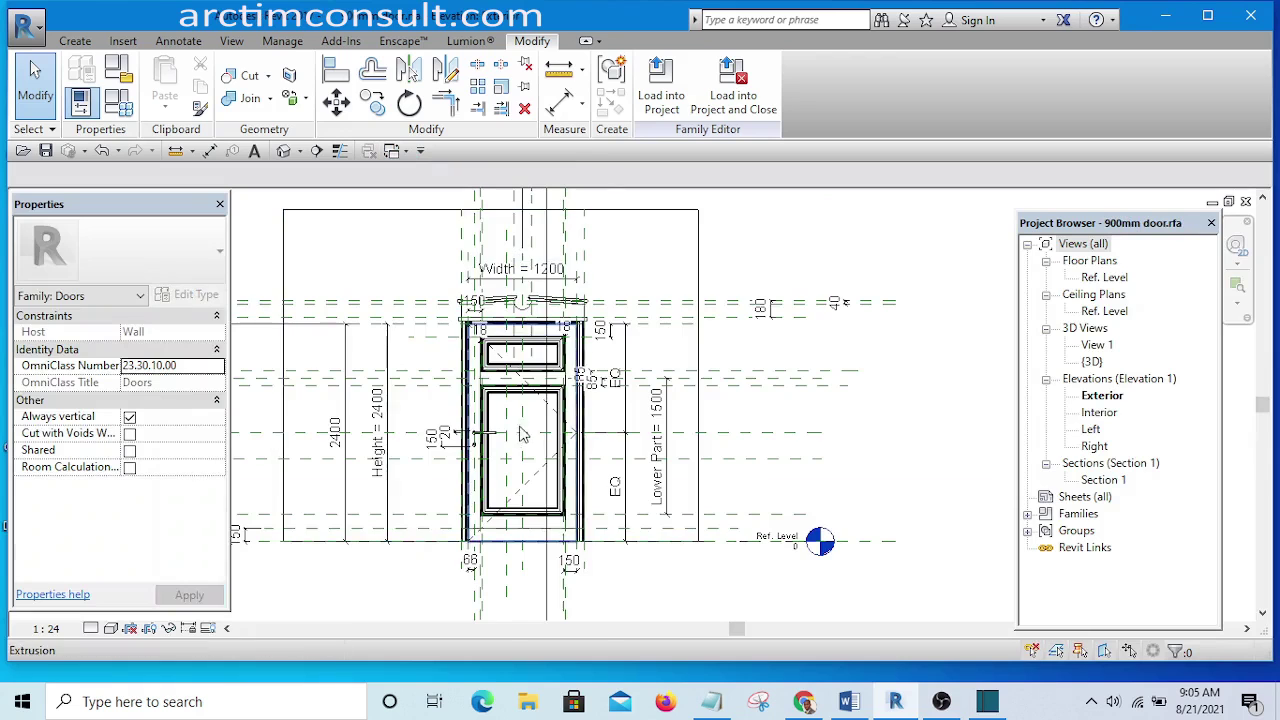
{"action": "scroll", "coordinate": [520, 433], "scroll_direction": "up", "scroll_amount": 5}
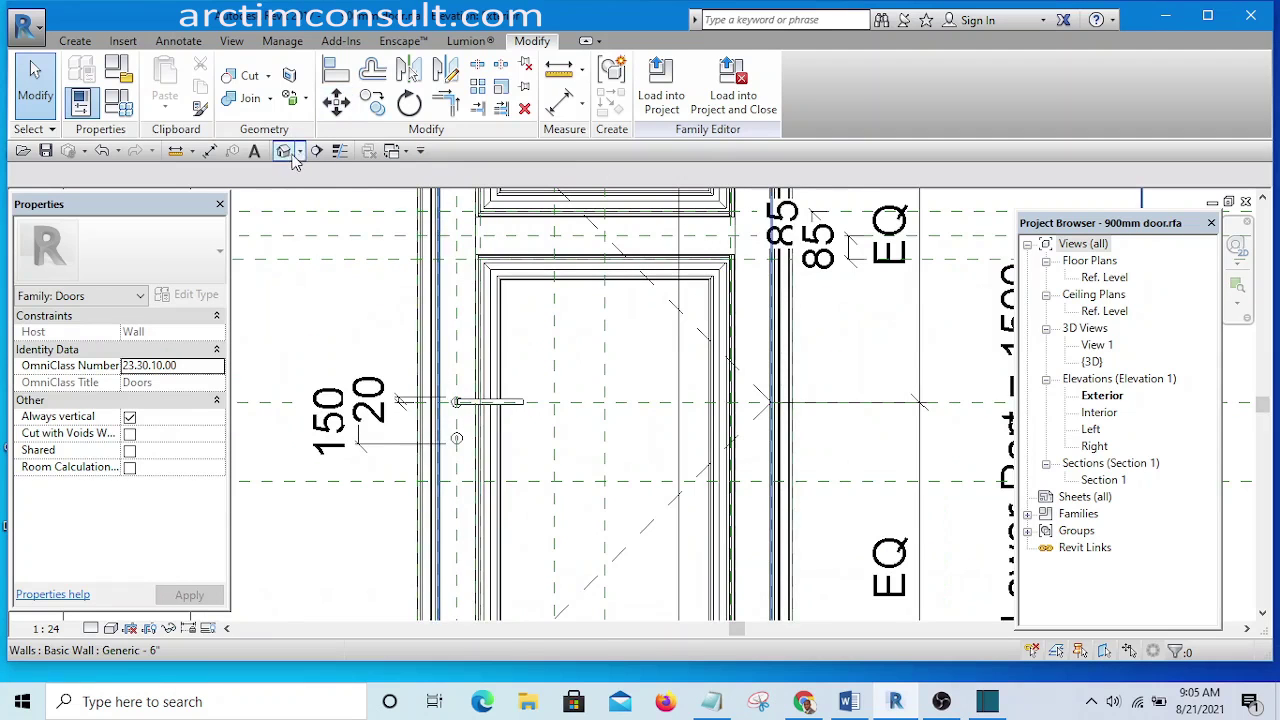
{"action": "left_click", "coordinate": [293, 158]}
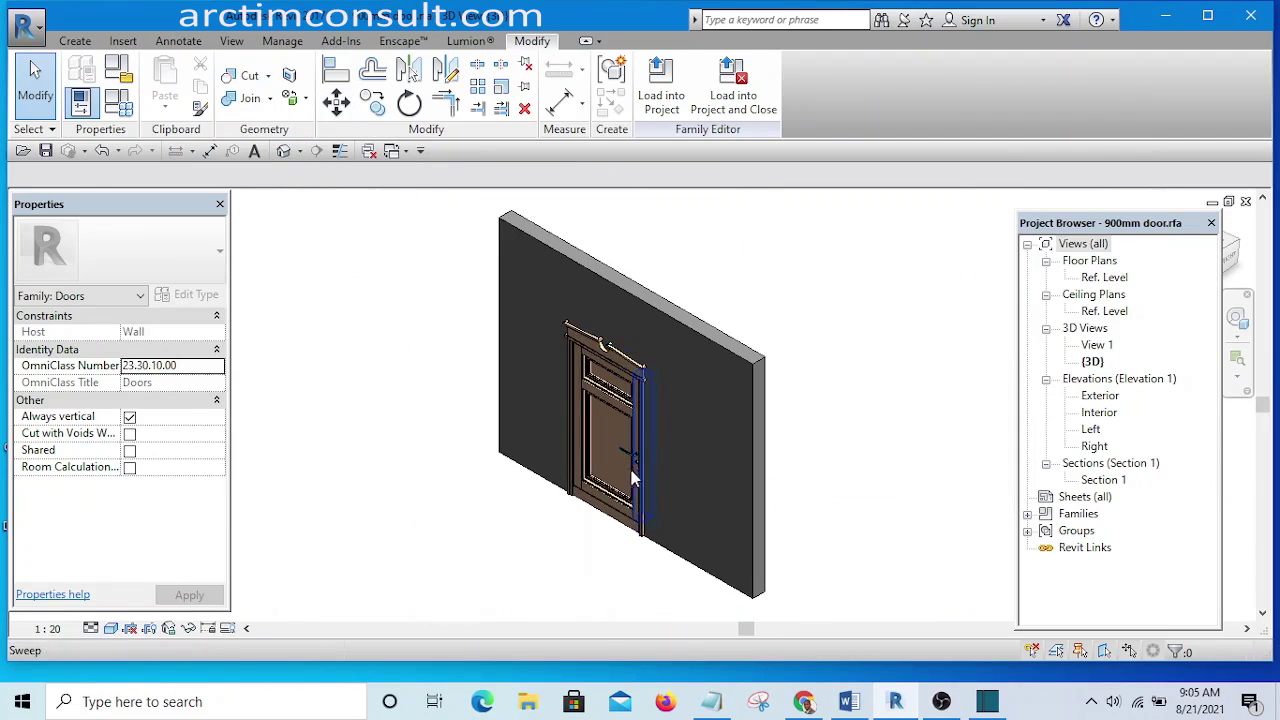
- Orbit the 3D view to face the panelled door and select the door handle to inspect it
{"action": "middle_click_drag", "start_coordinate": [661, 447], "coordinate": [900, 400], "text": "shift"}
{"action": "scroll", "coordinate": [691, 367], "scroll_direction": "up", "scroll_amount": 10}
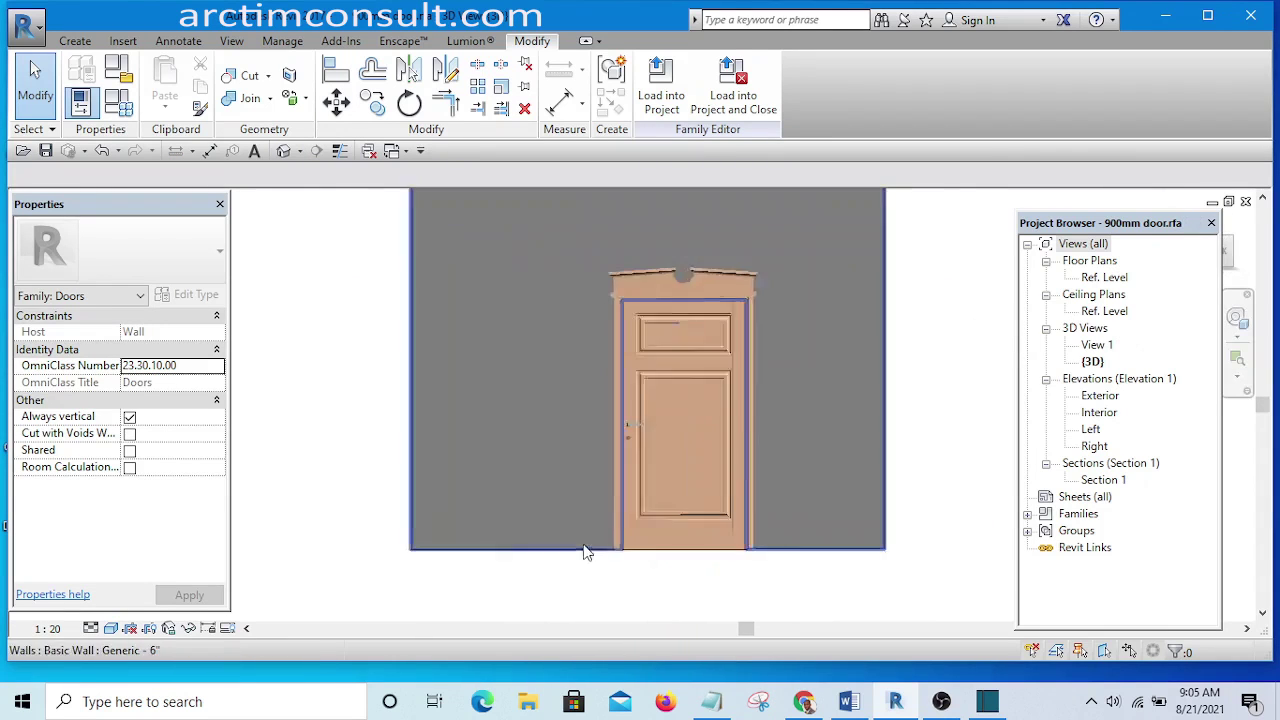
{"action": "middle_click_drag", "start_coordinate": [584, 414], "coordinate": [563, 528], "text": "shift"}
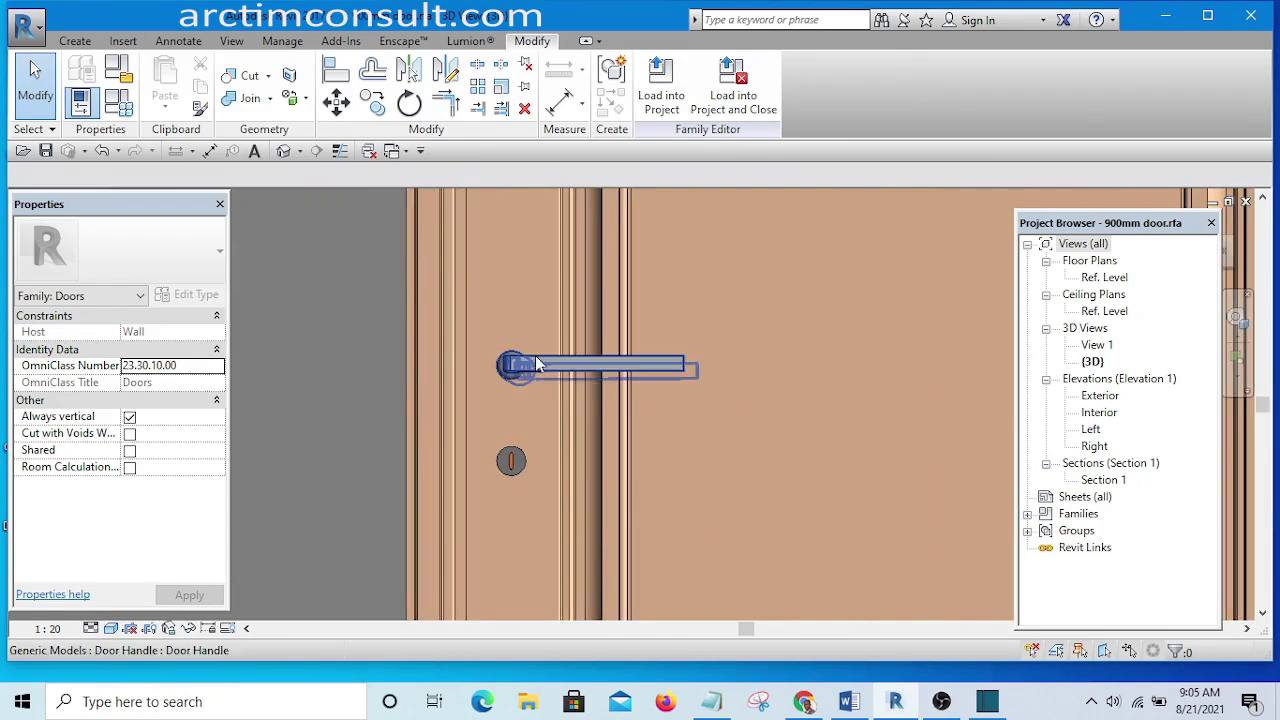
{"action": "scroll", "coordinate": [480, 383], "scroll_direction": "down", "scroll_amount": 6}
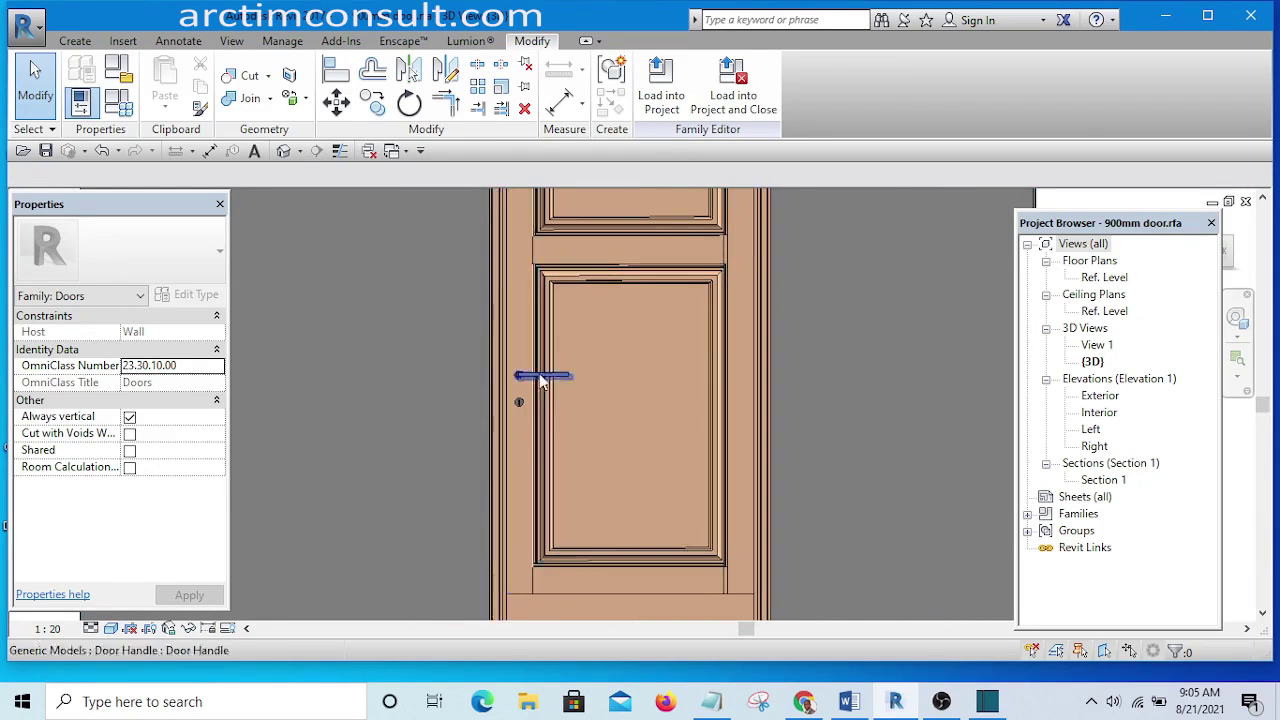
{"action": "scroll", "coordinate": [523, 370], "scroll_direction": "up", "scroll_amount": 5}
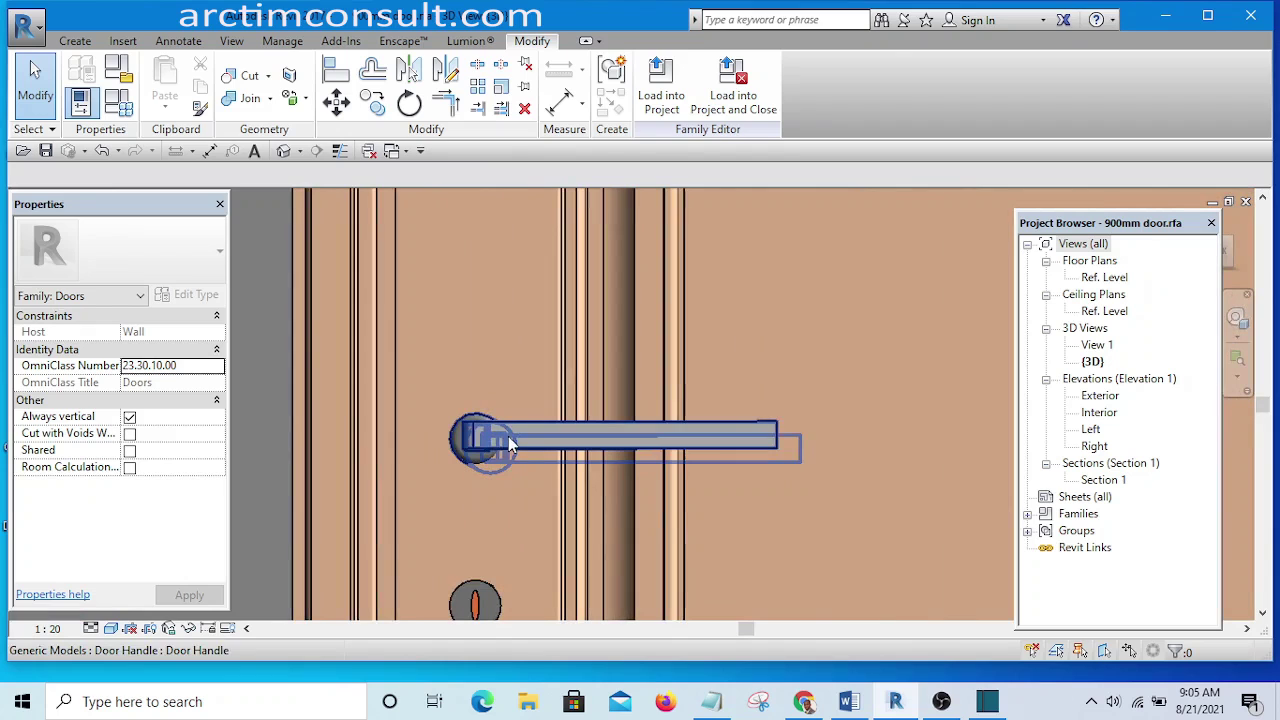
{"action": "left_click", "coordinate": [508, 436]}
- Select the door lock below the handle, inspect its placement on the door, and clear the selection
{"action": "scroll", "coordinate": [524, 374], "scroll_direction": "down", "scroll_amount": 3}
{"action": "scroll", "coordinate": [497, 470], "scroll_direction": "up", "scroll_amount": 5}
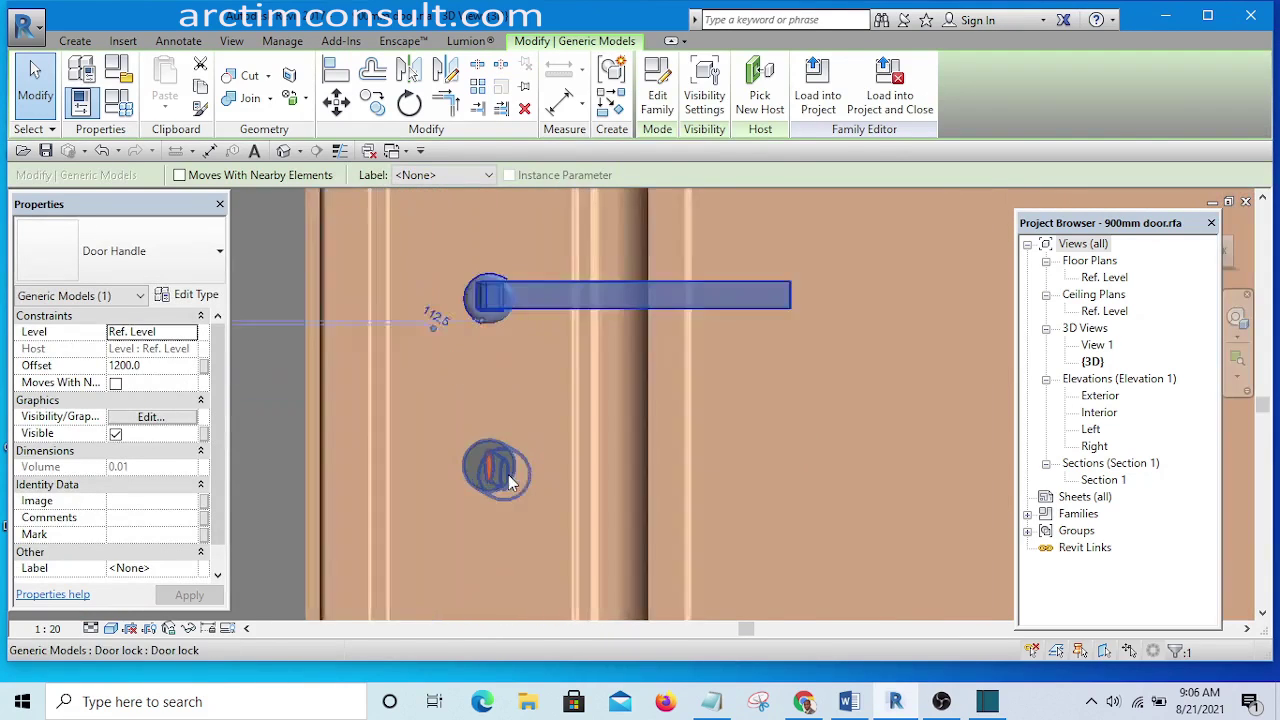
{"action": "left_click", "coordinate": [461, 460]}
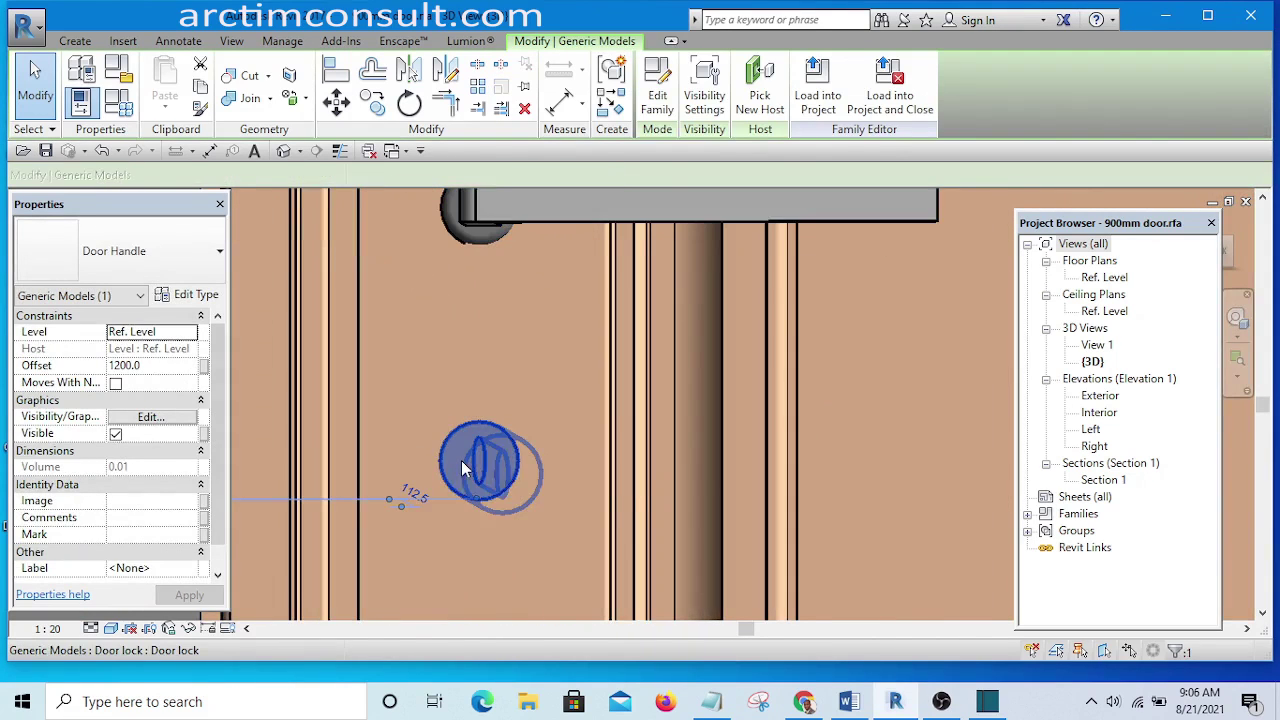
{"action": "scroll", "coordinate": [461, 460], "scroll_direction": "down", "scroll_amount": 2}
{"action": "scroll", "coordinate": [461, 465], "scroll_direction": "down", "scroll_amount": 2}
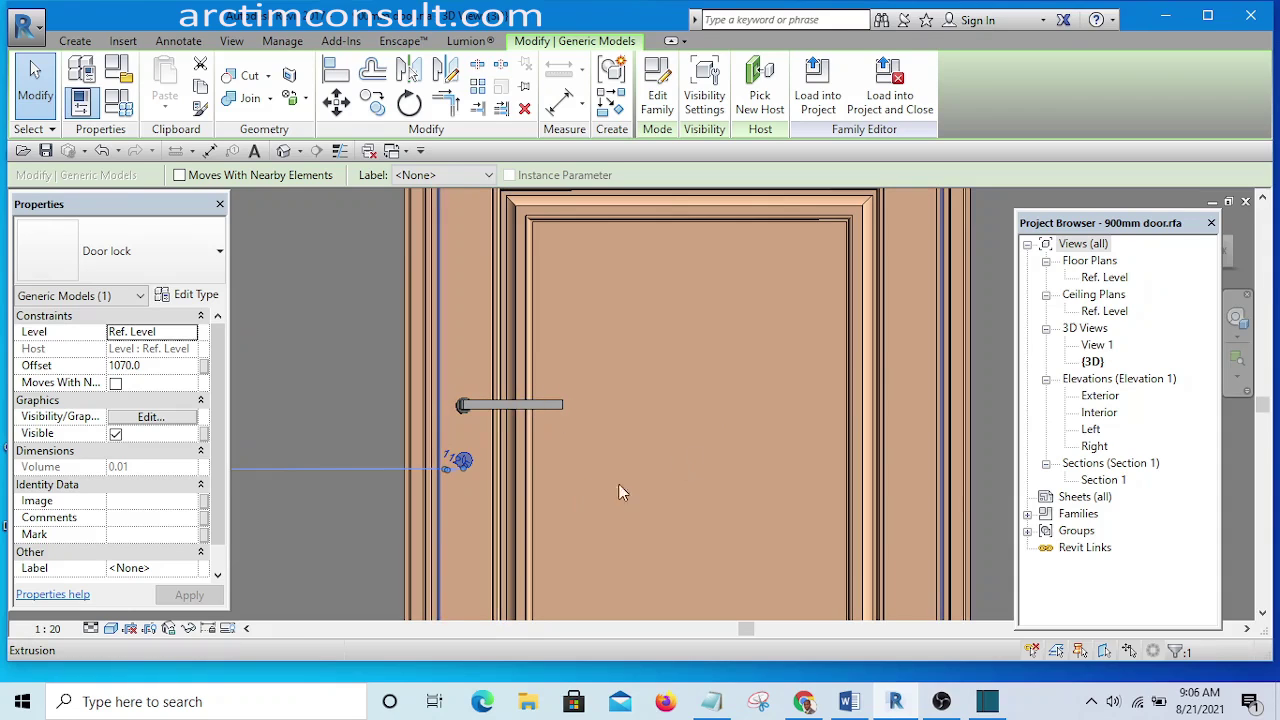
{"action": "scroll", "coordinate": [582, 492], "scroll_direction": "down", "scroll_amount": 2}
{"action": "scroll", "coordinate": [546, 491], "scroll_direction": "up", "scroll_amount": 2}
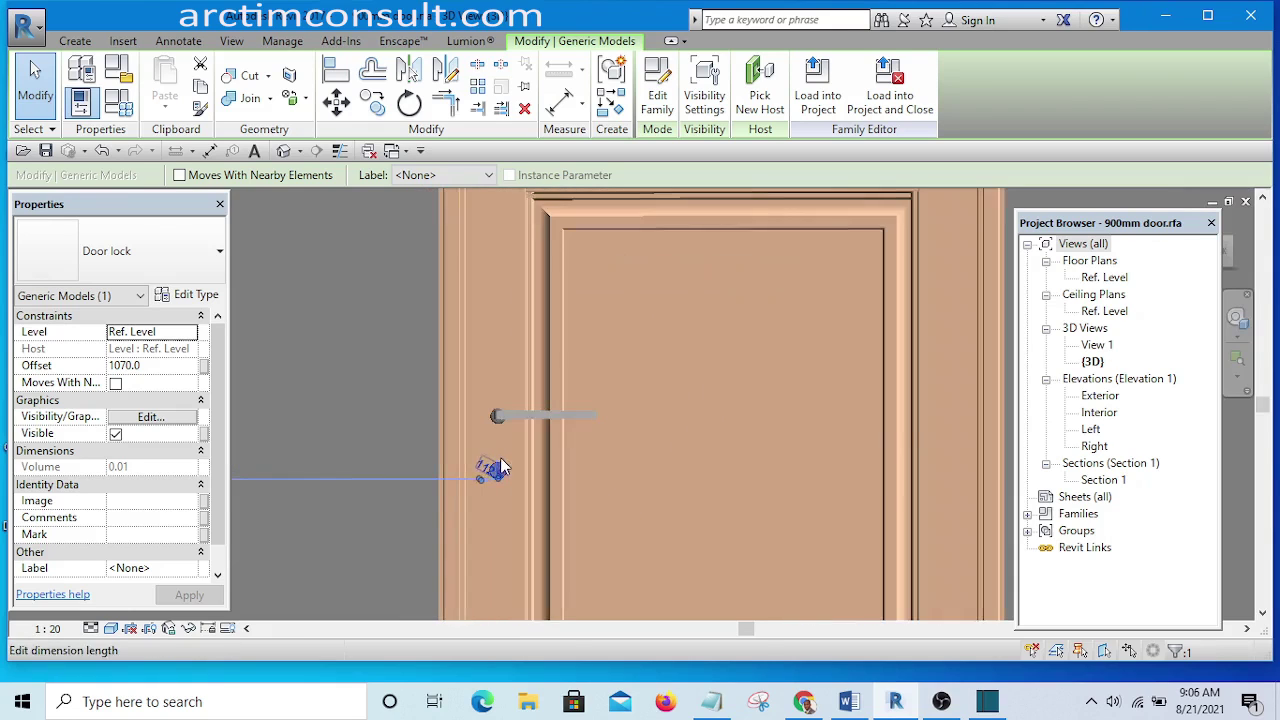
{"action": "scroll", "coordinate": [500, 467], "scroll_direction": "up", "scroll_amount": 4}
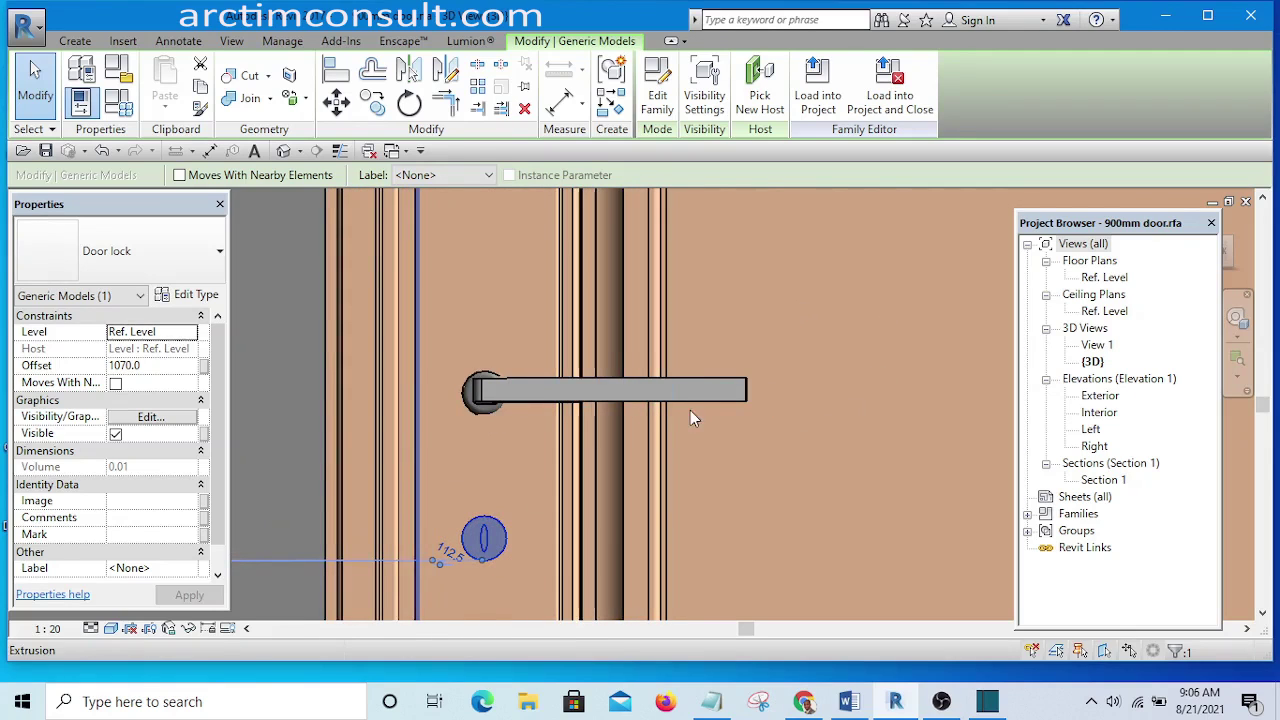
{"action": "scroll", "coordinate": [636, 445], "scroll_direction": "down", "scroll_amount": 2}
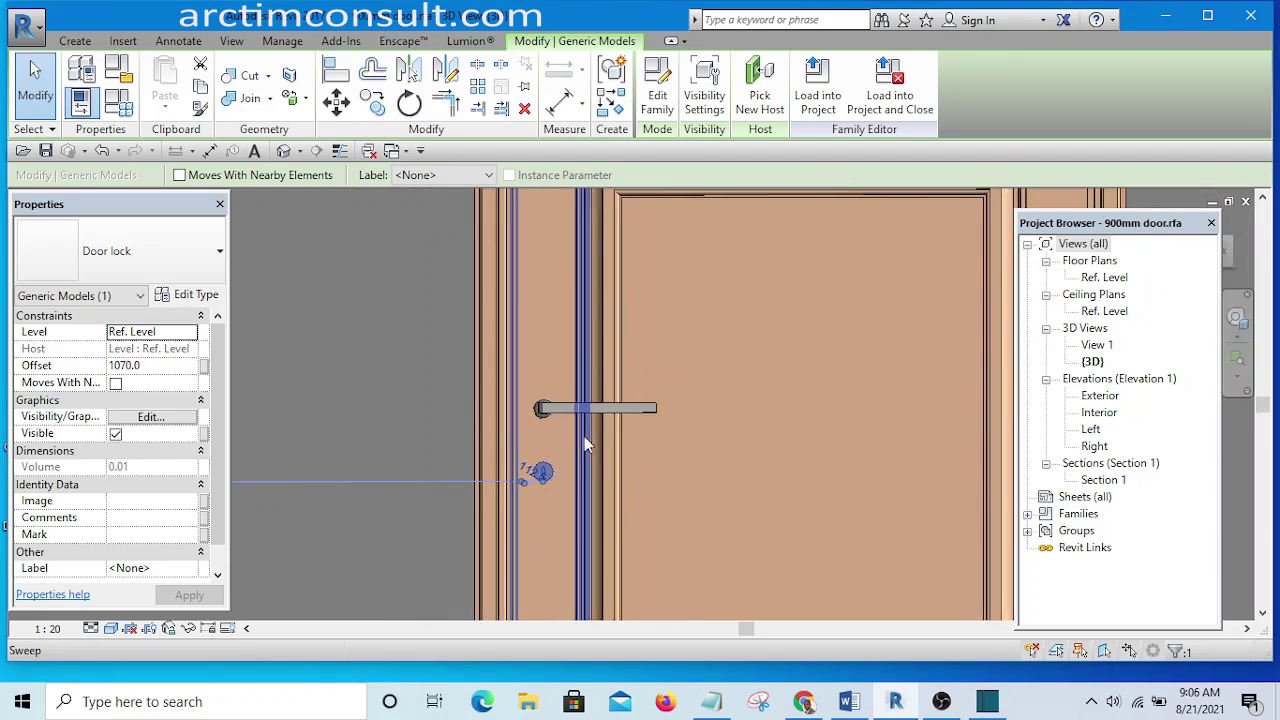
{"action": "scroll", "coordinate": [531, 398], "scroll_direction": "down", "scroll_amount": 6}
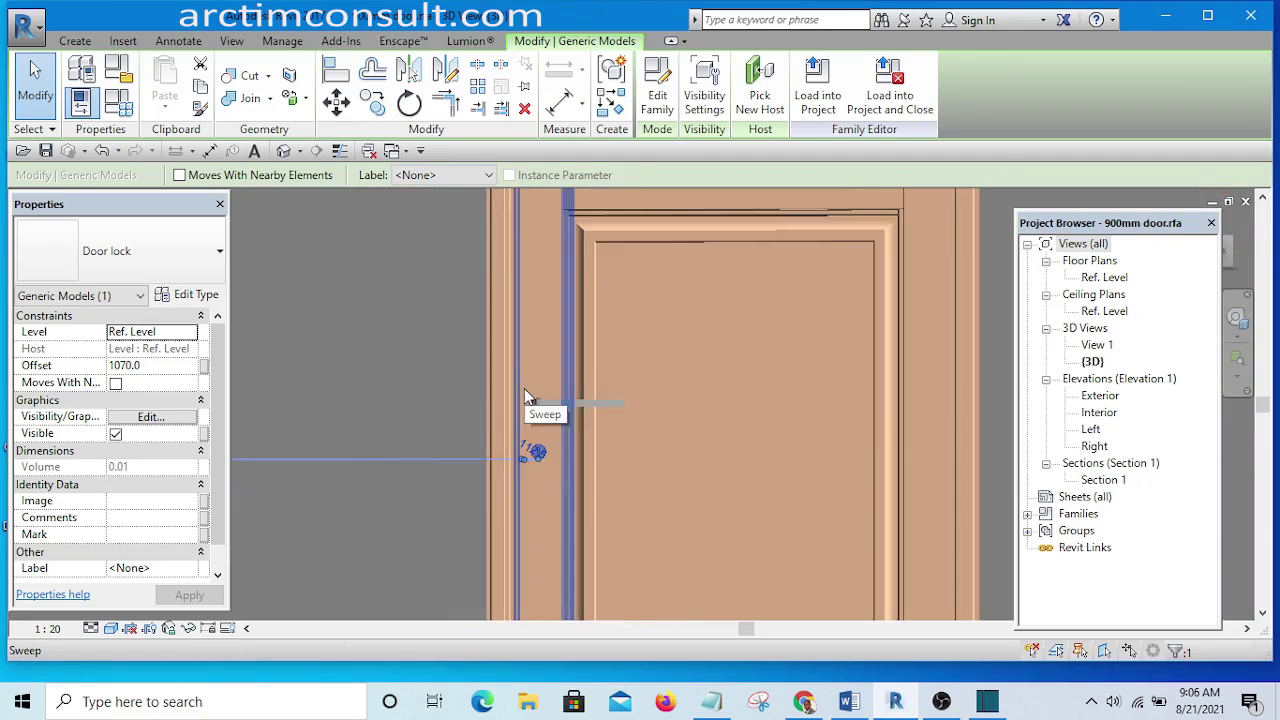
{"action": "left_click", "coordinate": [897, 375]}
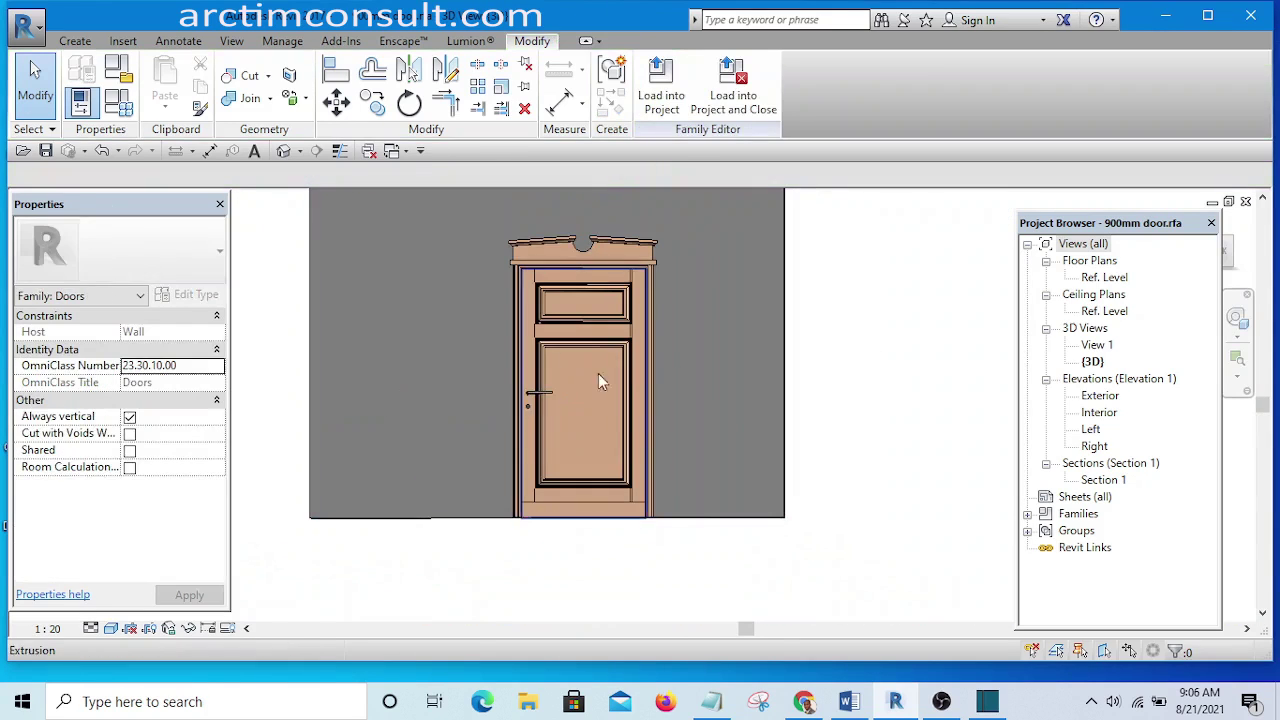
- Examine the door handle and door lock up close and in relation to the whole door
{"action": "scroll", "coordinate": [531, 398], "scroll_direction": "up", "scroll_amount": 8}
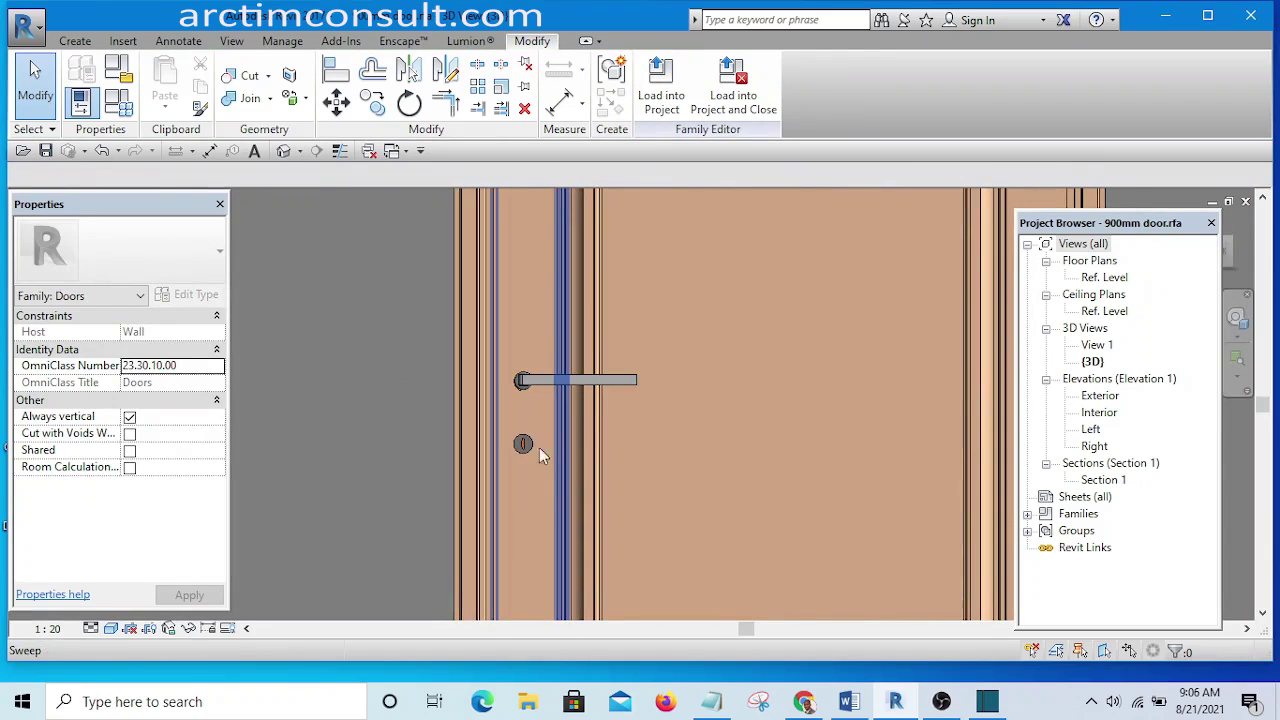
{"action": "scroll", "coordinate": [540, 382], "scroll_direction": "up", "scroll_amount": 5}
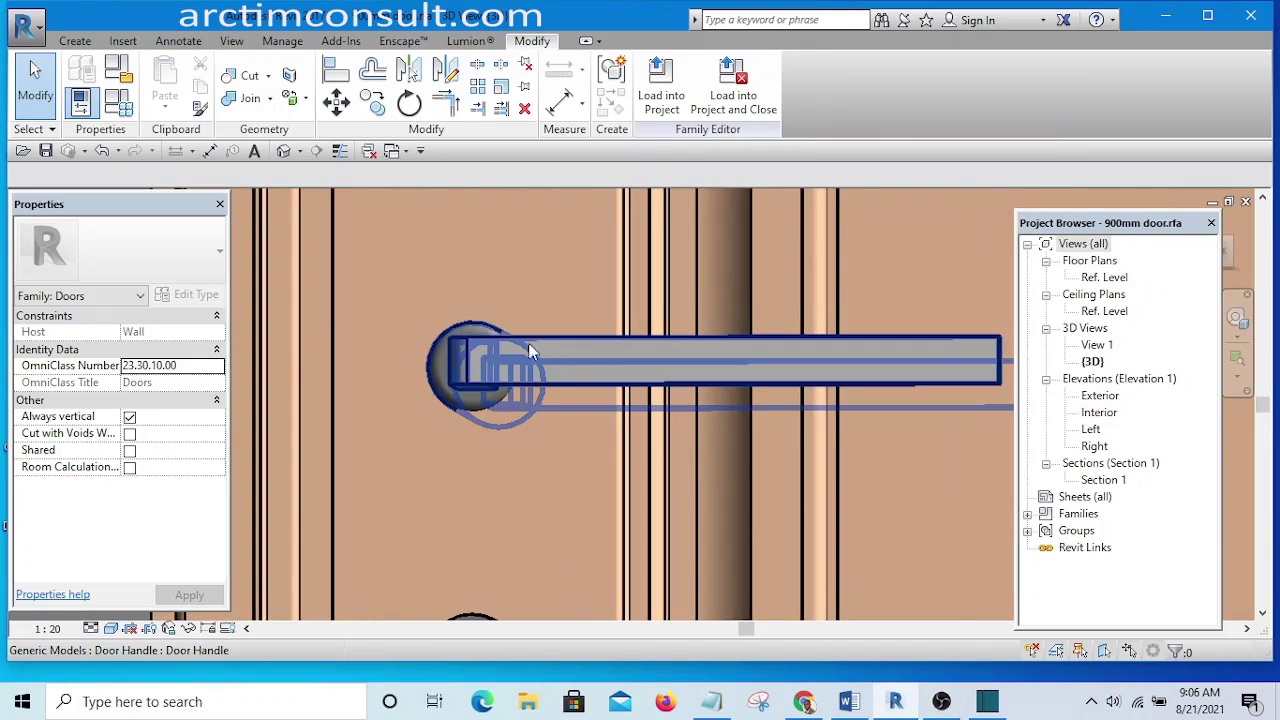
{"action": "scroll", "coordinate": [509, 349], "scroll_direction": "down", "scroll_amount": 4}
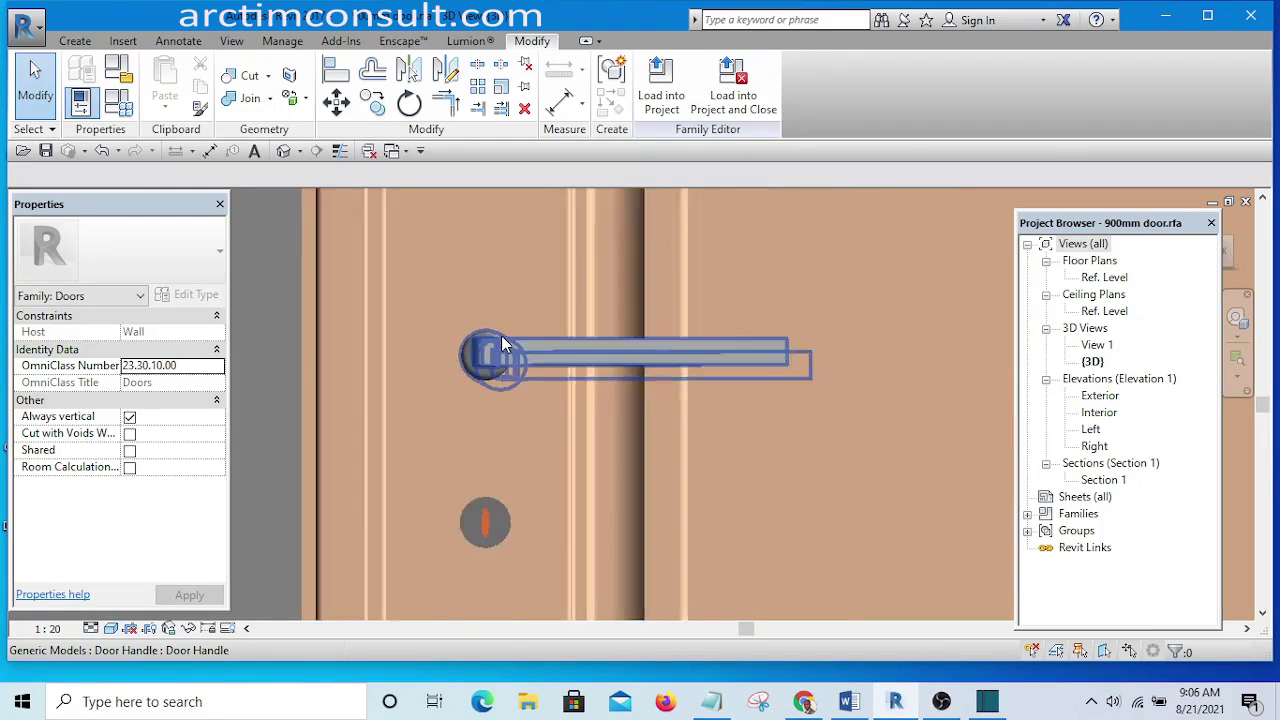
{"action": "scroll", "coordinate": [505, 430], "scroll_direction": "up", "scroll_amount": 5}
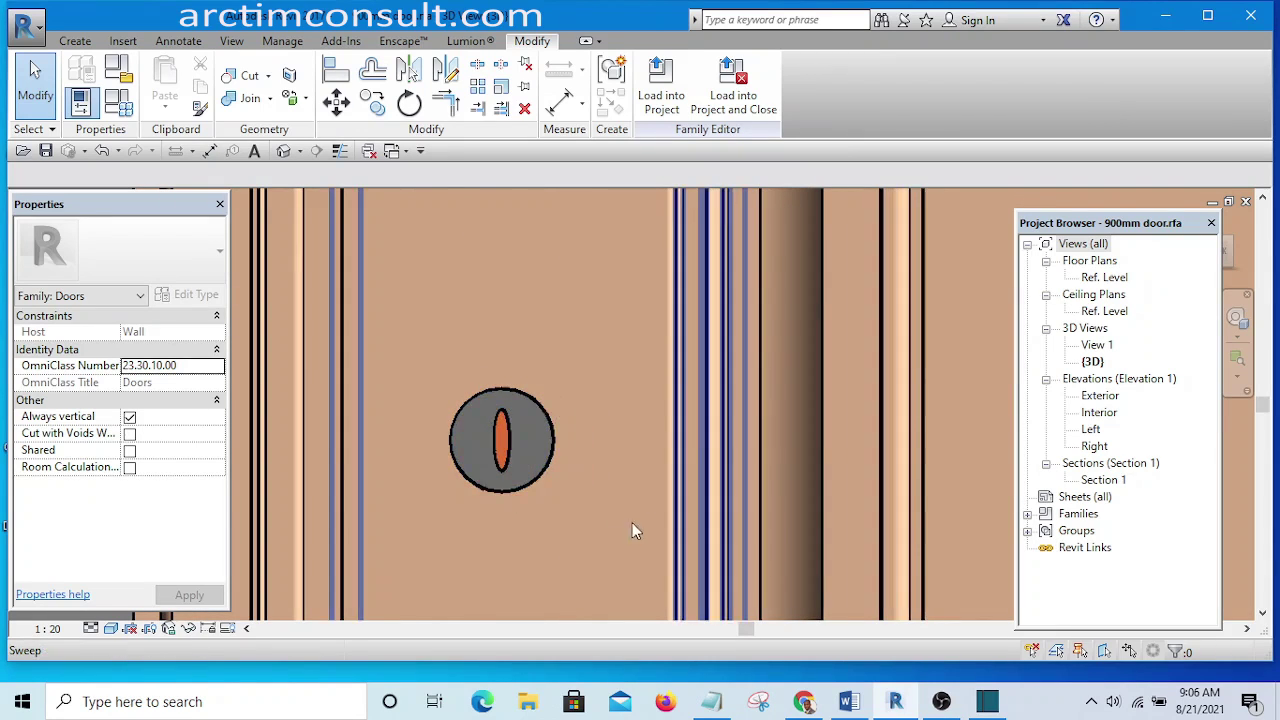
{"action": "scroll", "coordinate": [515, 385], "scroll_direction": "down", "scroll_amount": 8}
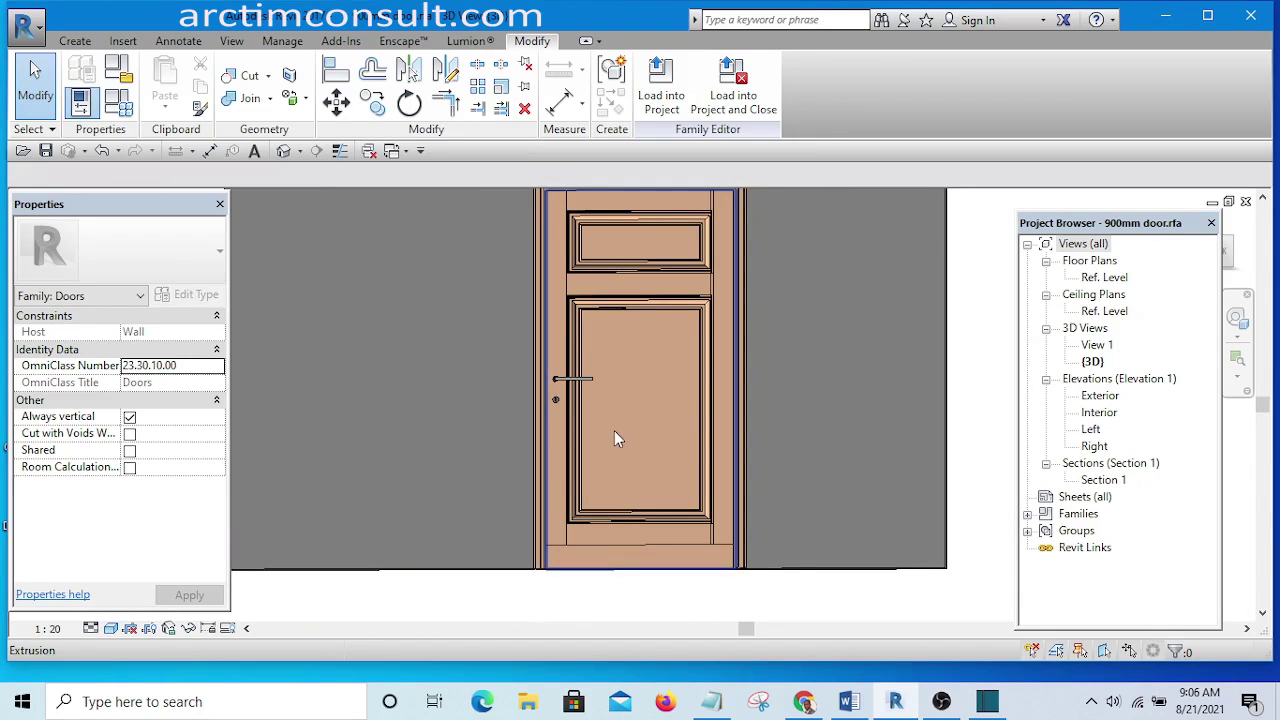
{"action": "scroll", "coordinate": [705, 470], "scroll_direction": "down", "scroll_amount": 2}
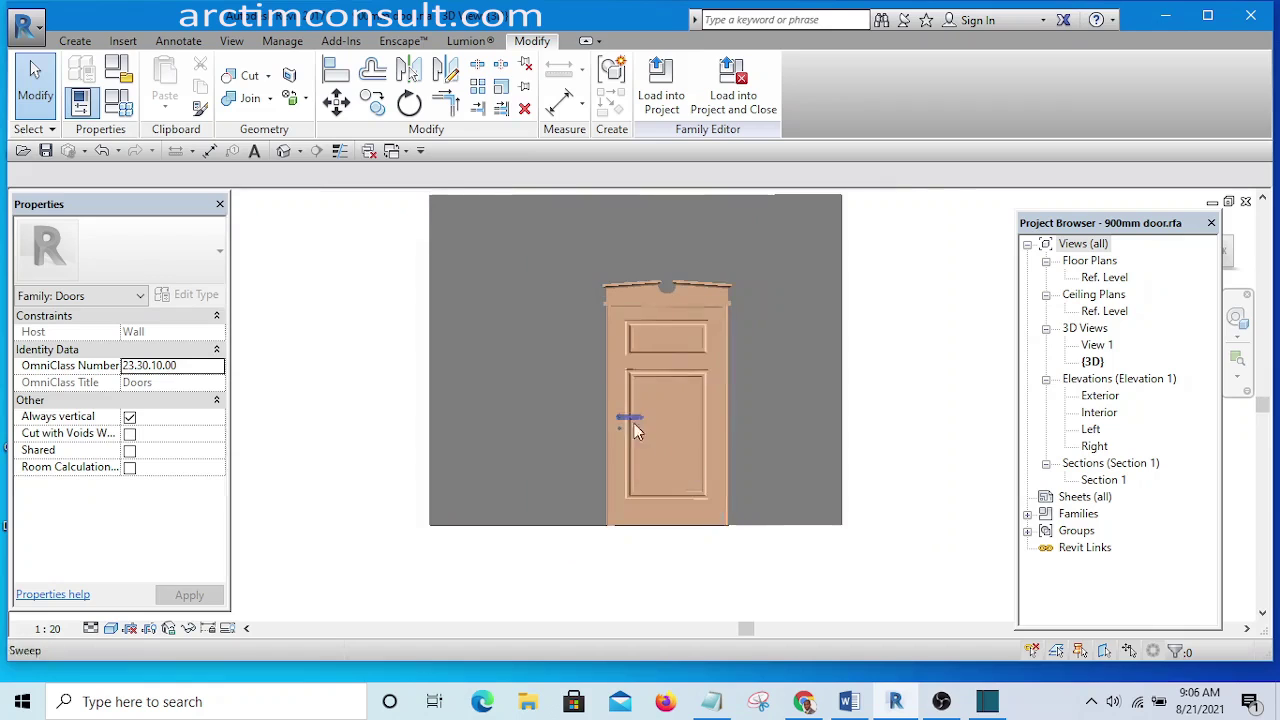
{"action": "scroll", "coordinate": [636, 430], "scroll_direction": "up", "scroll_amount": 5}
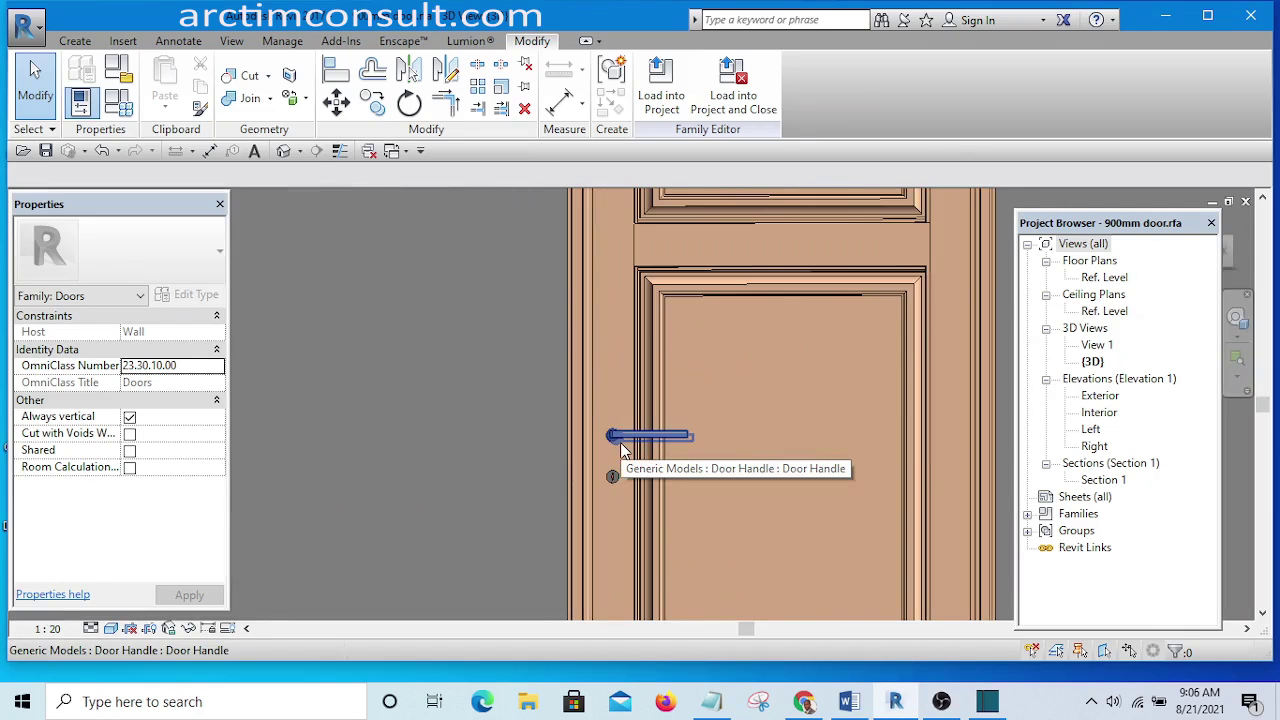
{"action": "scroll", "coordinate": [620, 442], "scroll_direction": "down", "scroll_amount": 5}
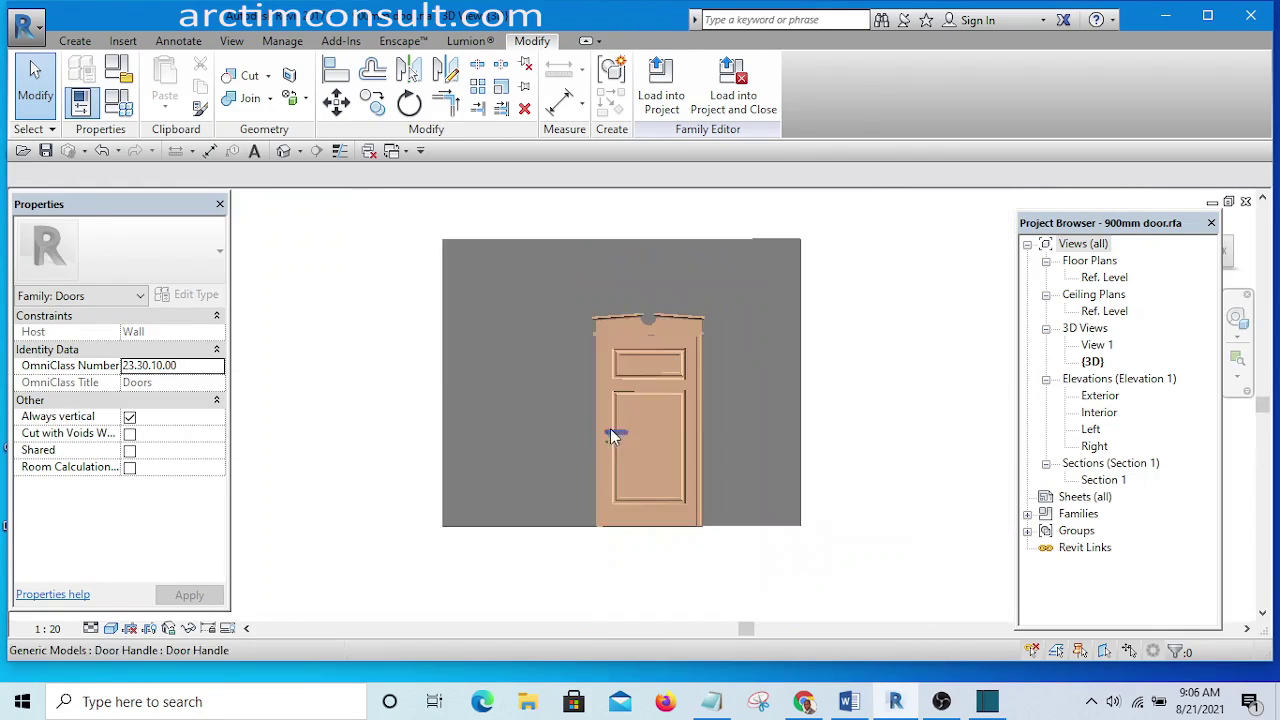
{"action": "scroll", "coordinate": [621, 452], "scroll_direction": "up", "scroll_amount": 6}
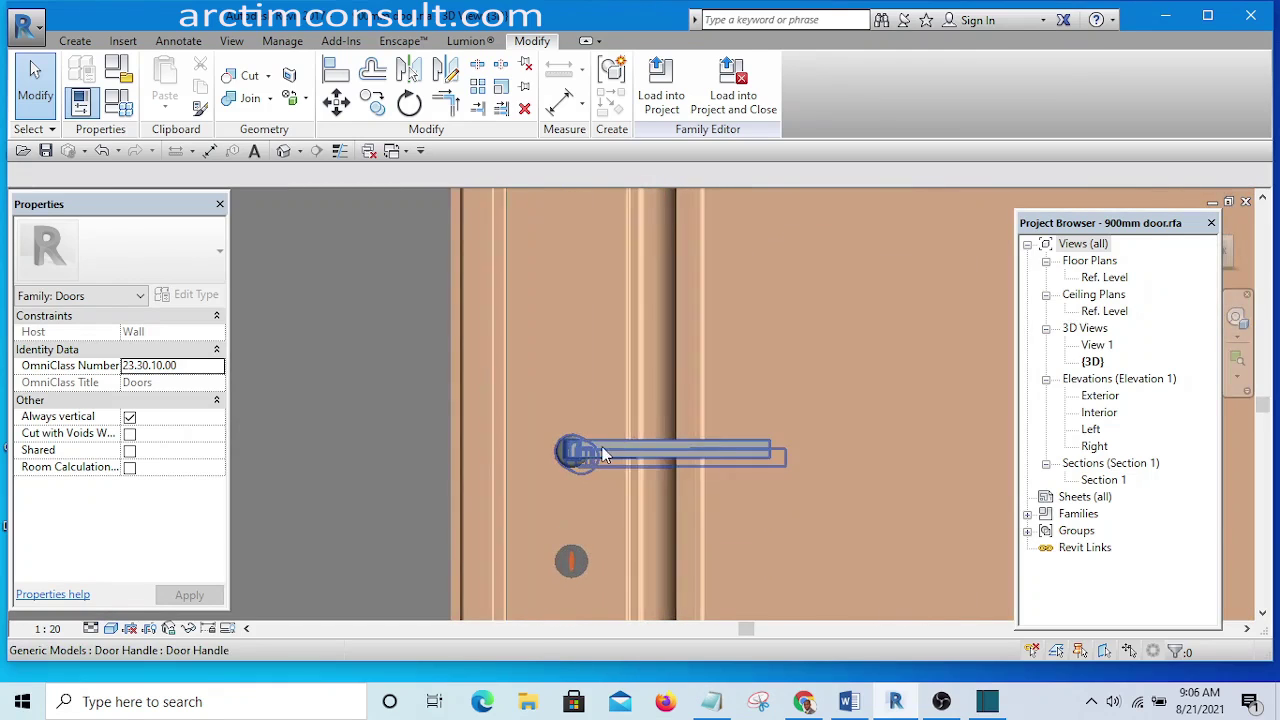
- Open the door handle's nested family for editing and inspect its geometry in the 3D view
{"action": "left_click", "coordinate": [600, 459]}
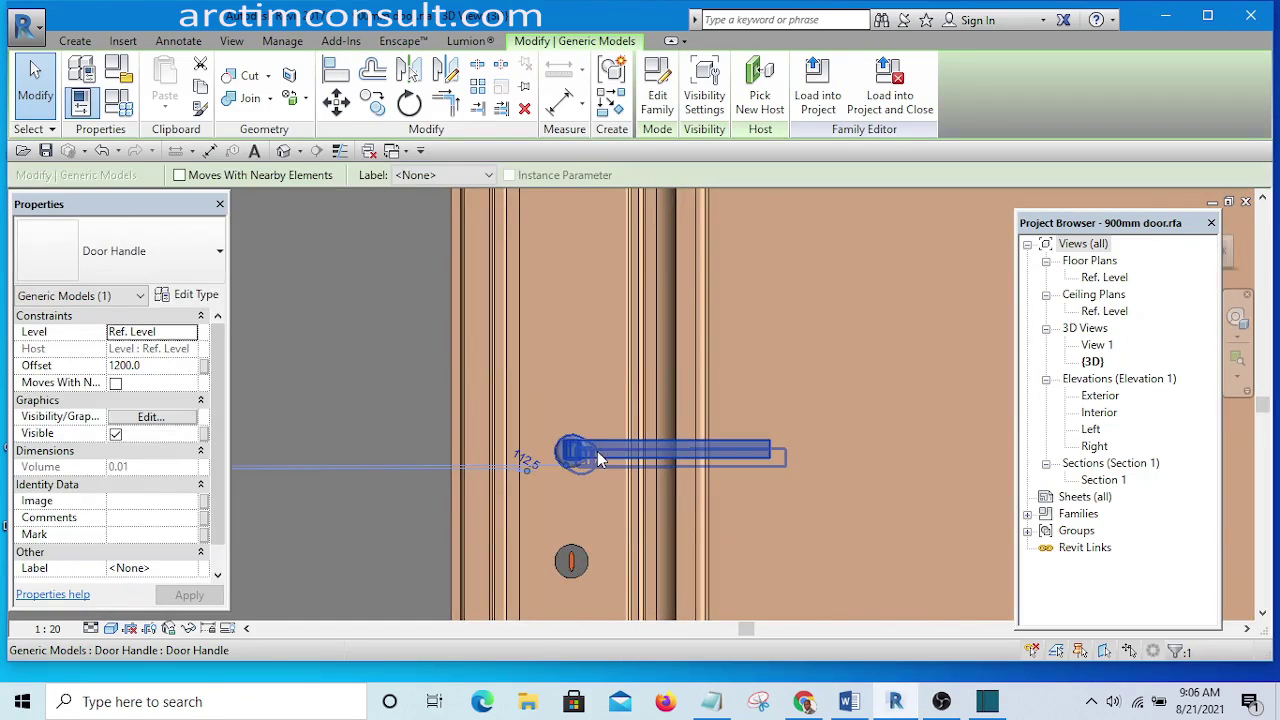
{"action": "left_click", "coordinate": [659, 94]}
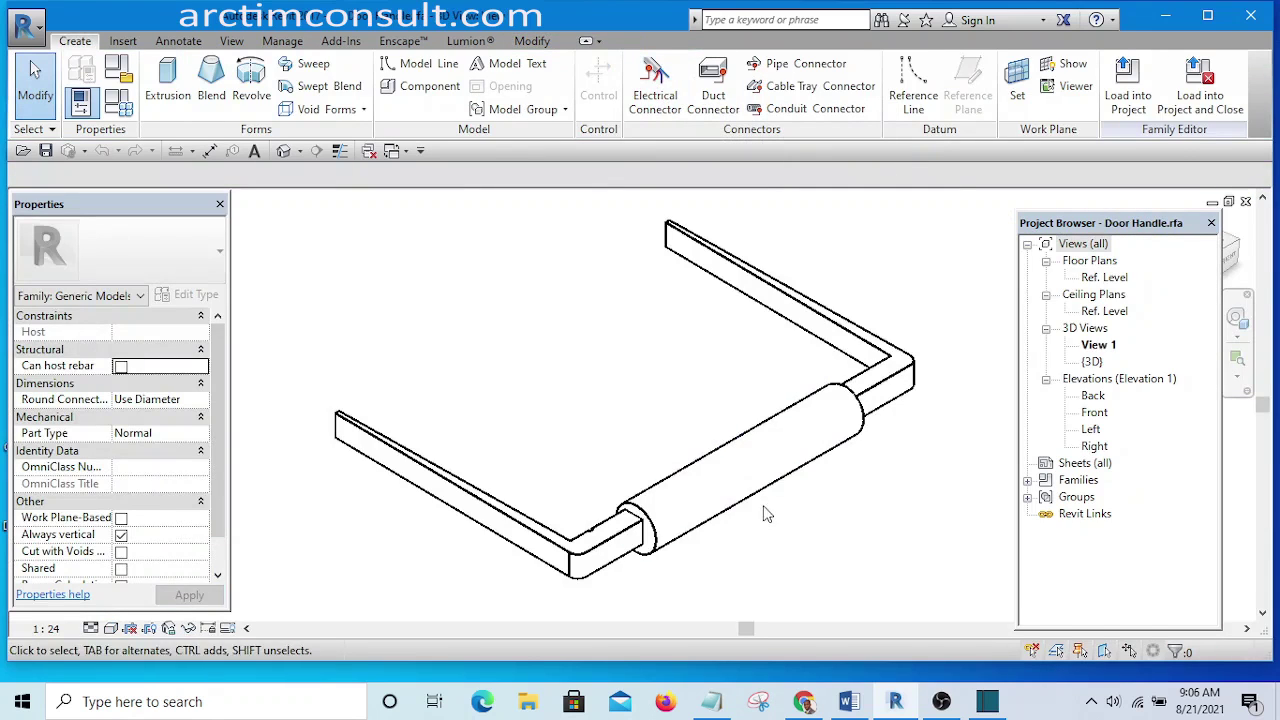
{"action": "scroll", "coordinate": [766, 512], "scroll_direction": "up", "scroll_amount": 5}
{"action": "scroll", "coordinate": [716, 446], "scroll_direction": "down", "scroll_amount": 8}
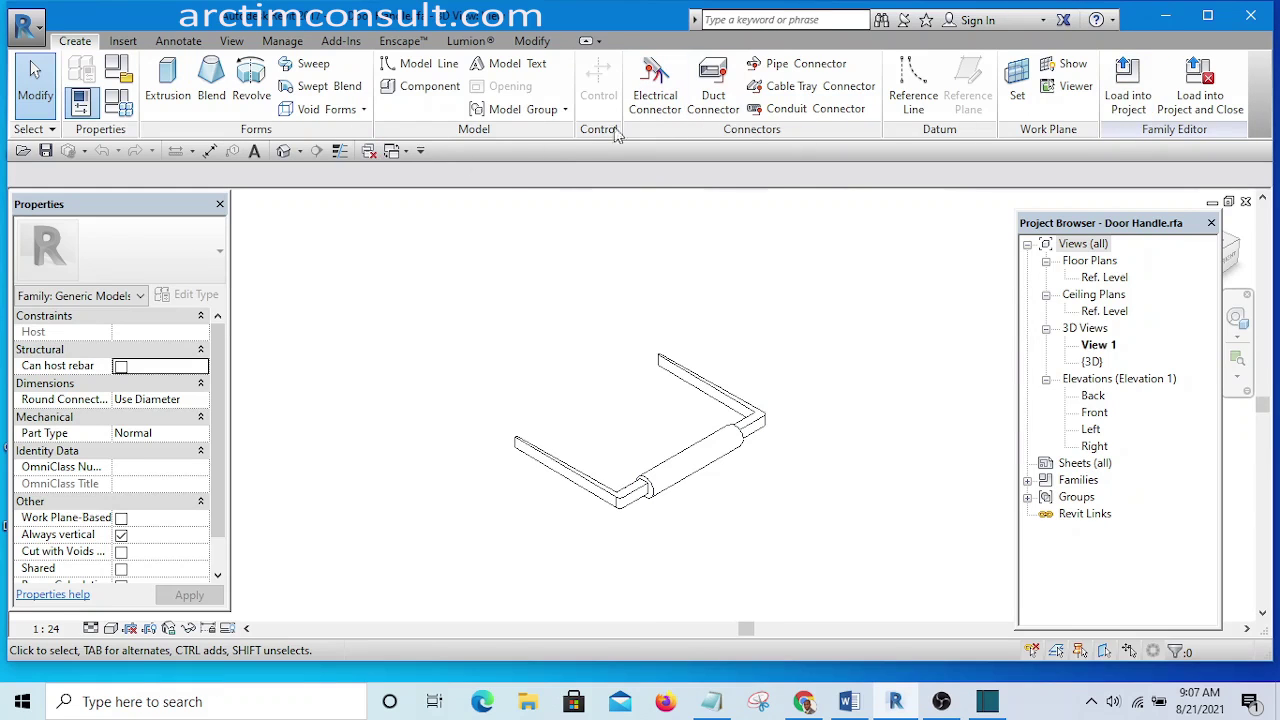
- Switch back to the exterior elevation of the 900mm door family and select the door lock below the handle
{"action": "left_click", "coordinate": [406, 151]}
{"action": "left_click", "coordinate": [515, 242]}
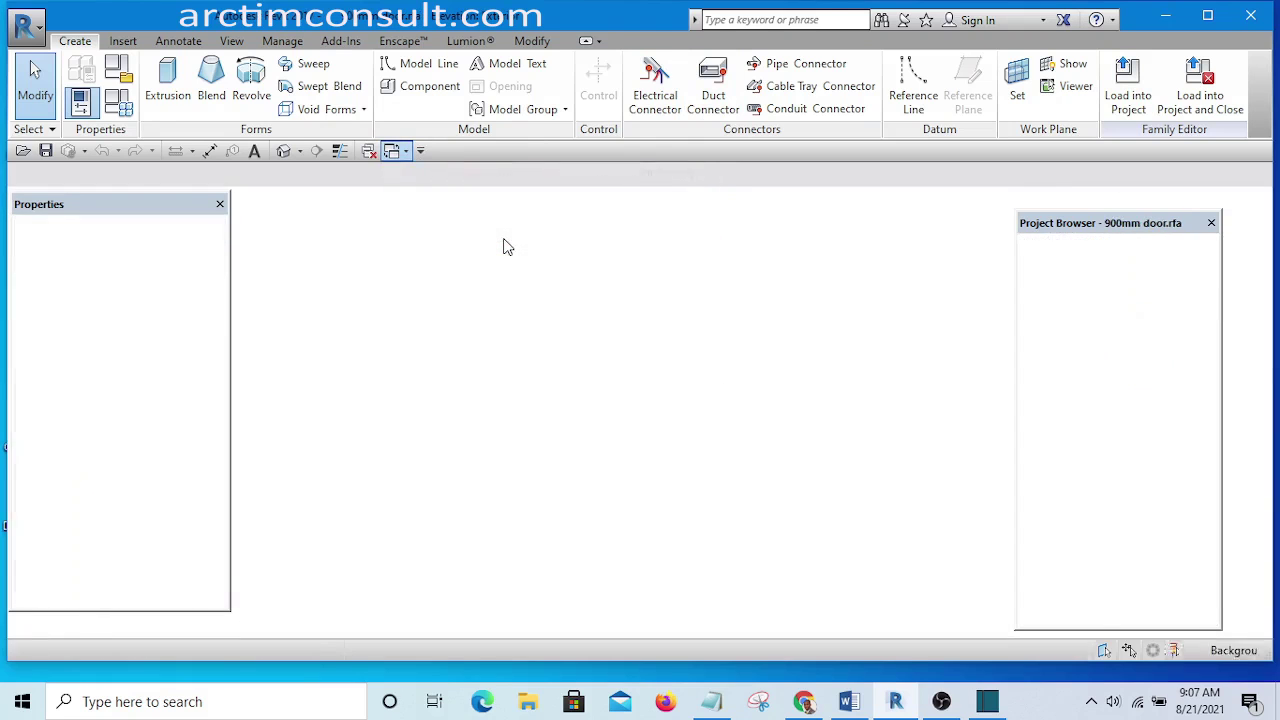
{"action": "scroll", "coordinate": [476, 426], "scroll_direction": "up", "scroll_amount": 5}
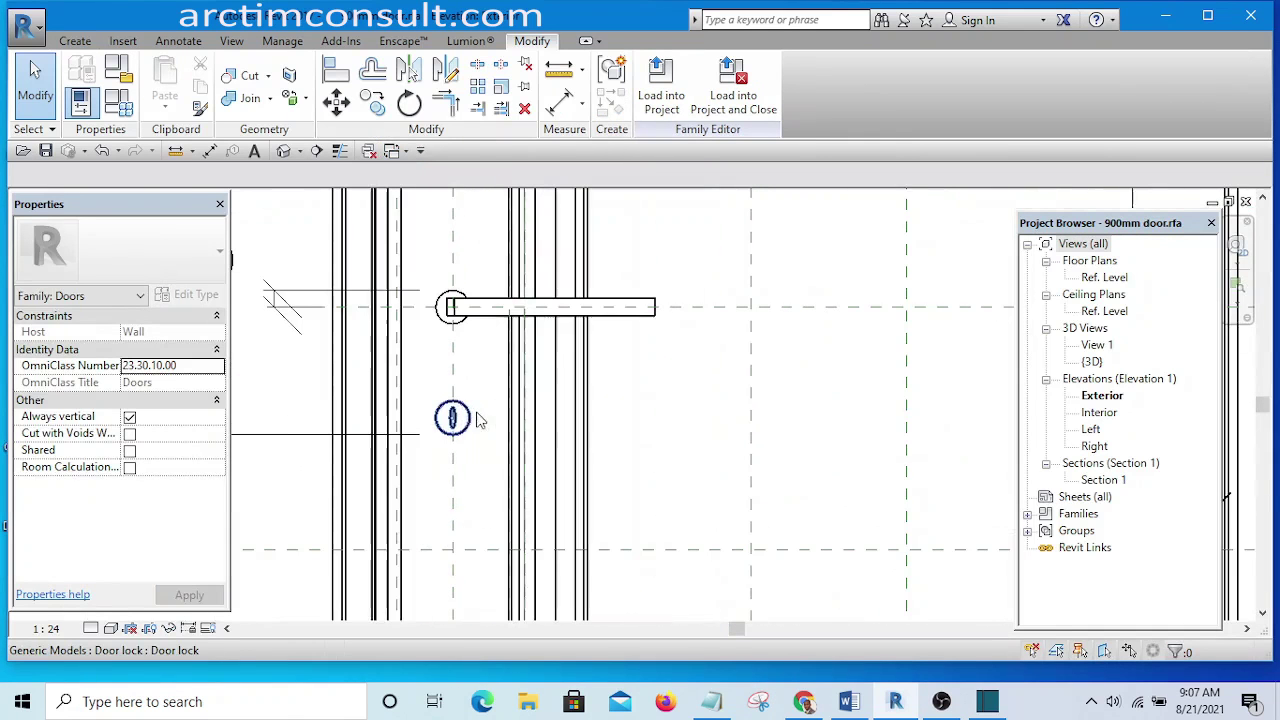
{"action": "left_click", "coordinate": [466, 427]}
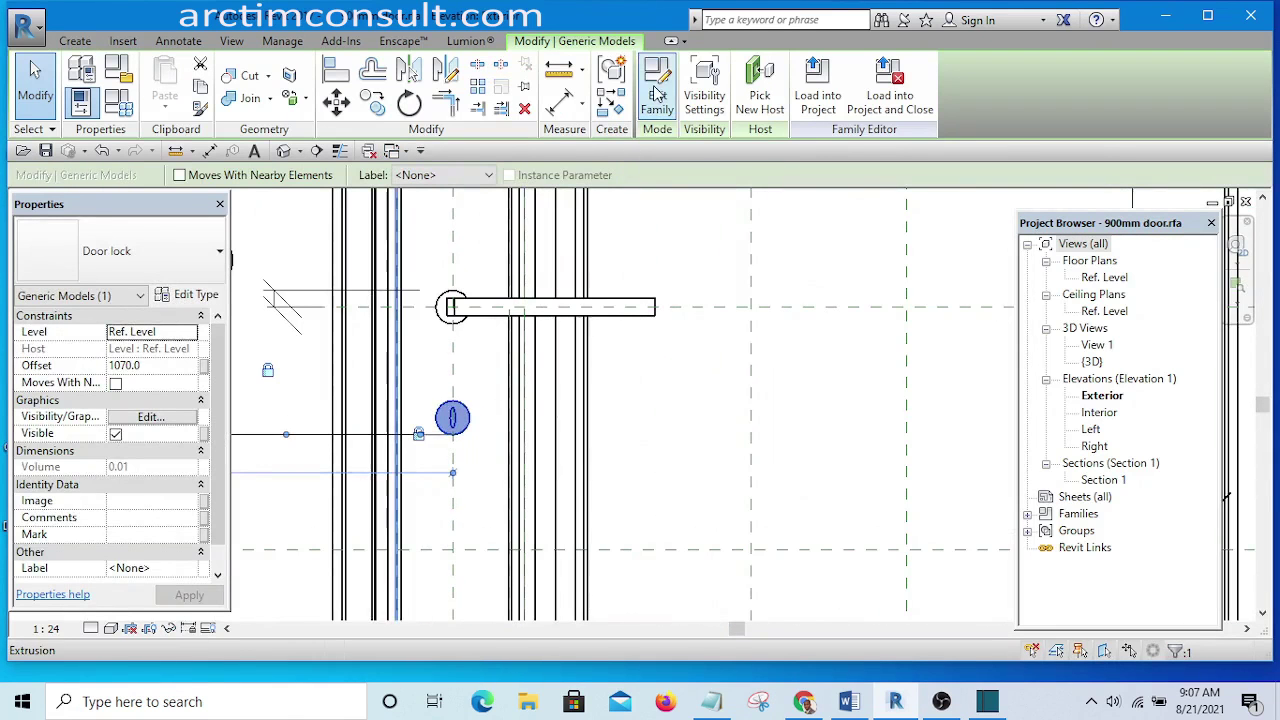
- Examine how the door lock and door handle are positioned against the reference planes and dimensions in the exterior elevation
{"action": "scroll", "coordinate": [490, 450], "scroll_direction": "down", "scroll_amount": 2}
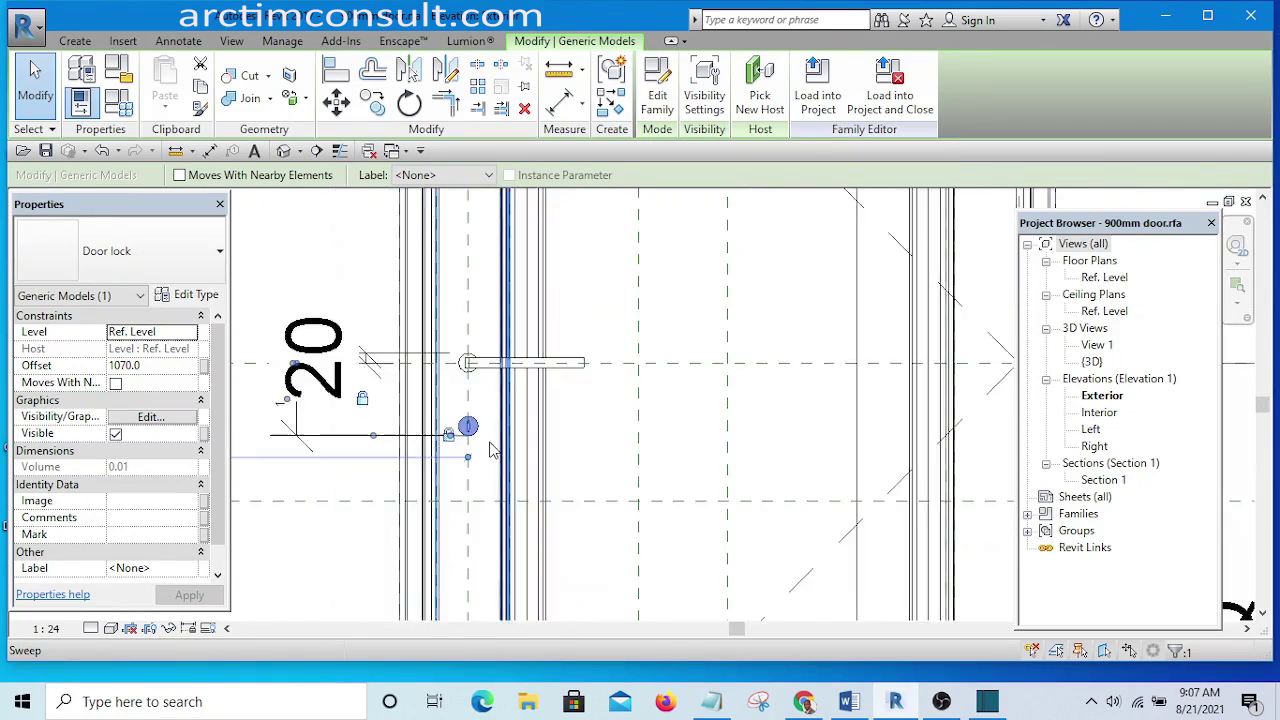
{"action": "scroll", "coordinate": [490, 450], "scroll_direction": "down", "scroll_amount": 2}
{"action": "scroll", "coordinate": [486, 451], "scroll_direction": "up", "scroll_amount": 4}
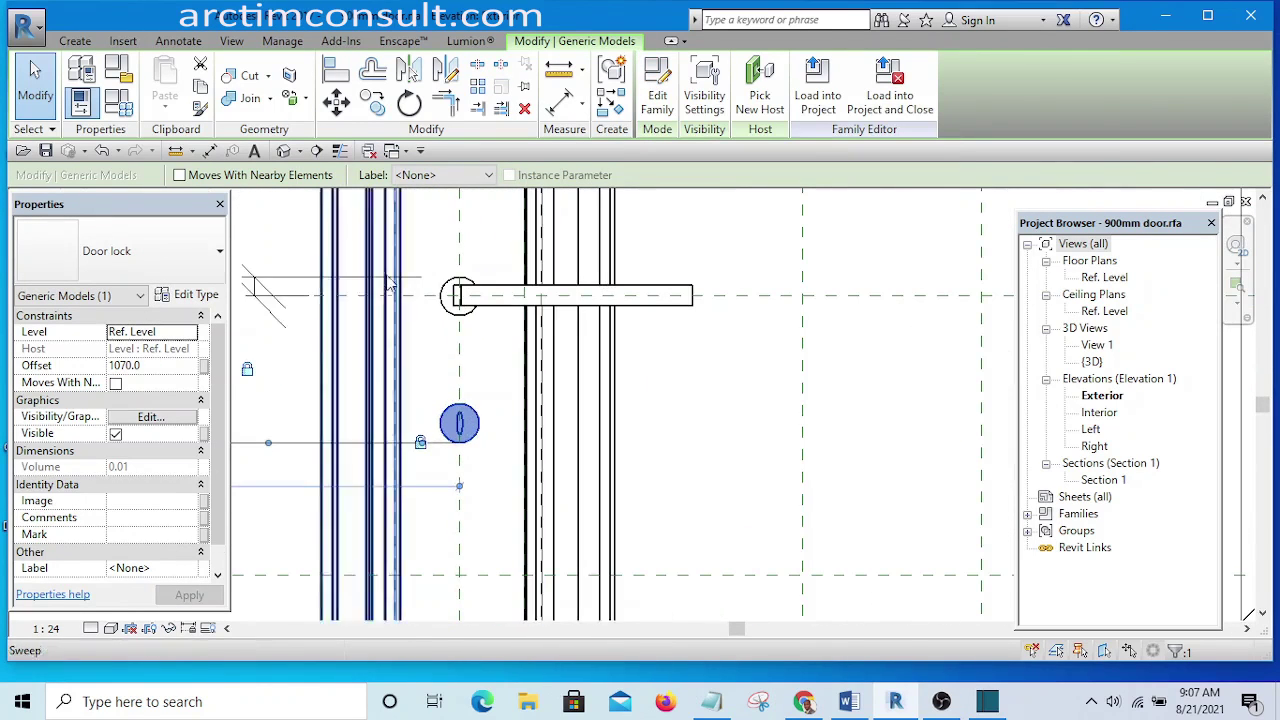
{"action": "scroll", "coordinate": [489, 343], "scroll_direction": "down", "scroll_amount": 2}
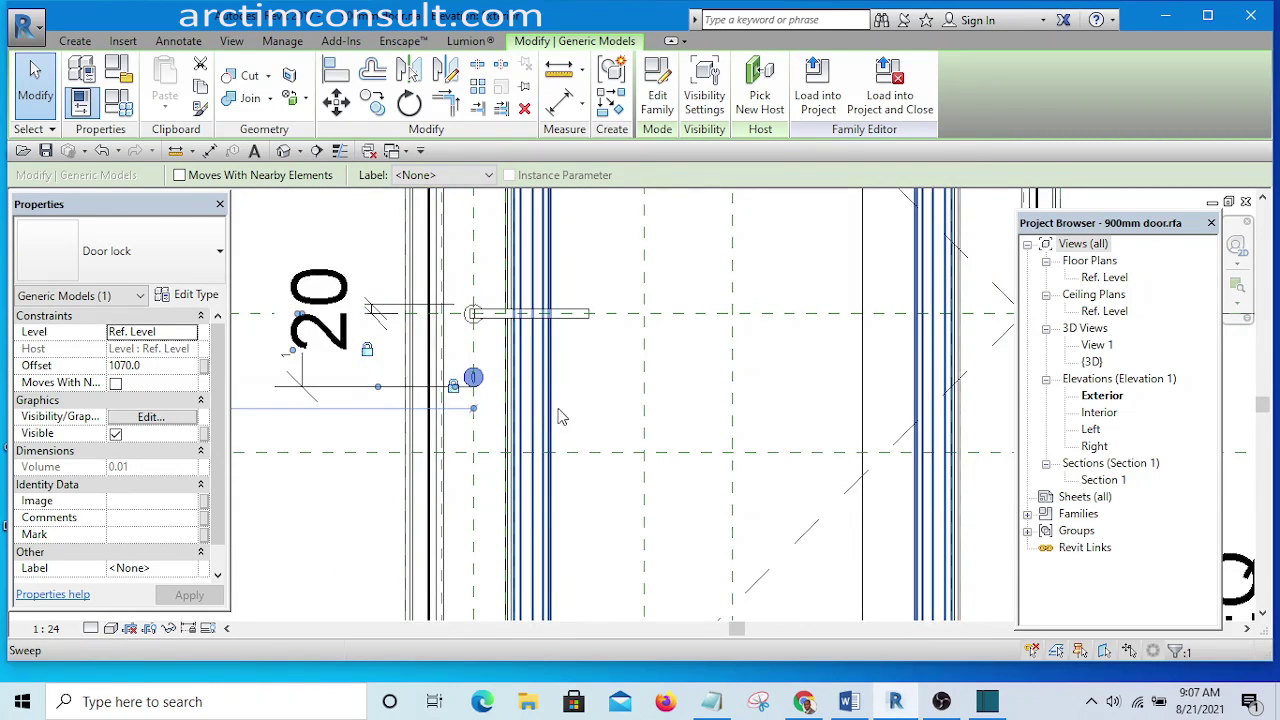
{"action": "scroll", "coordinate": [580, 340], "scroll_direction": "up", "scroll_amount": 2}
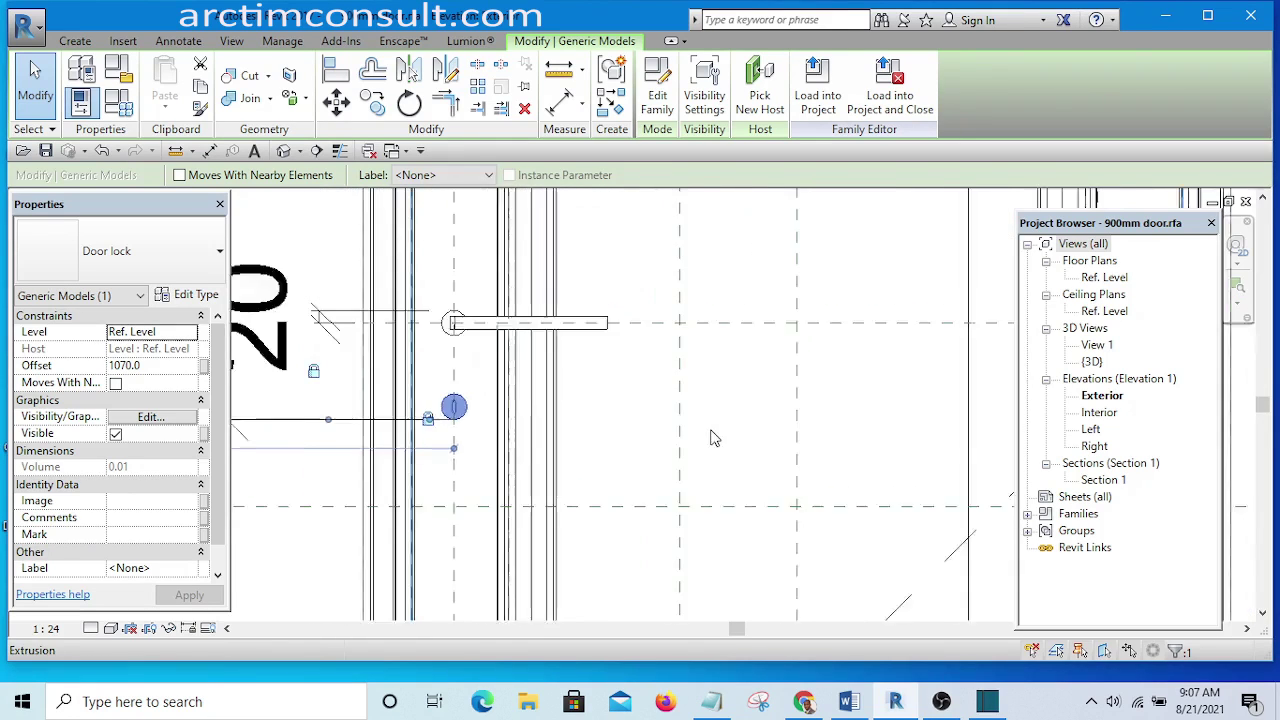
{"action": "scroll", "coordinate": [712, 439], "scroll_direction": "down", "scroll_amount": 1}
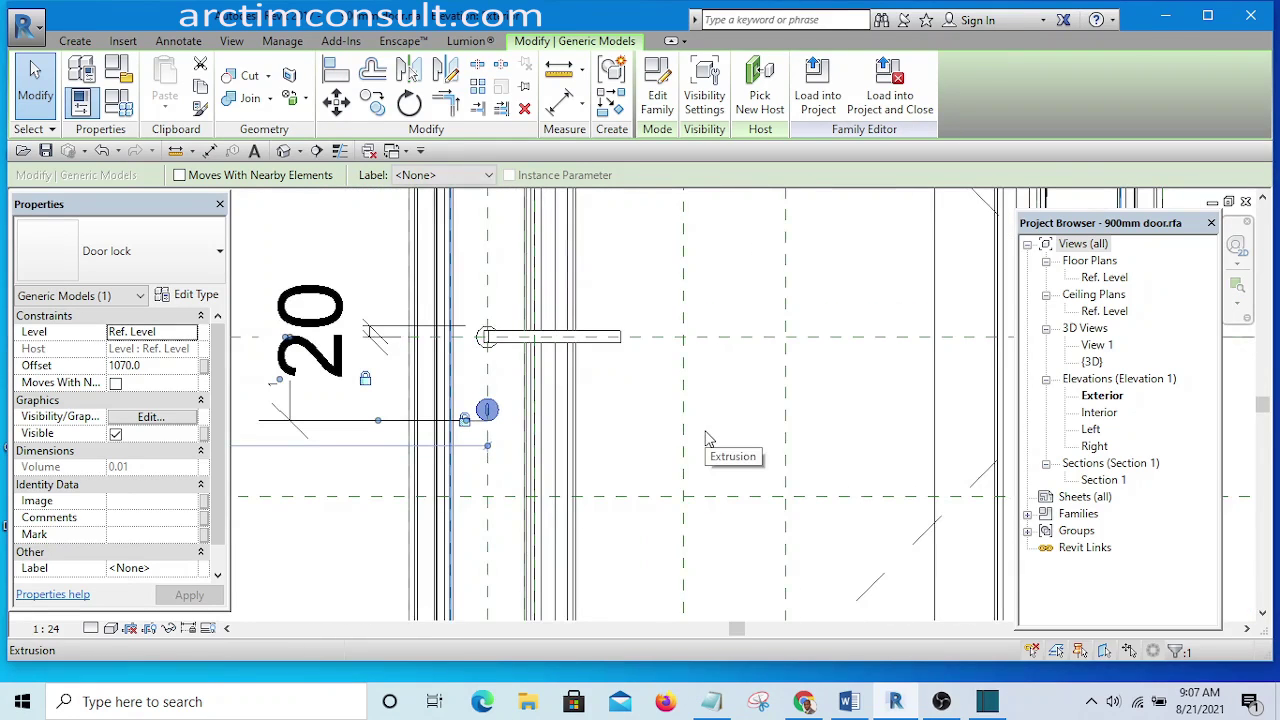
{"action": "scroll", "coordinate": [612, 366], "scroll_direction": "down", "scroll_amount": 3}
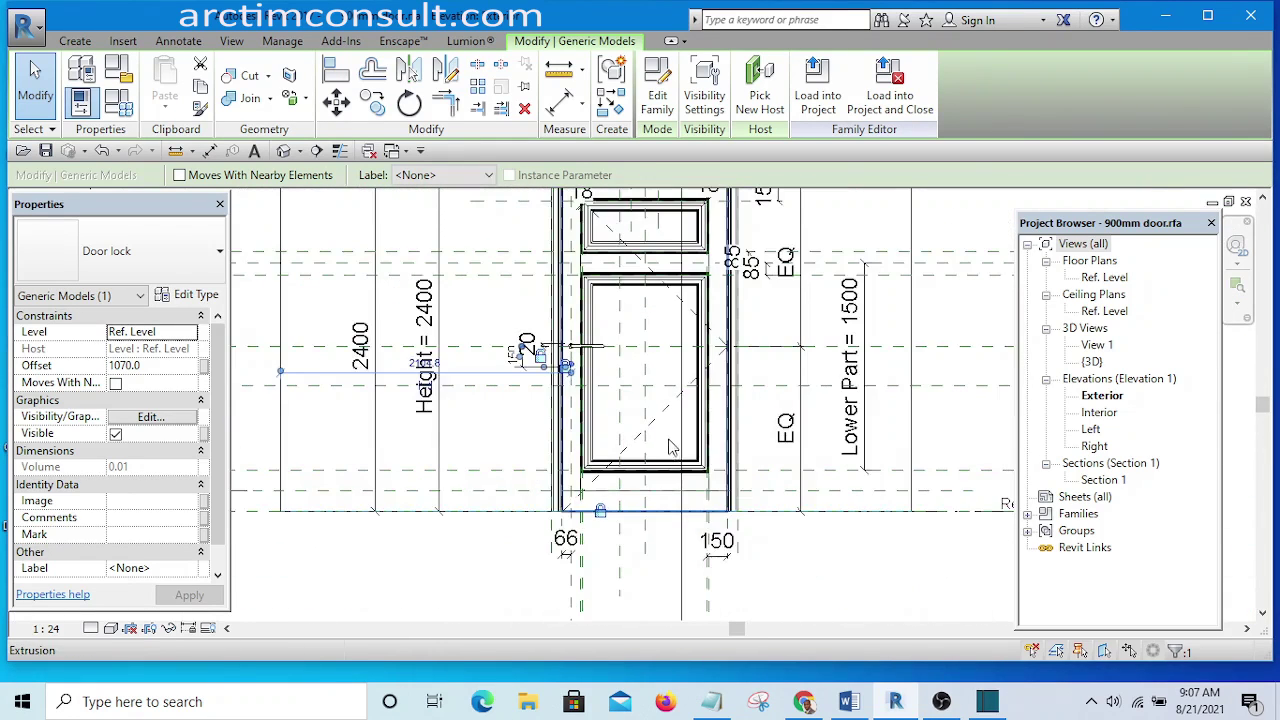
{"action": "scroll", "coordinate": [636, 368], "scroll_direction": "up", "scroll_amount": 1}
{"action": "scroll", "coordinate": [650, 390], "scroll_direction": "up", "scroll_amount": 3}
{"action": "scroll", "coordinate": [660, 402], "scroll_direction": "down", "scroll_amount": 4}
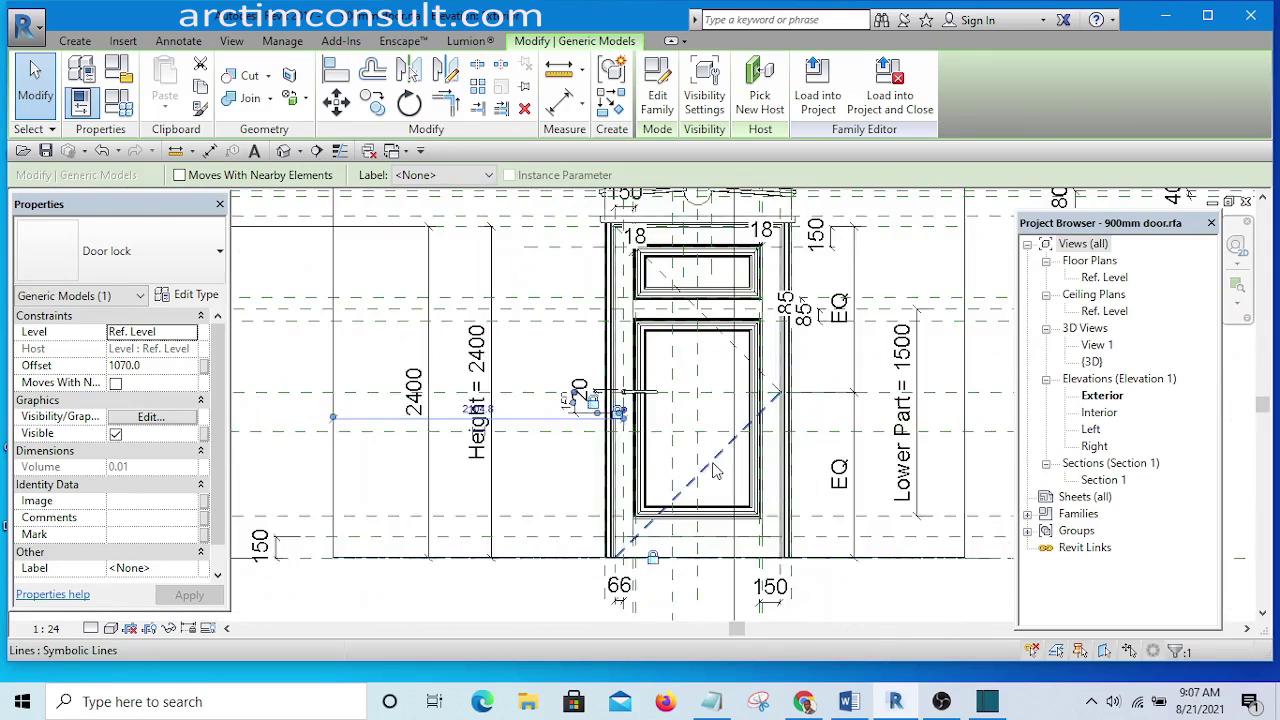
{"action": "scroll", "coordinate": [712, 497], "scroll_direction": "up", "scroll_amount": 1}
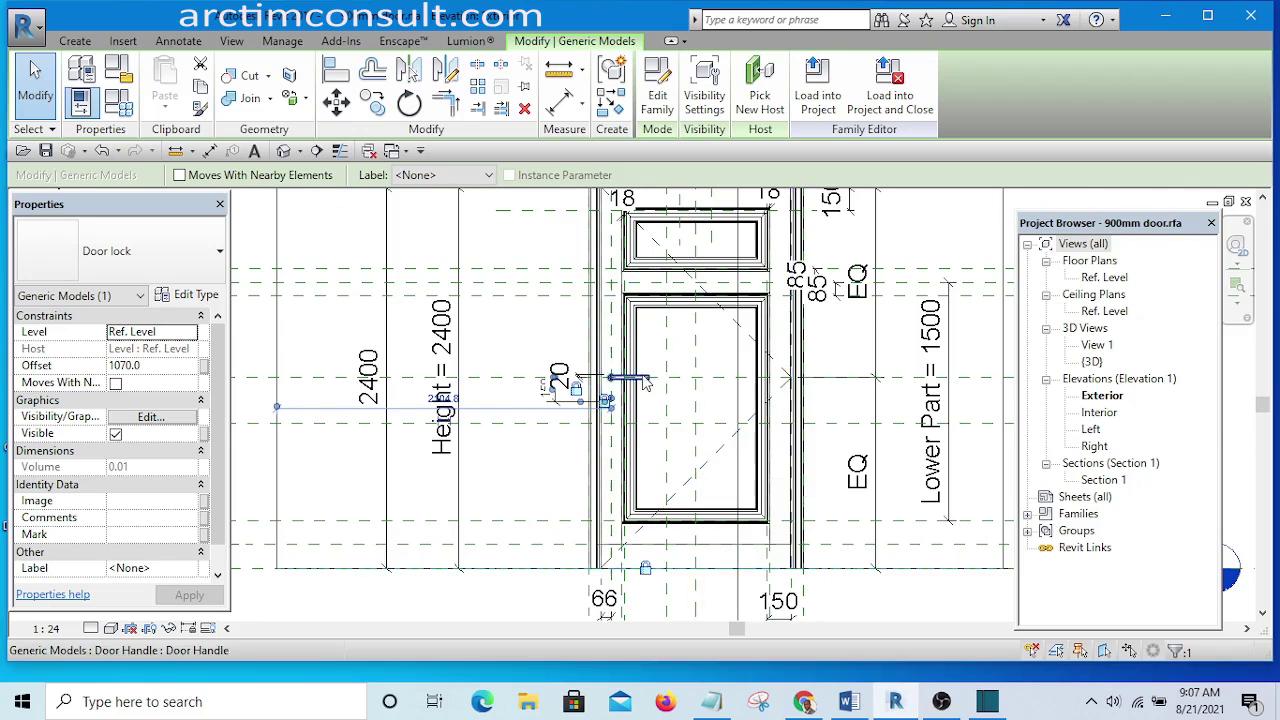
{"action": "scroll", "coordinate": [600, 385], "scroll_direction": "up", "scroll_amount": 4}
{"action": "scroll", "coordinate": [655, 397], "scroll_direction": "up", "scroll_amount": 1}
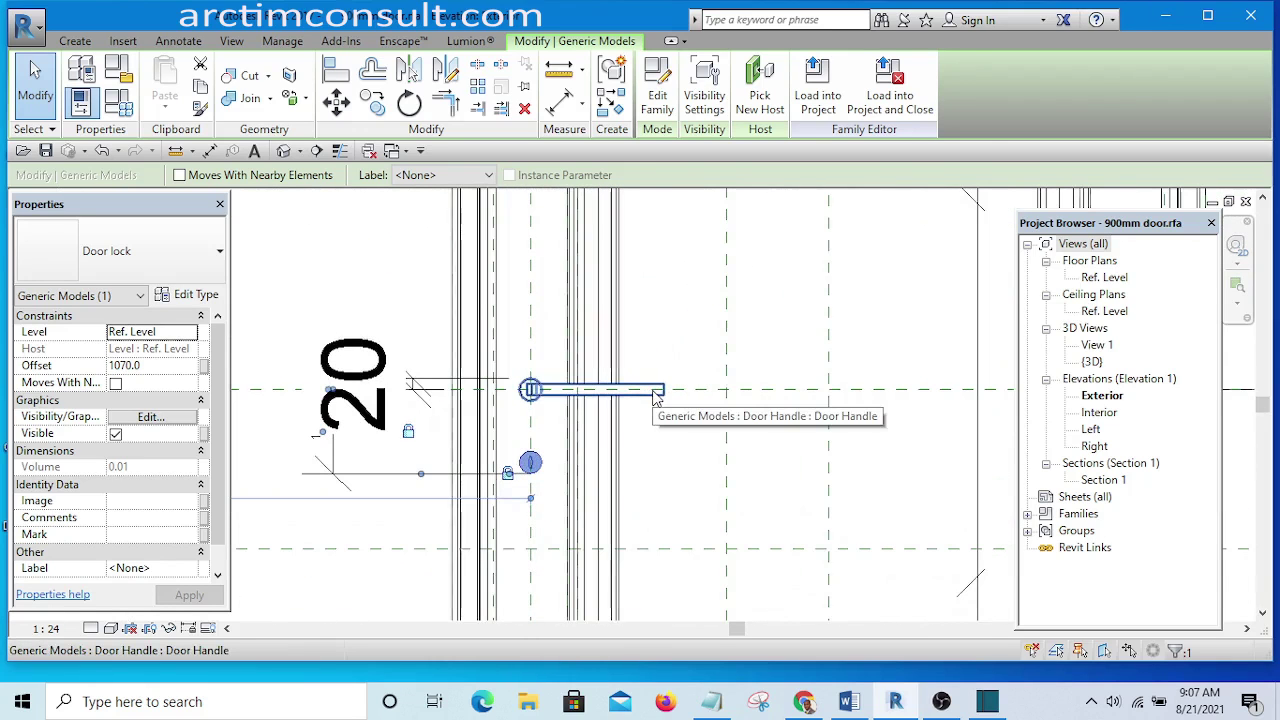
{"action": "scroll", "coordinate": [655, 397], "scroll_direction": "down", "scroll_amount": 4}
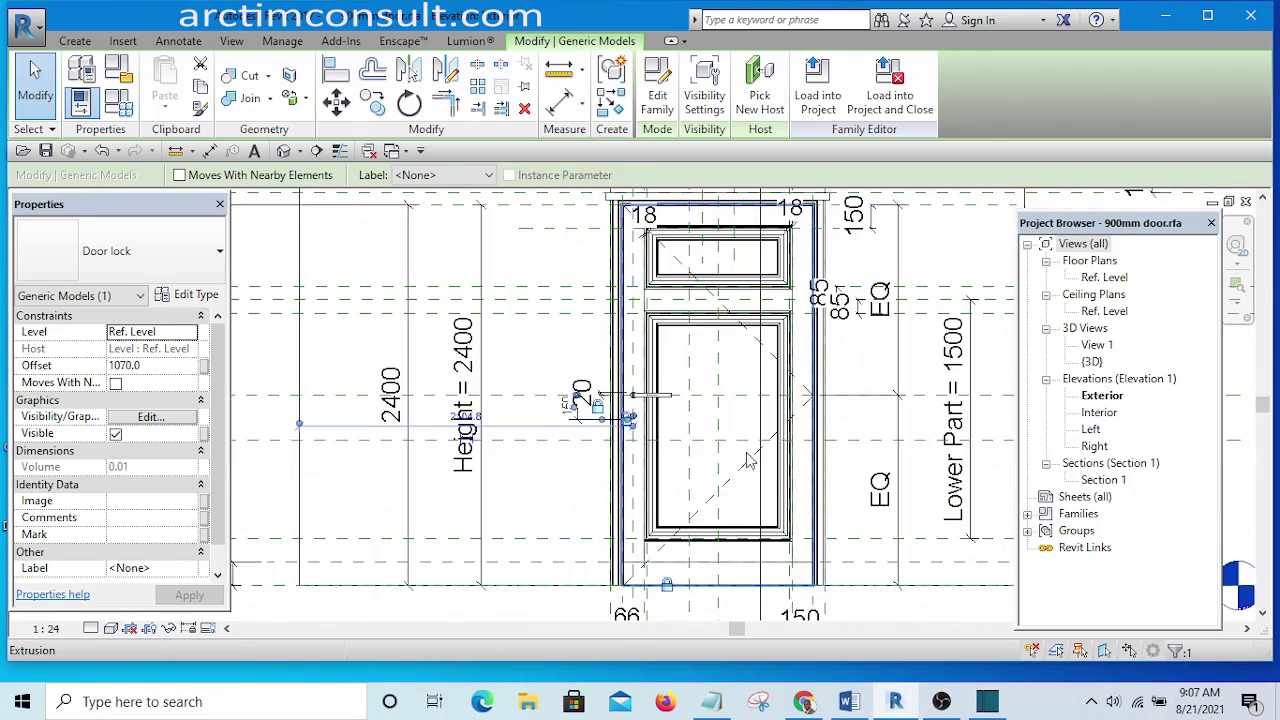